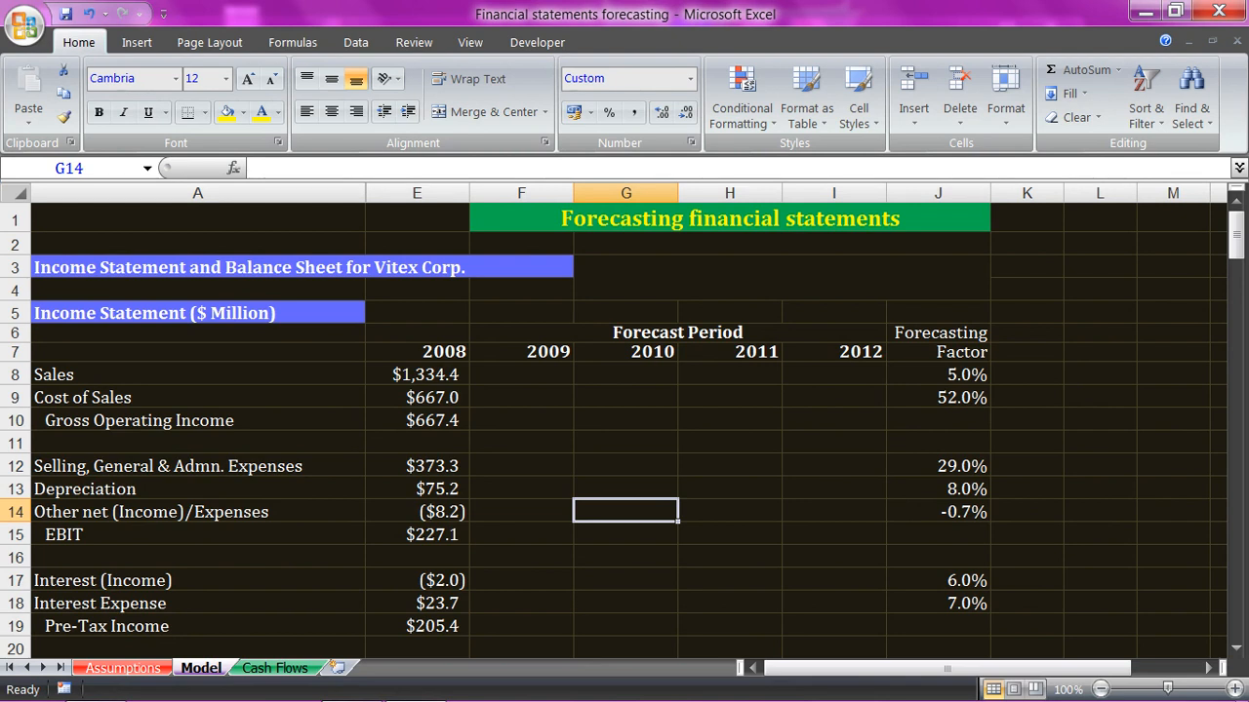
Step: Look over the Assumptions sheet and the income statement layout on the Model sheet
left_click(122, 668)
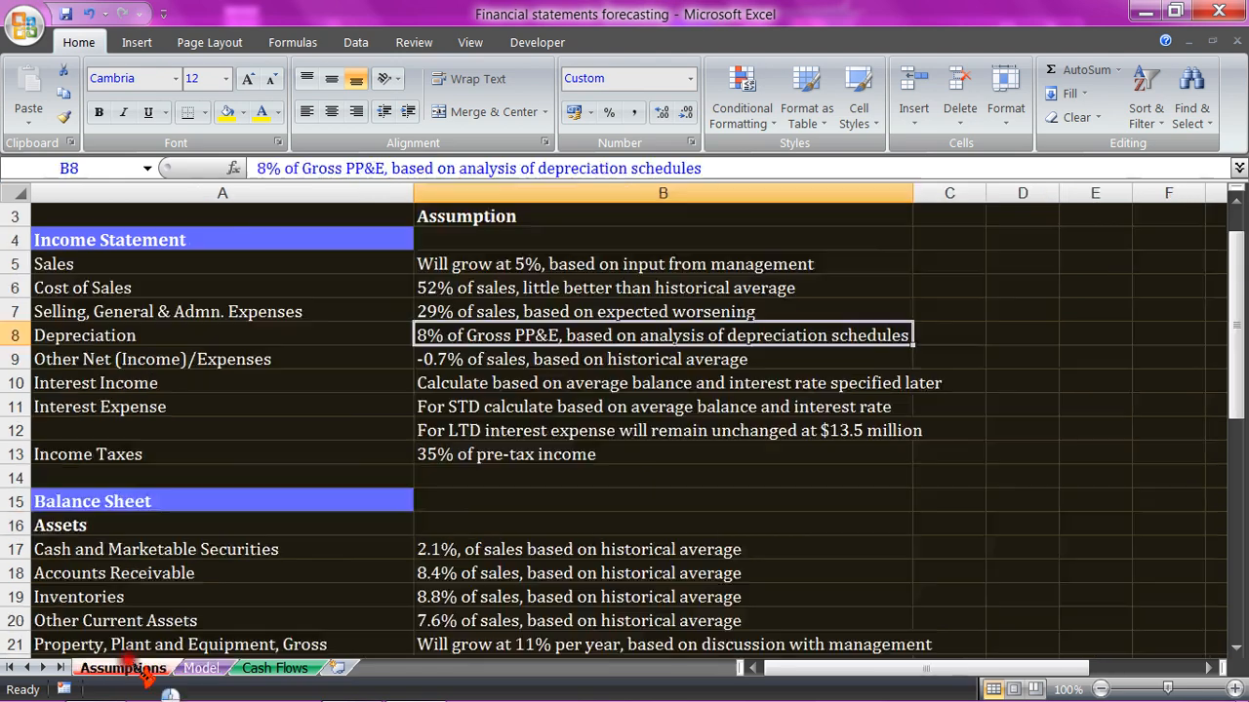
left_click(201, 669)
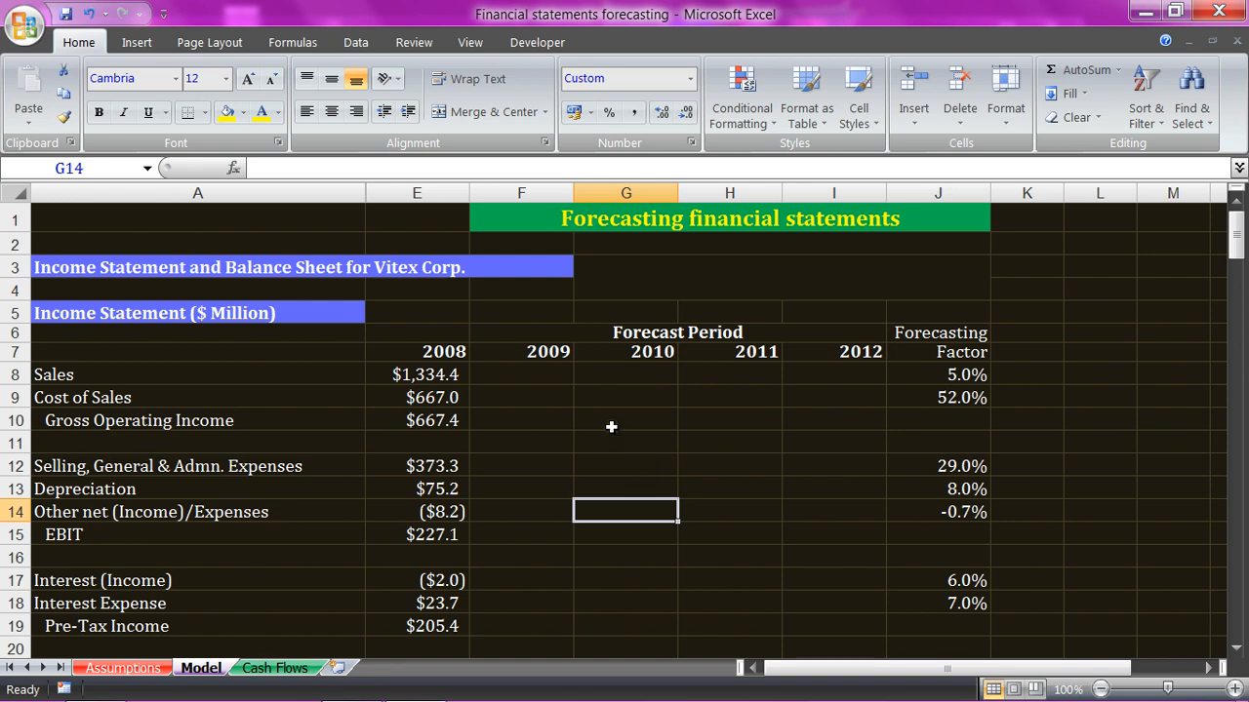
scroll(610, 427, "down", 1)
scroll(611, 427, "up", 1)
left_click(123, 668)
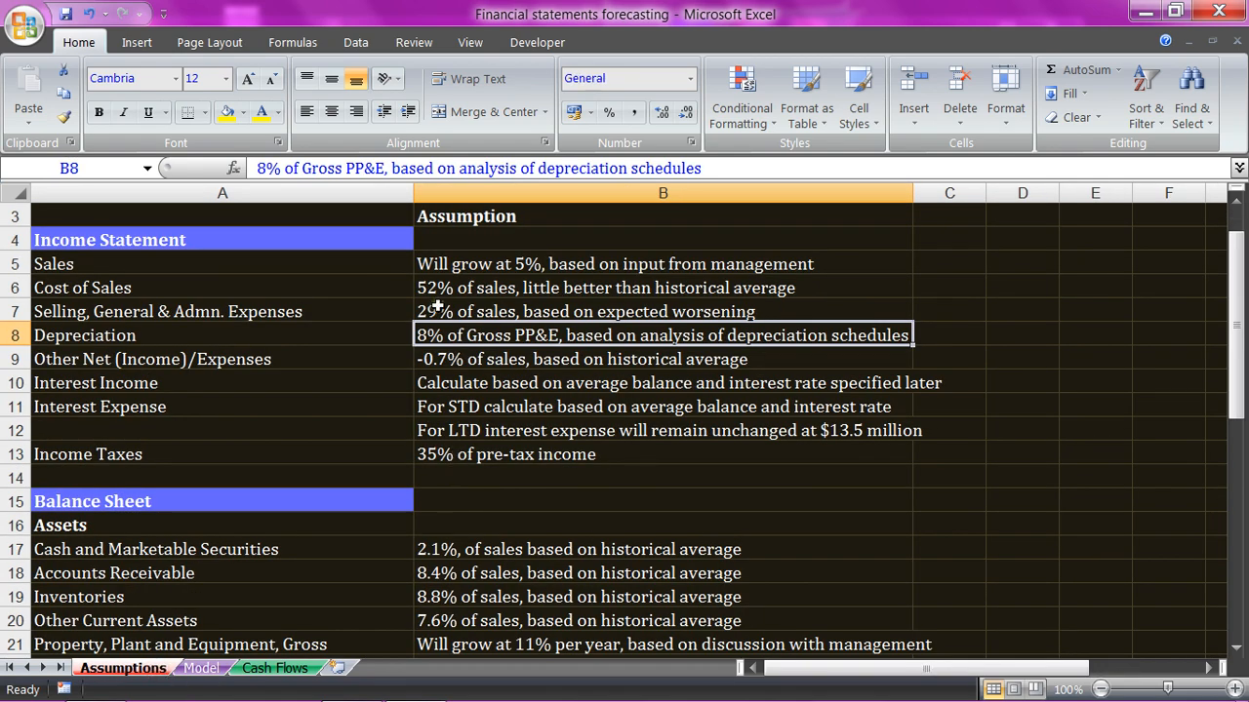
Step: Make column A on the Model sheet slightly narrower
left_click(186, 669)
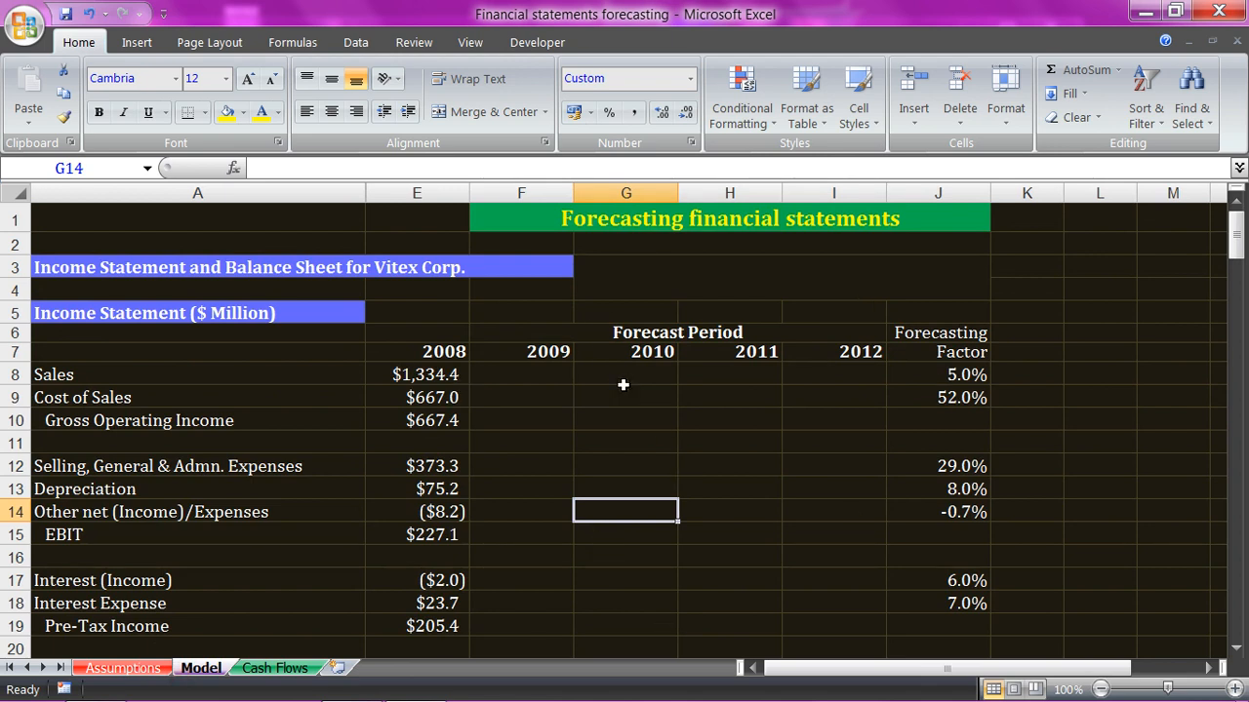
left_click(147, 377)
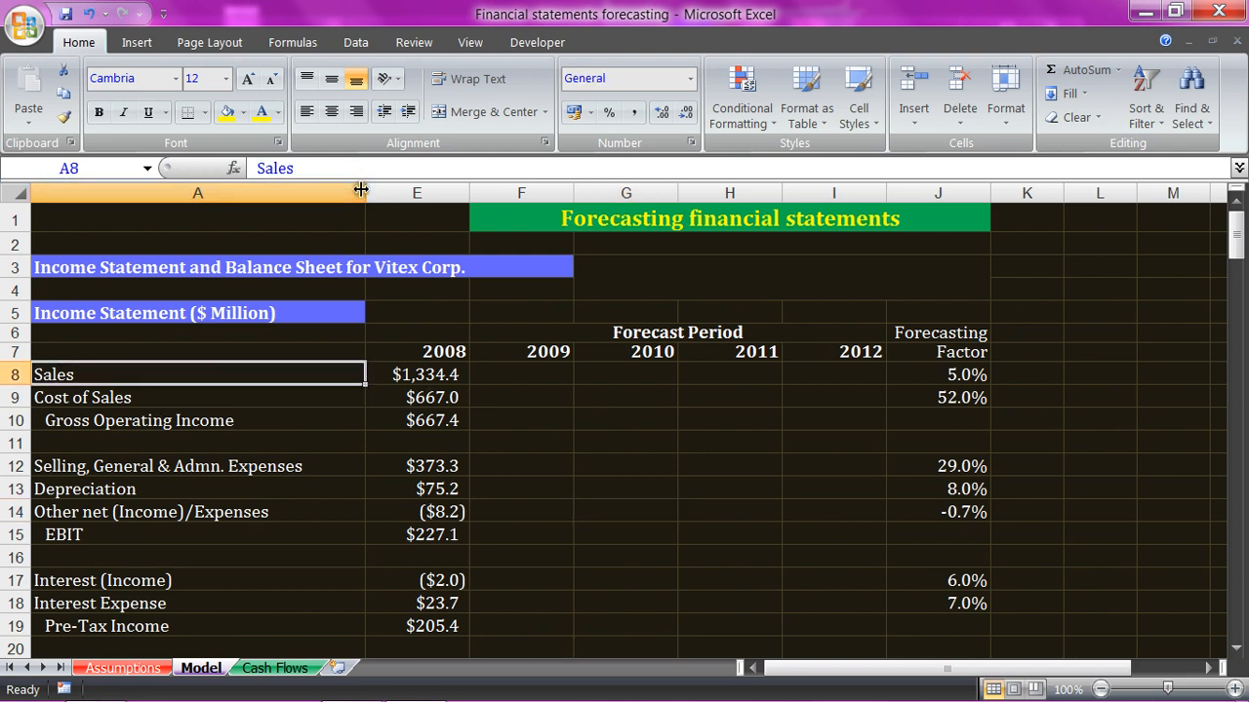
left_click_drag(359, 187, 340, 190)
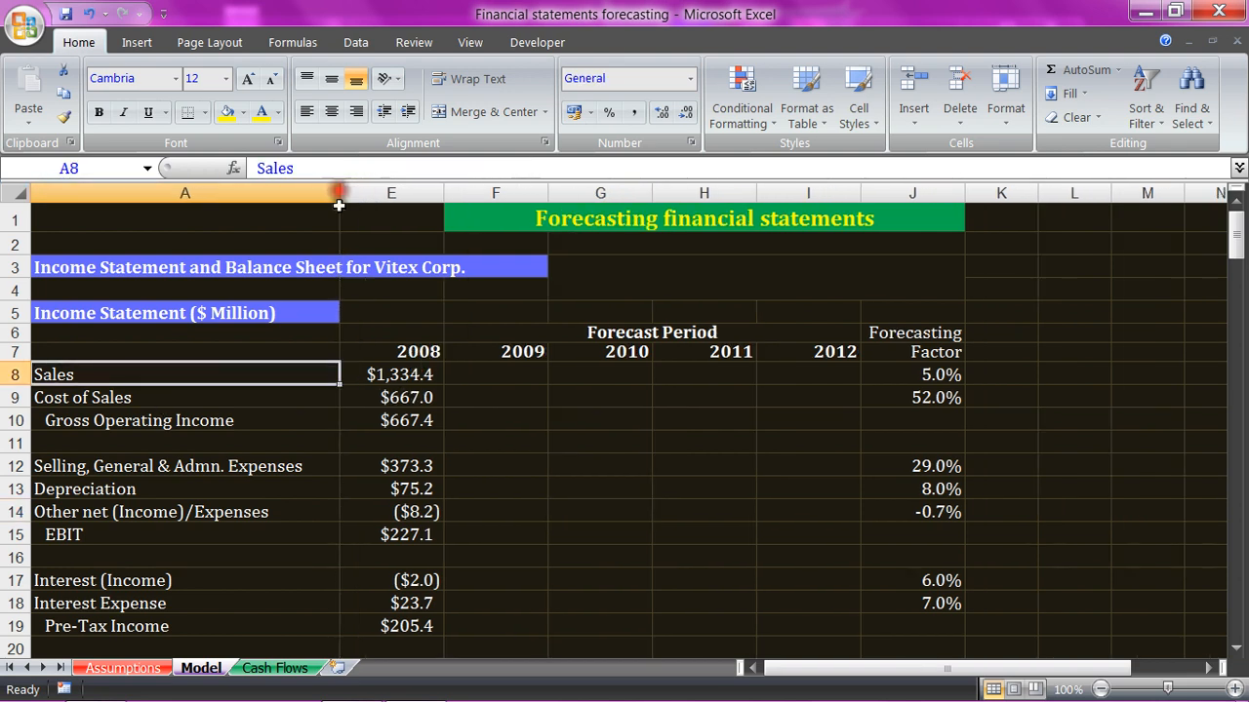
Step: Check the Sales assumption on the Assumptions sheet against the Sales forecasting factor on the Model sheet
left_click(147, 667)
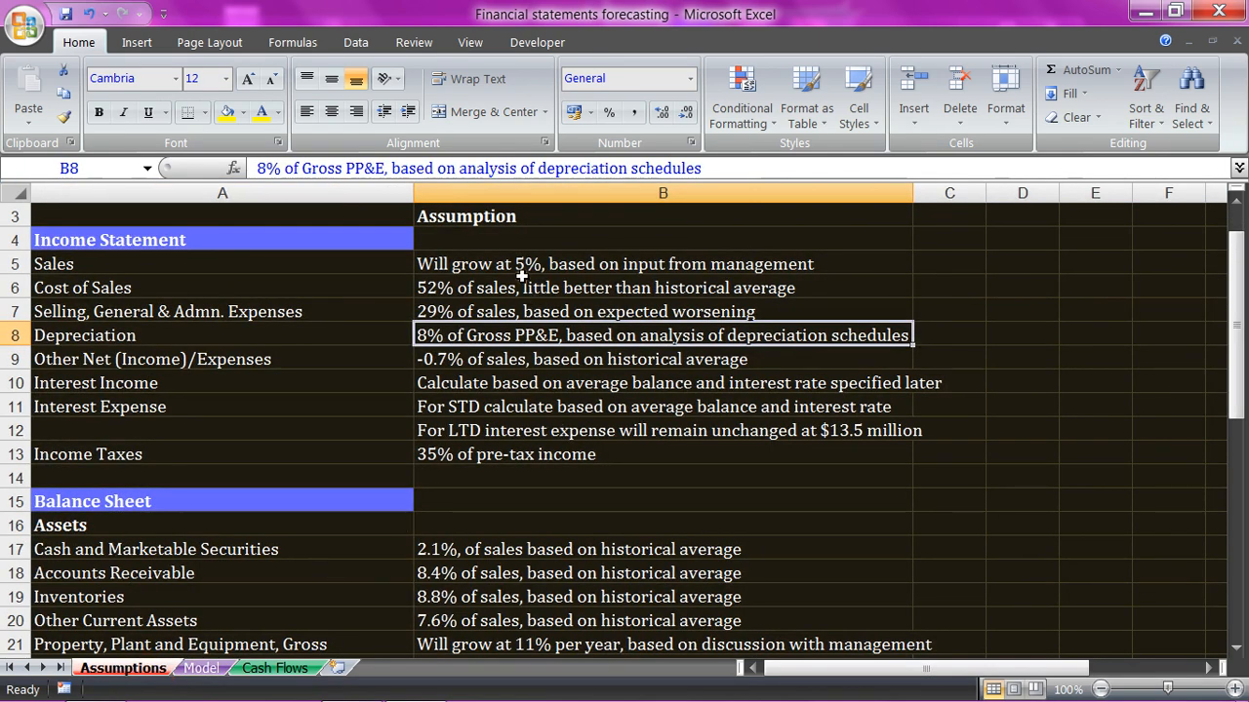
left_click(604, 269)
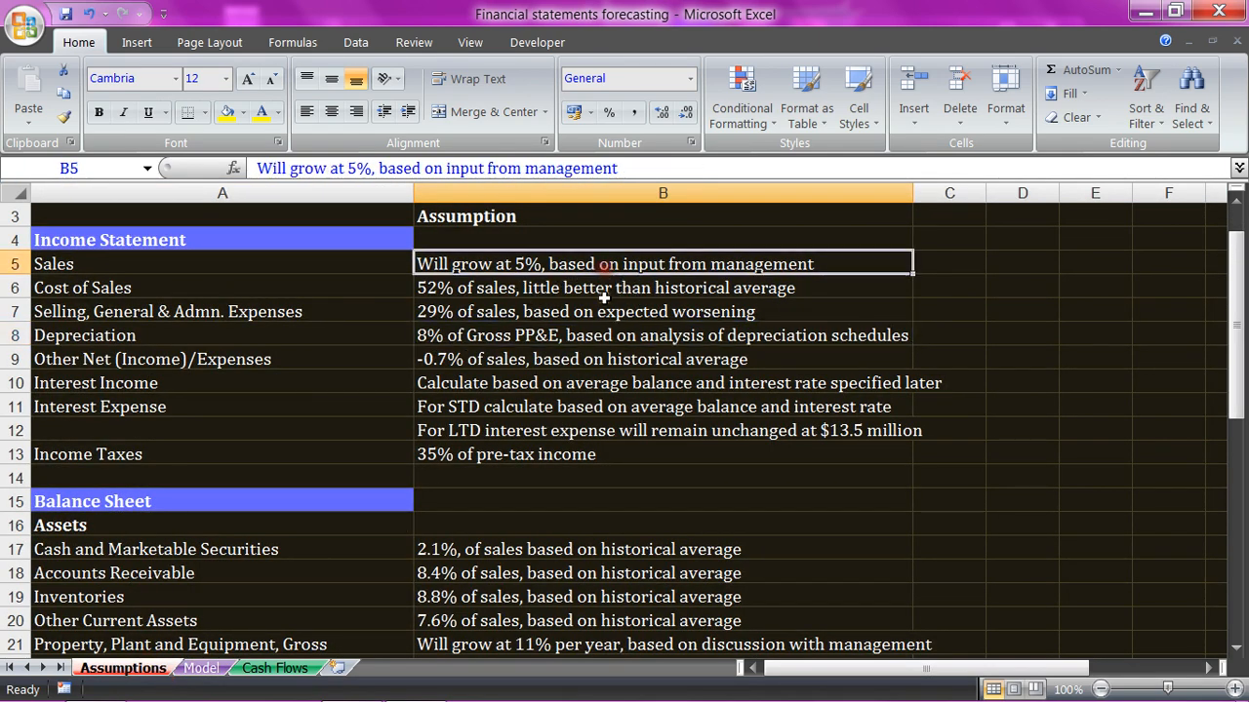
left_click(220, 669)
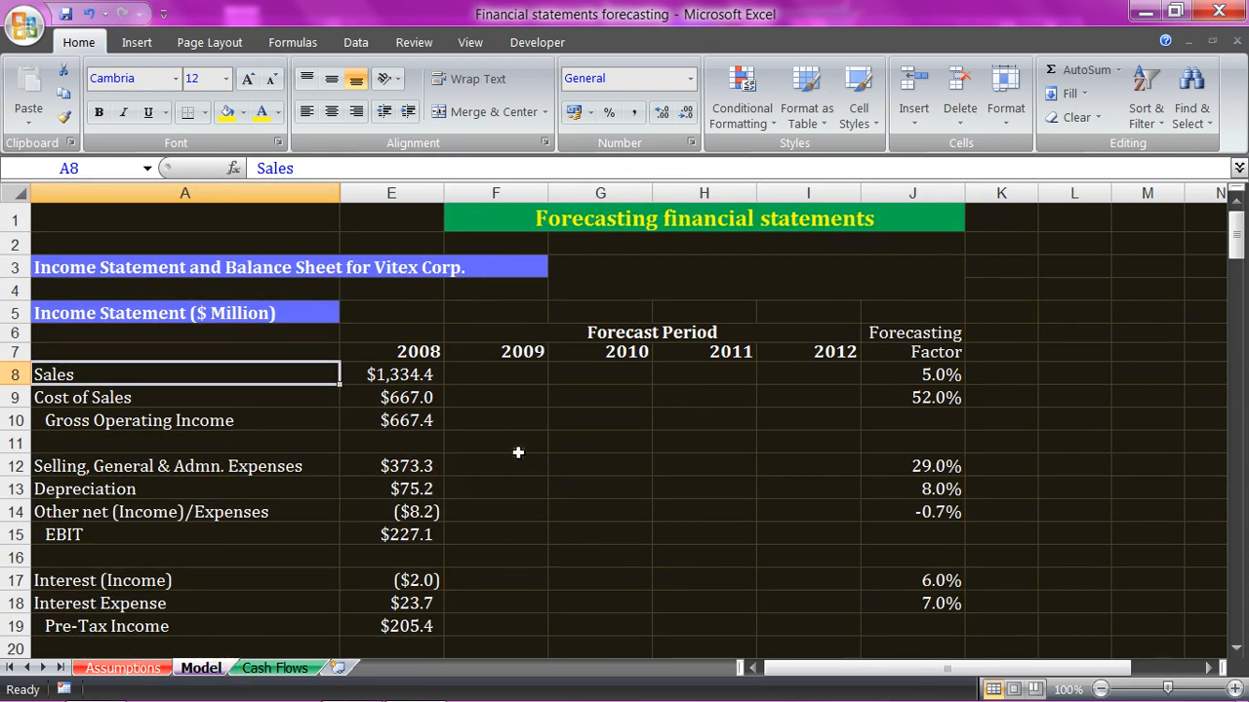
left_click(939, 357)
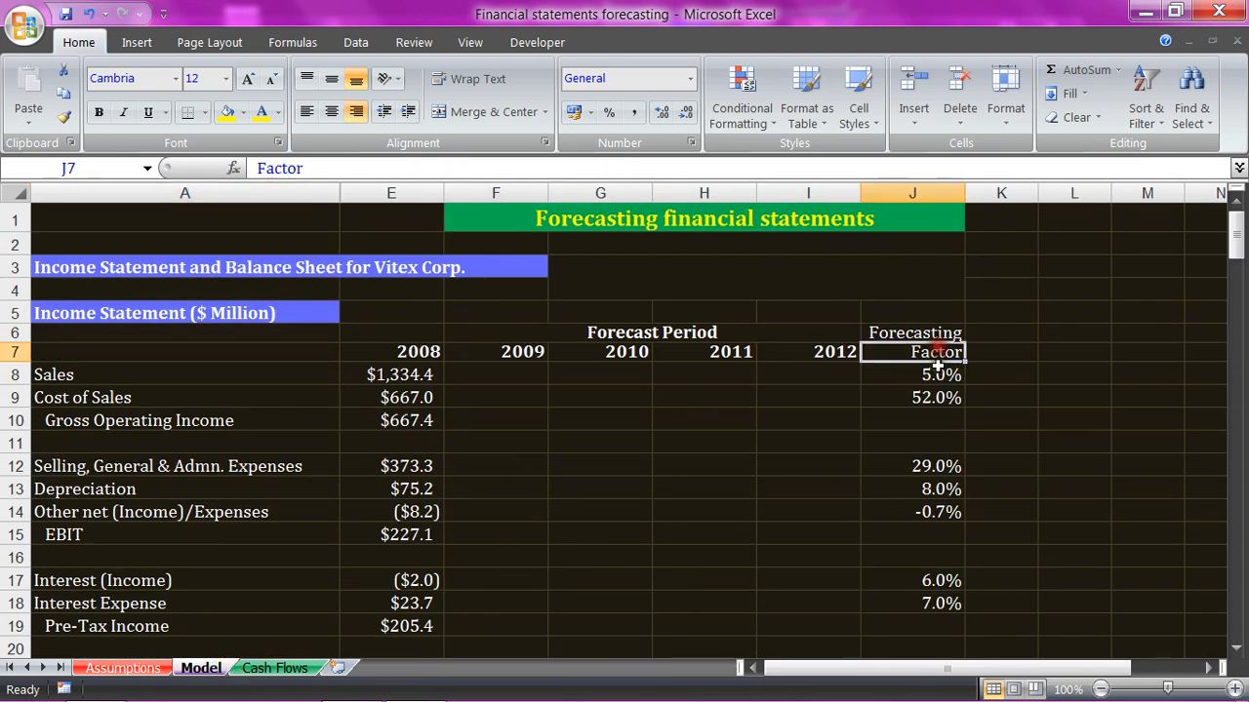
left_click(937, 375)
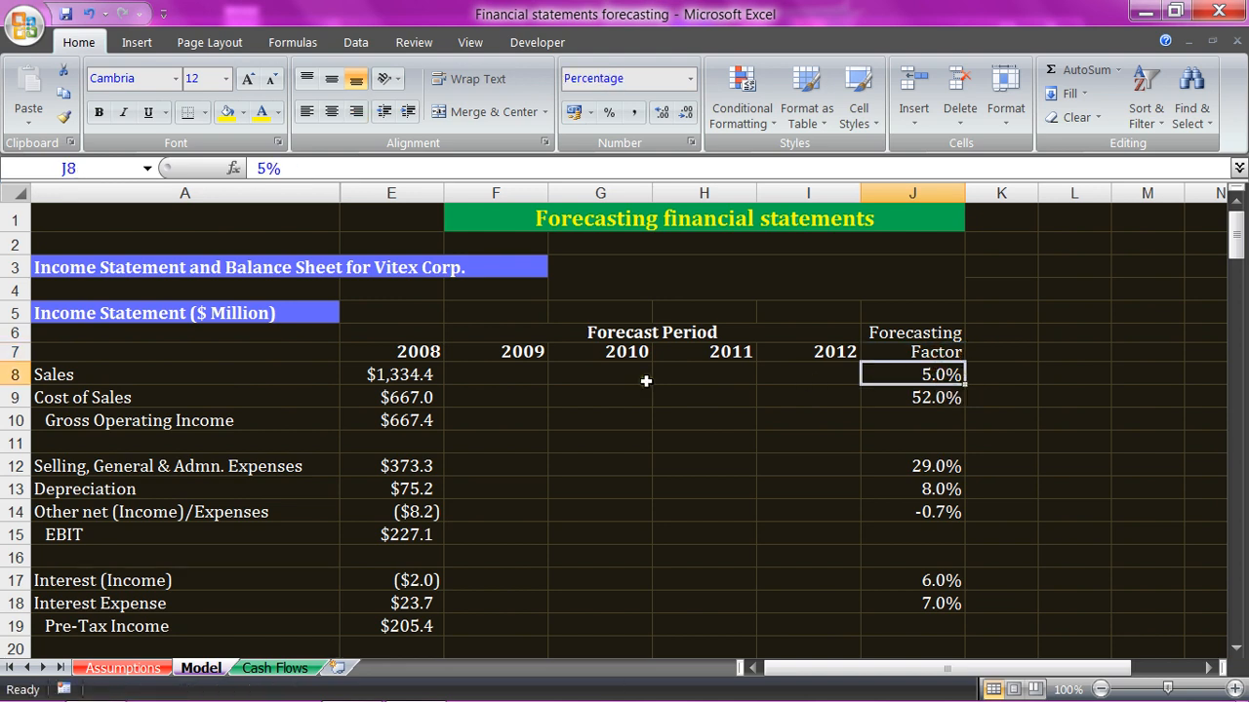
Step: Forecast 2009 Sales in F8 with =E8*(1+$J$8) and fill the formula across through 2012
left_click(512, 381)
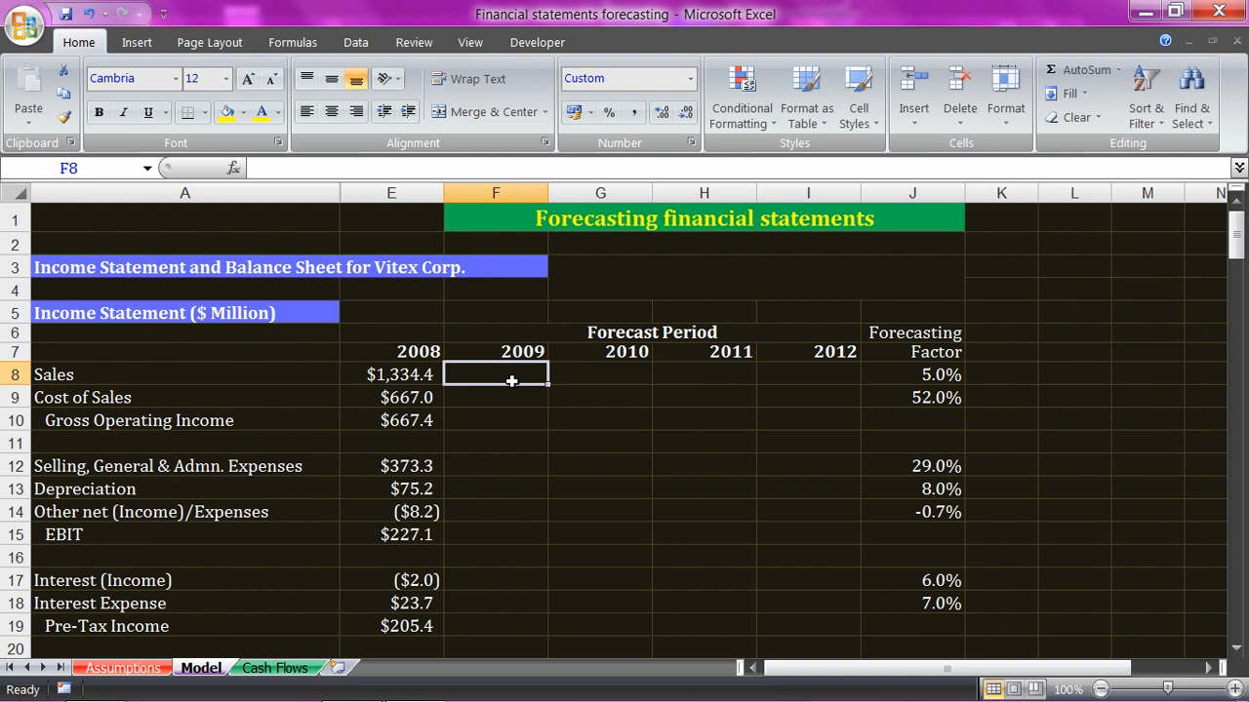
type("=")
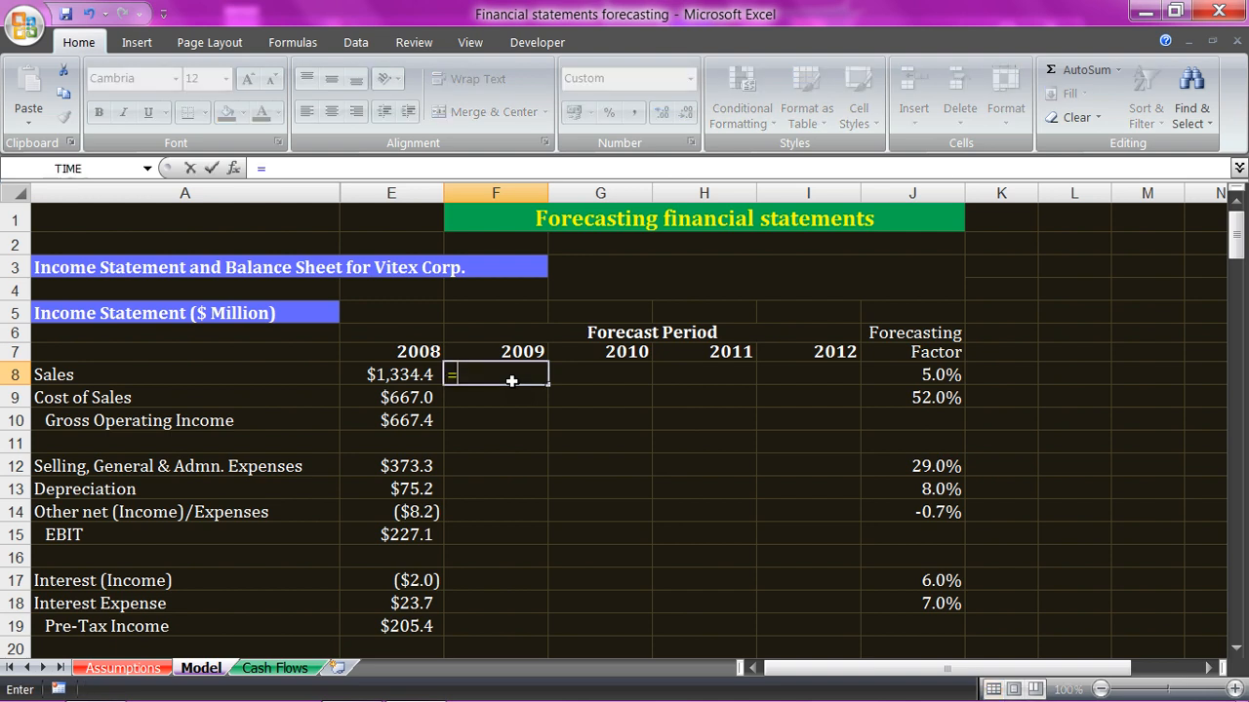
key("Left")
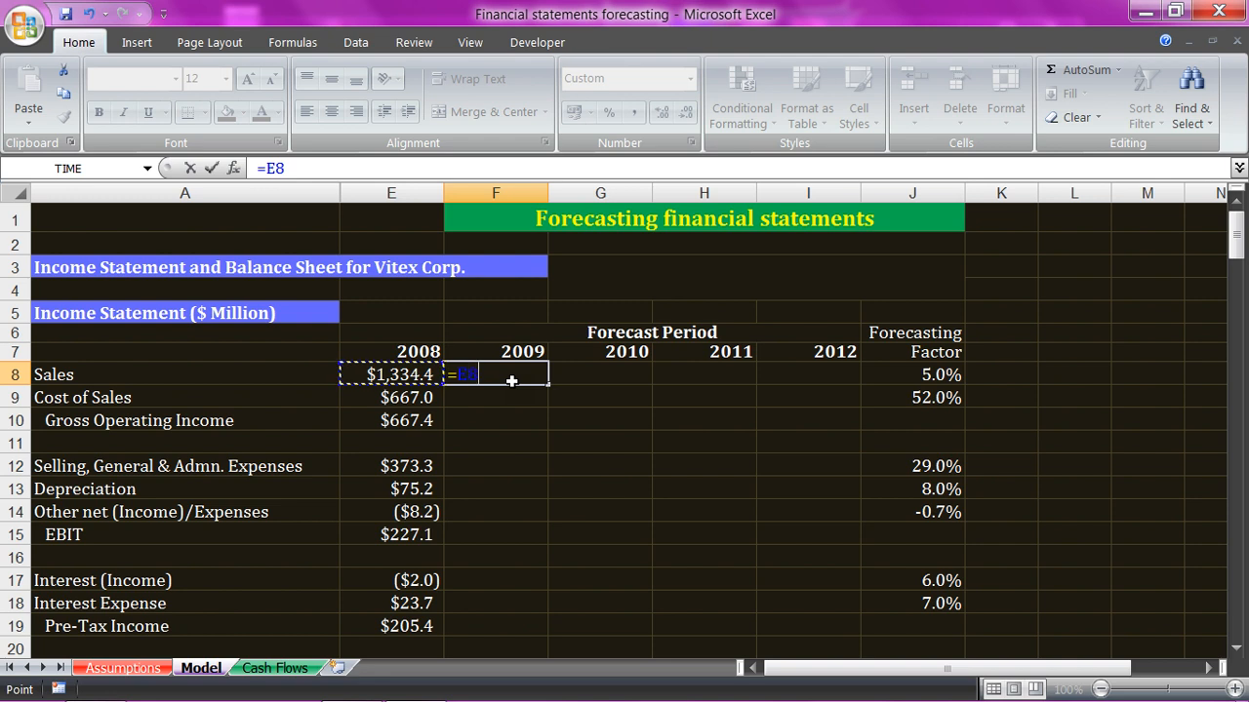
type("*")
left_click(942, 376)
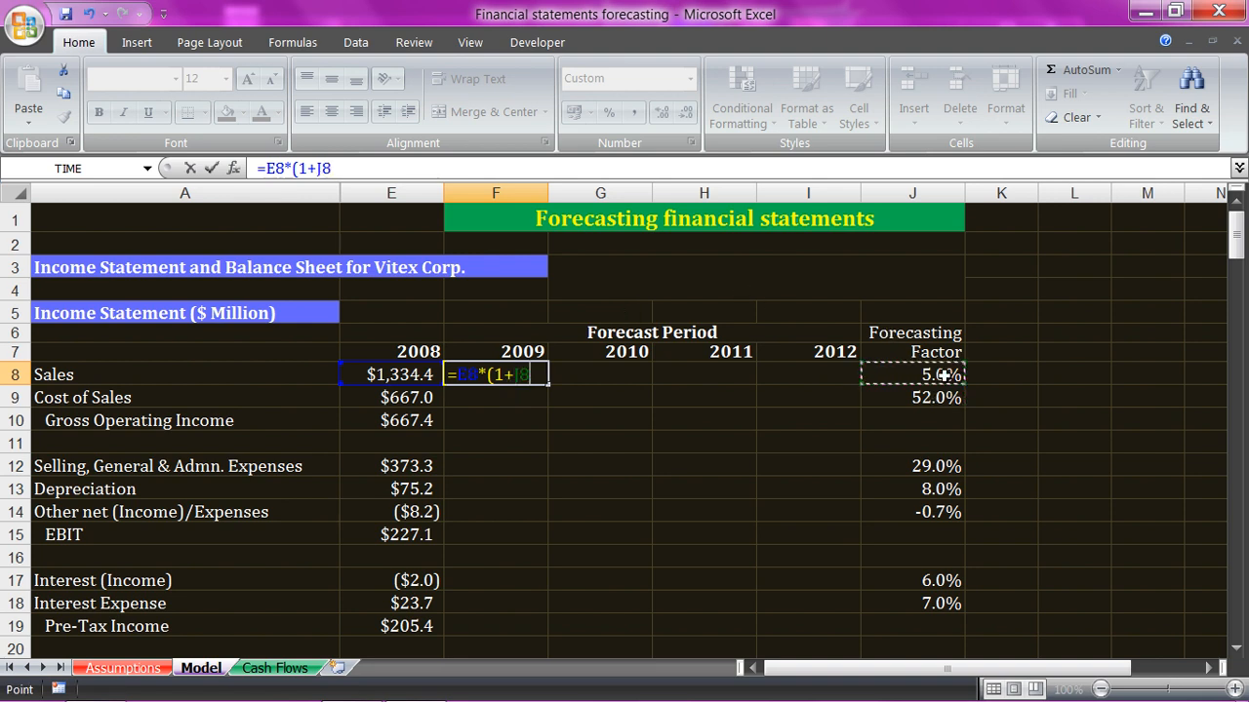
key("F4")
type(")")
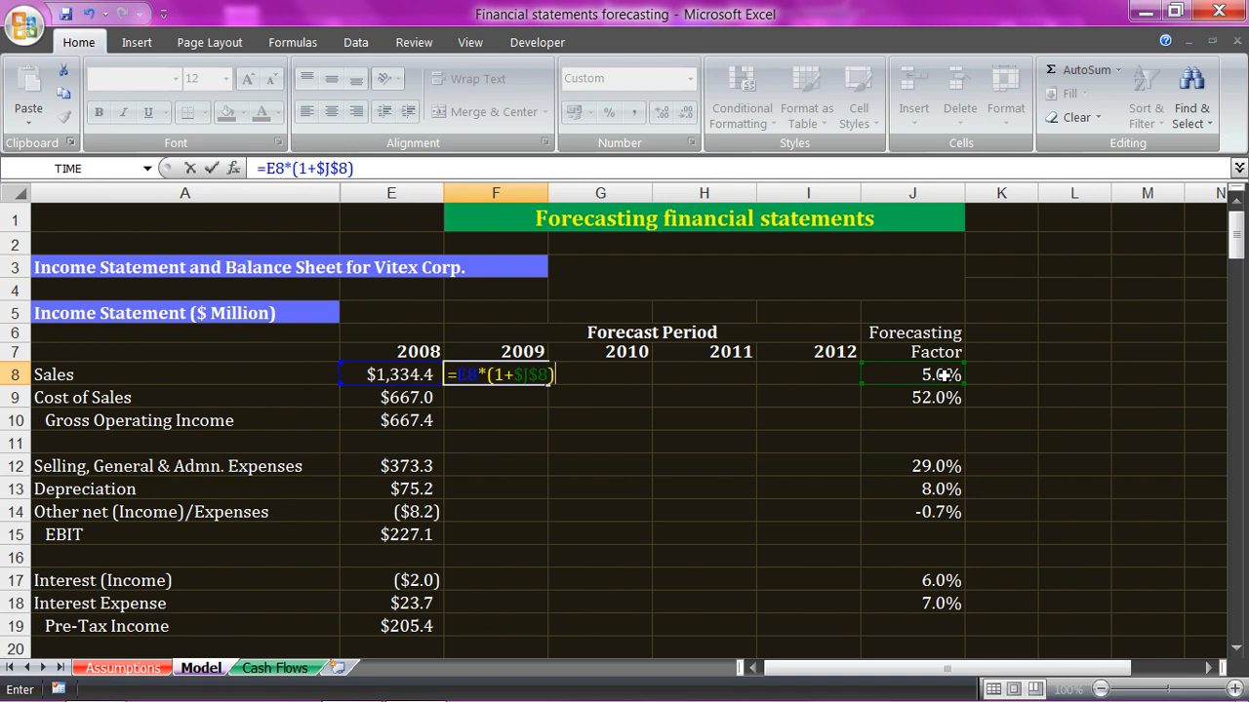
key("Return")
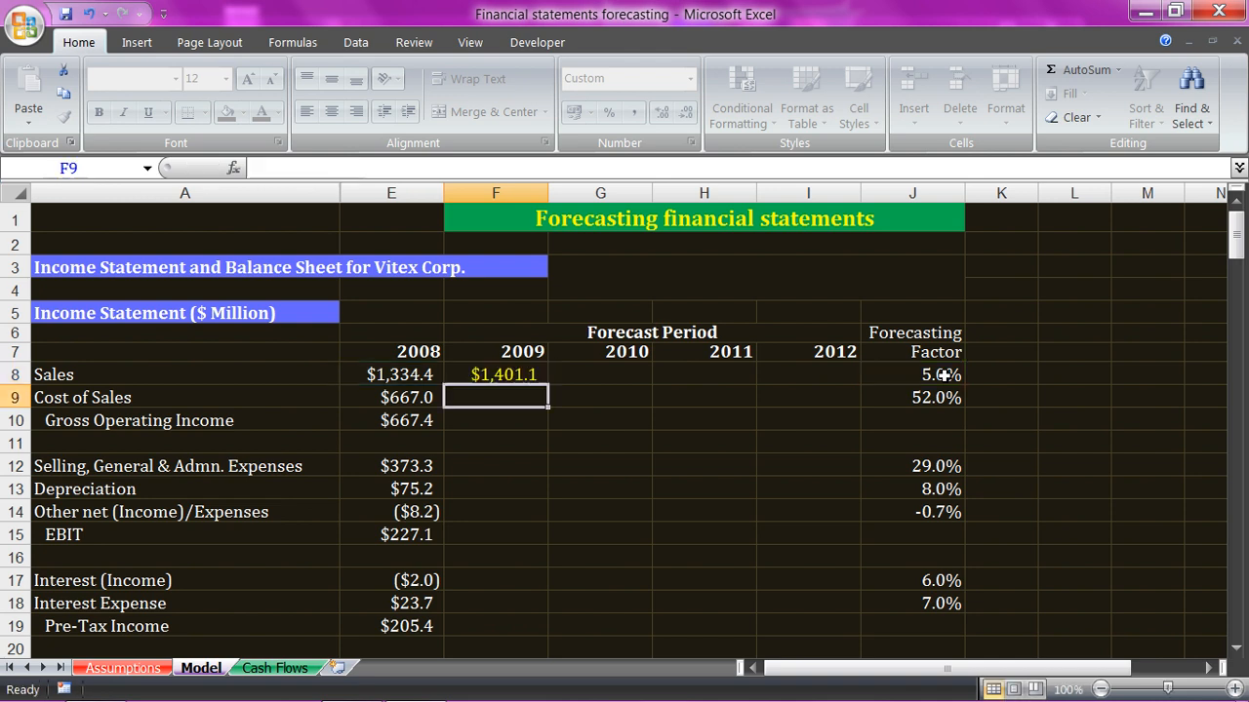
left_click(497, 378)
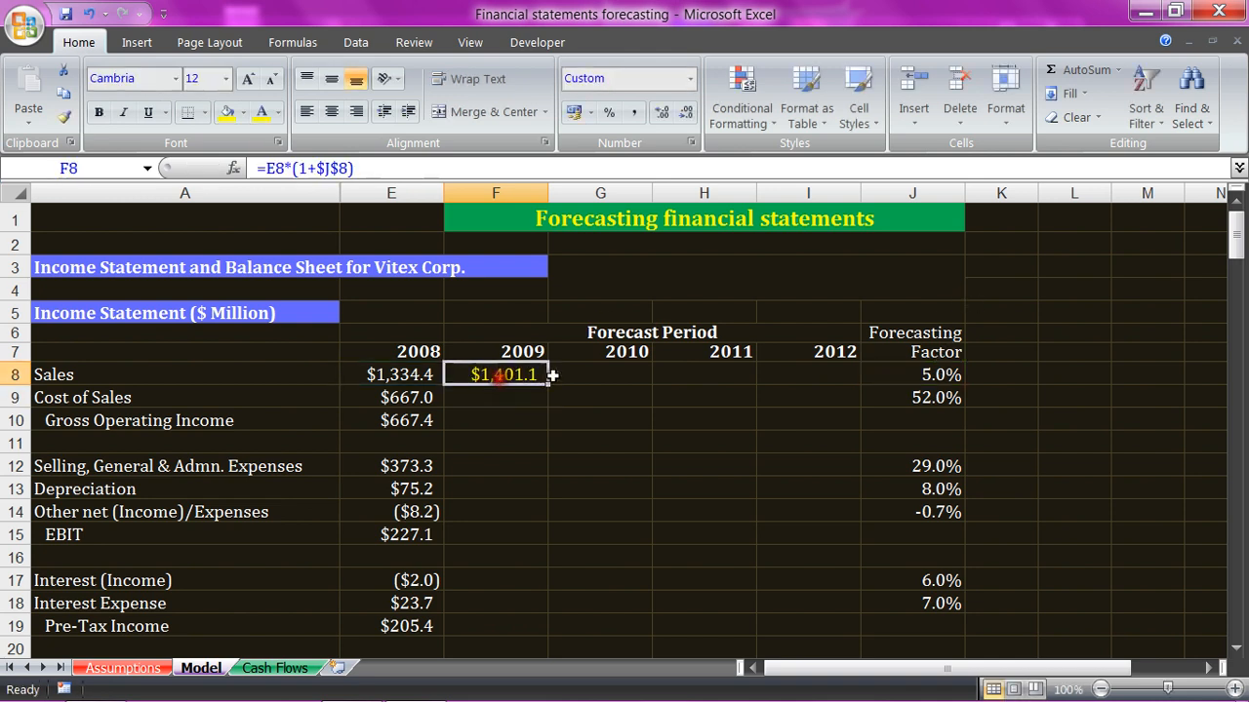
left_click_drag(548, 382, 827, 390)
Step: Check the Cost of Sales assumption and its forecasting factor on the Model sheet
left_click(522, 397)
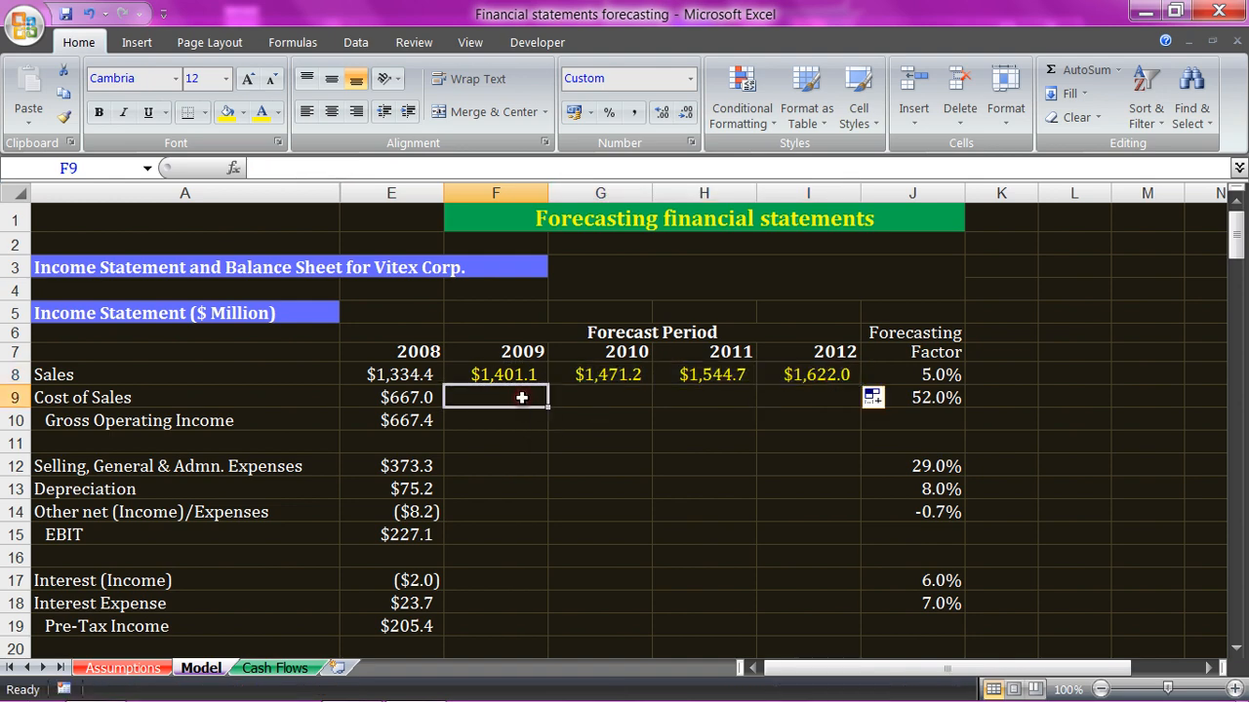
left_click(123, 668)
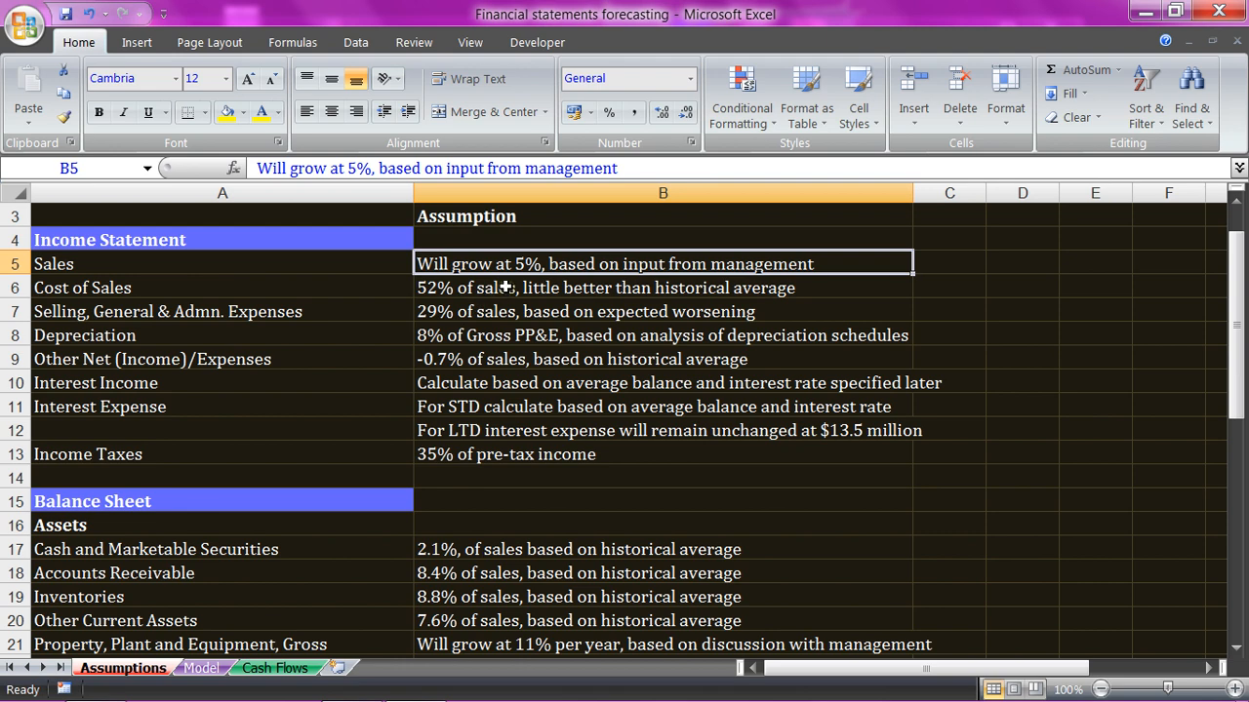
left_click(203, 668)
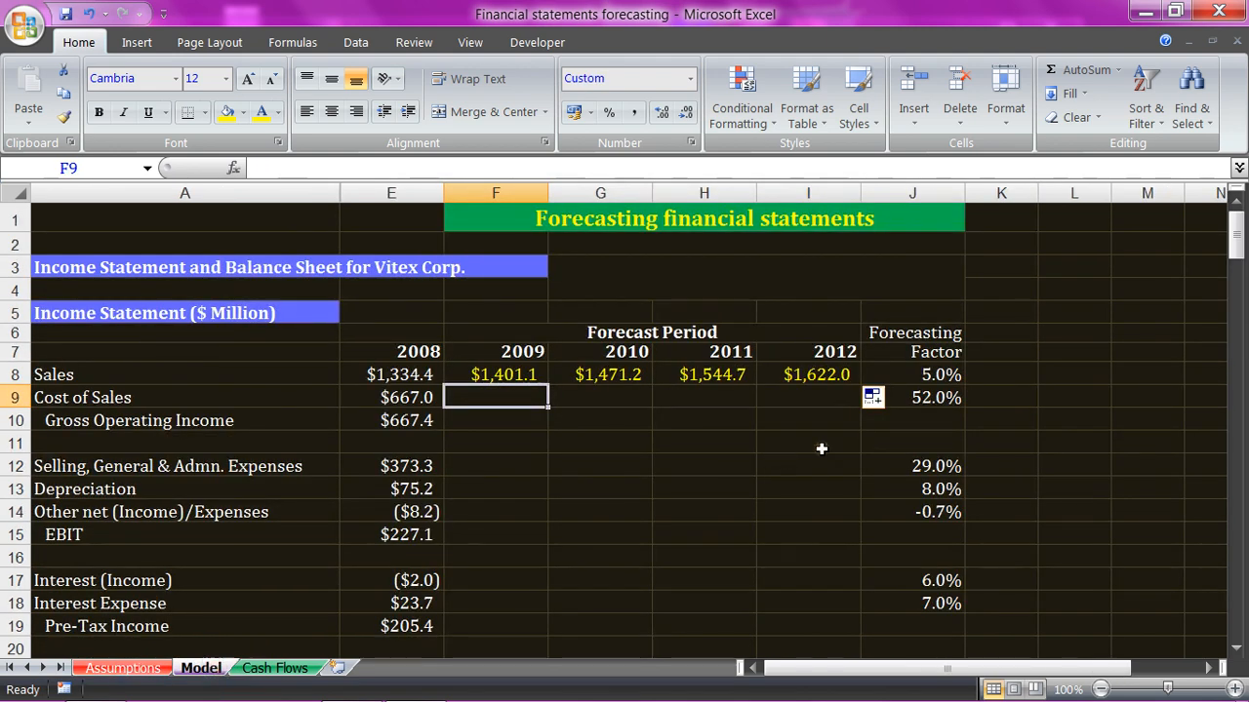
left_click(935, 398)
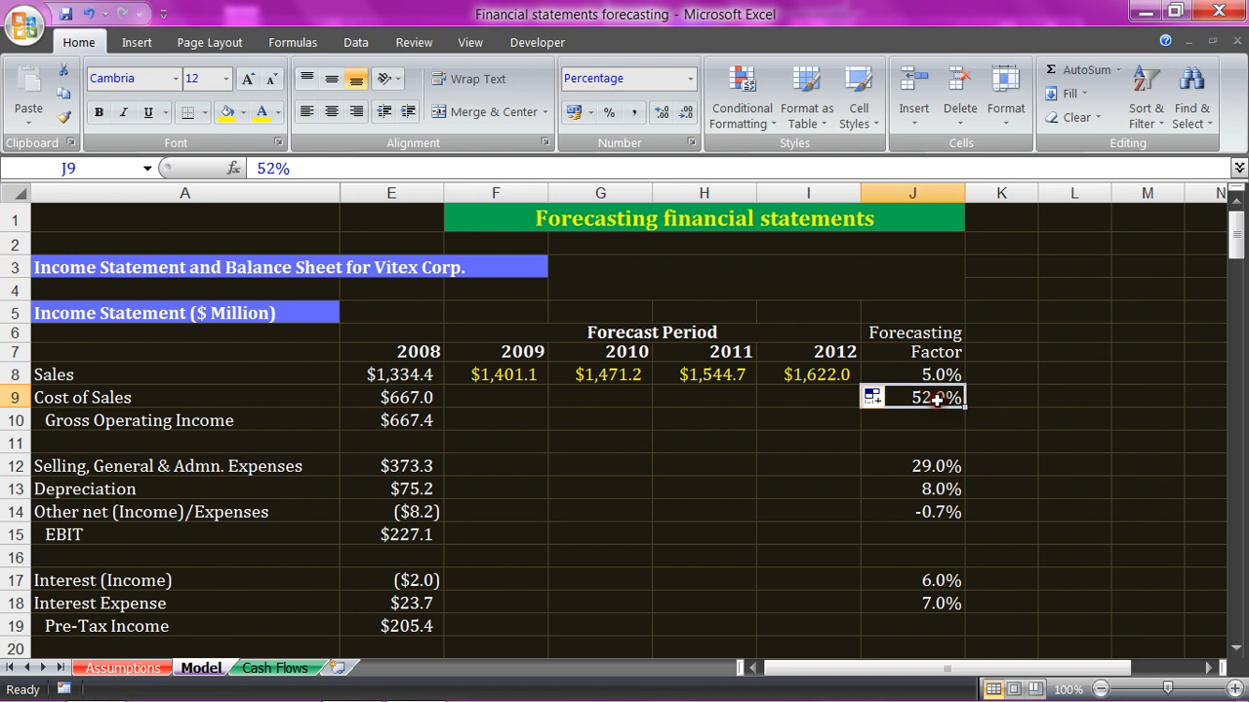
Step: Forecast 2009 Cost of Sales in F9 with =F8*$J$9 and fill the formula across through 2012
left_click(502, 397)
type("=")
key("Up")
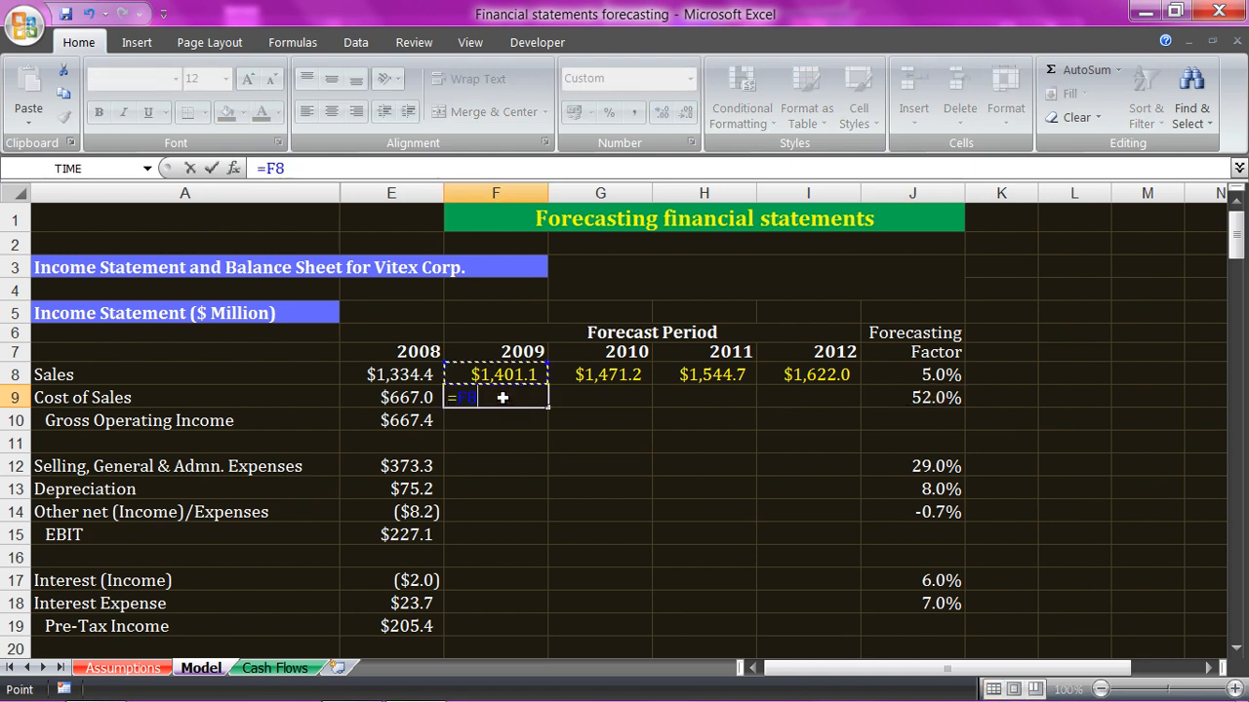
type("*")
left_click(896, 397)
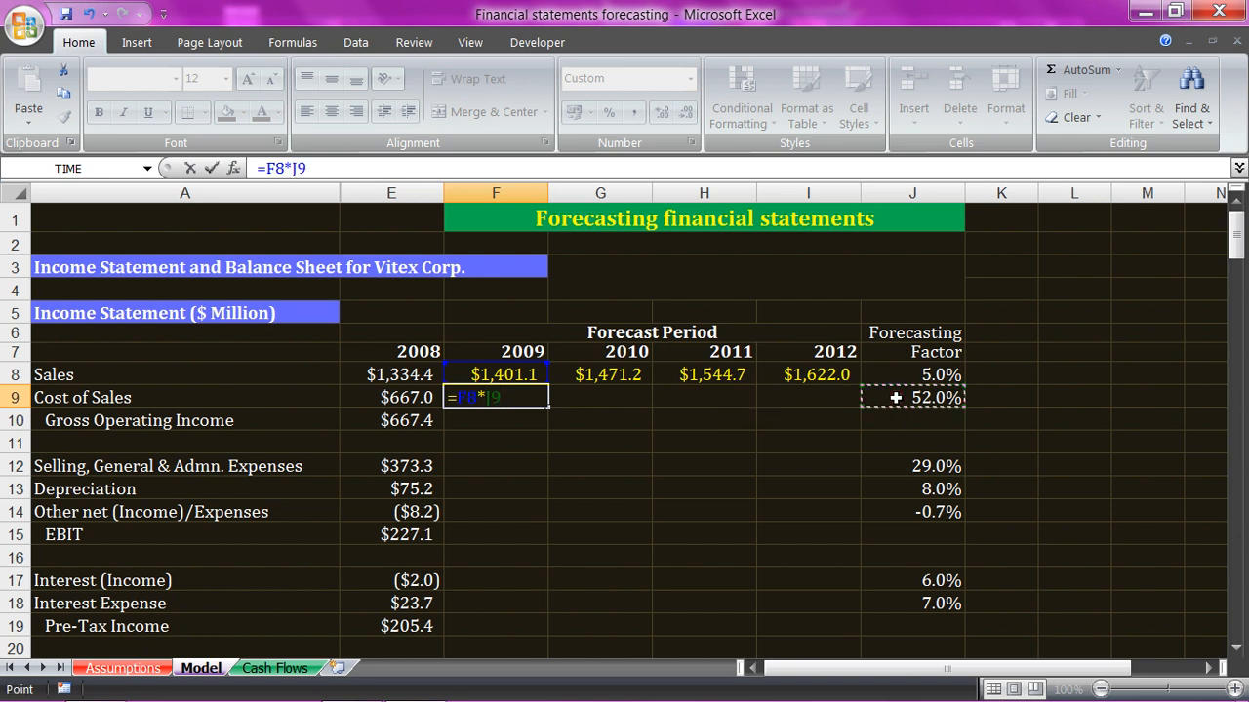
key("F4")
key("Return")
key("Up")
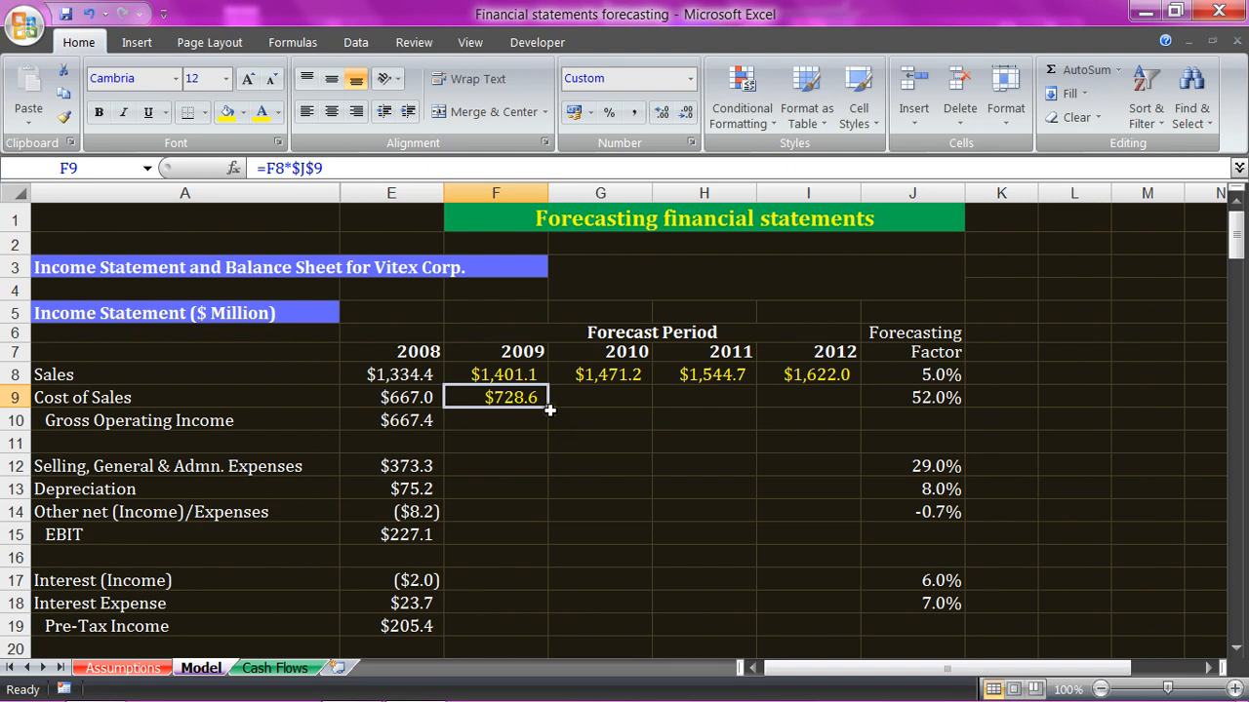
left_click_drag(555, 407, 842, 415)
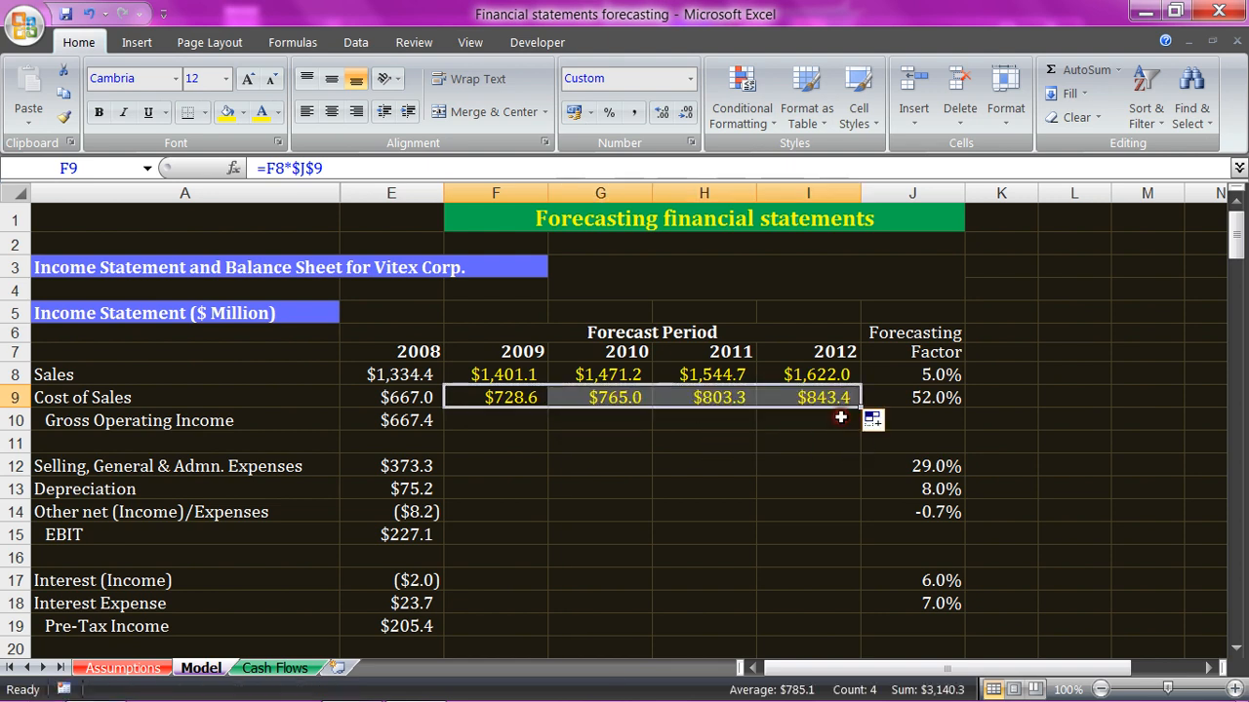
Step: Calculate 2009 Gross Operating Income in F10 with =F8-F9 and fill the formula across through 2012
left_click(478, 427)
type("=")
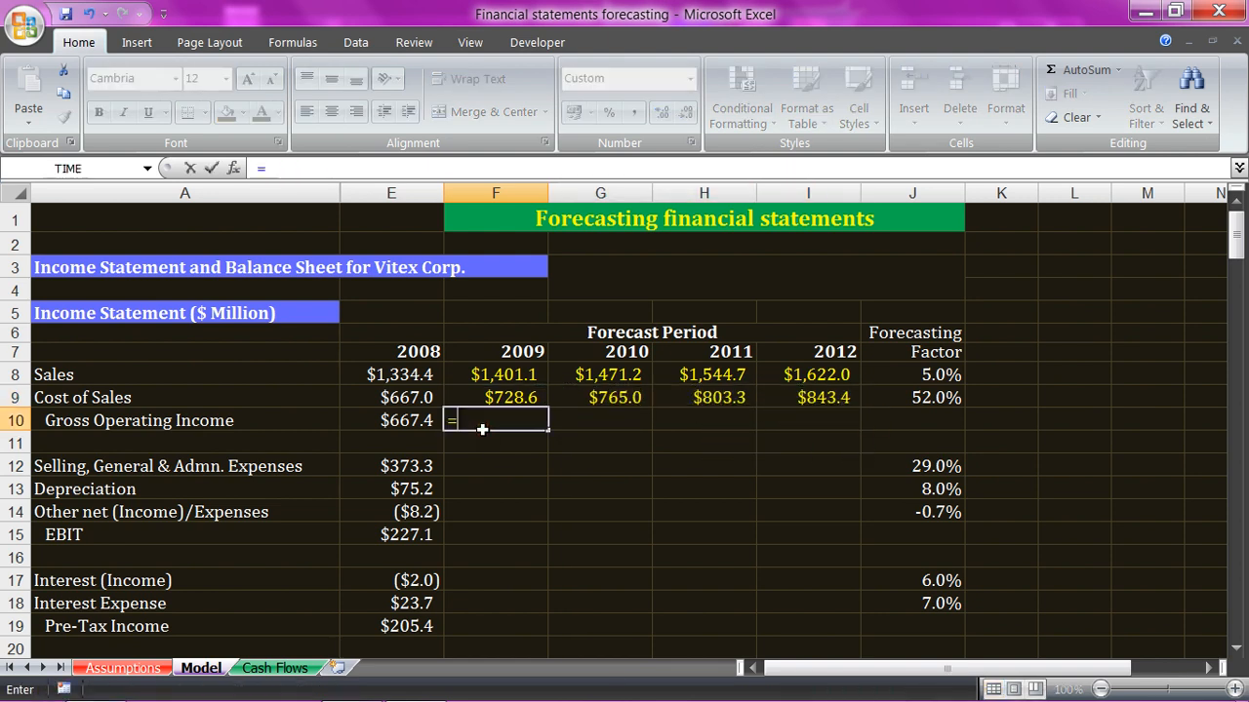
key("Up")
key("Up")
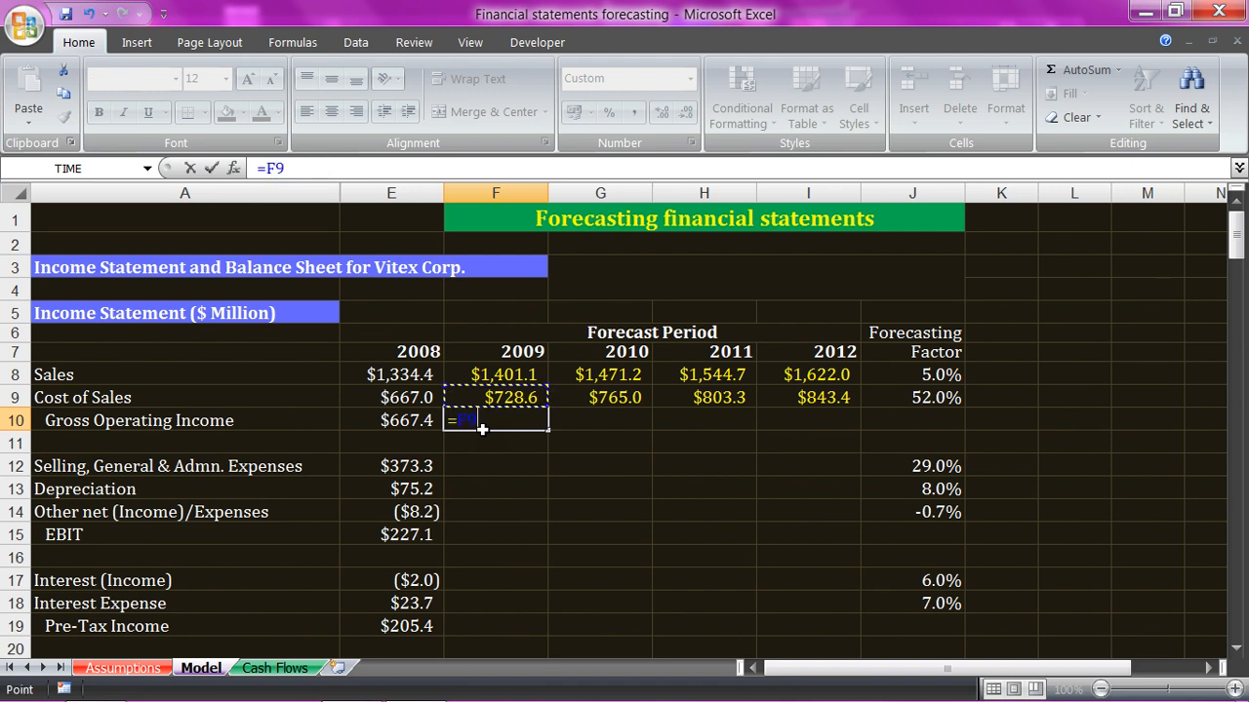
type("-")
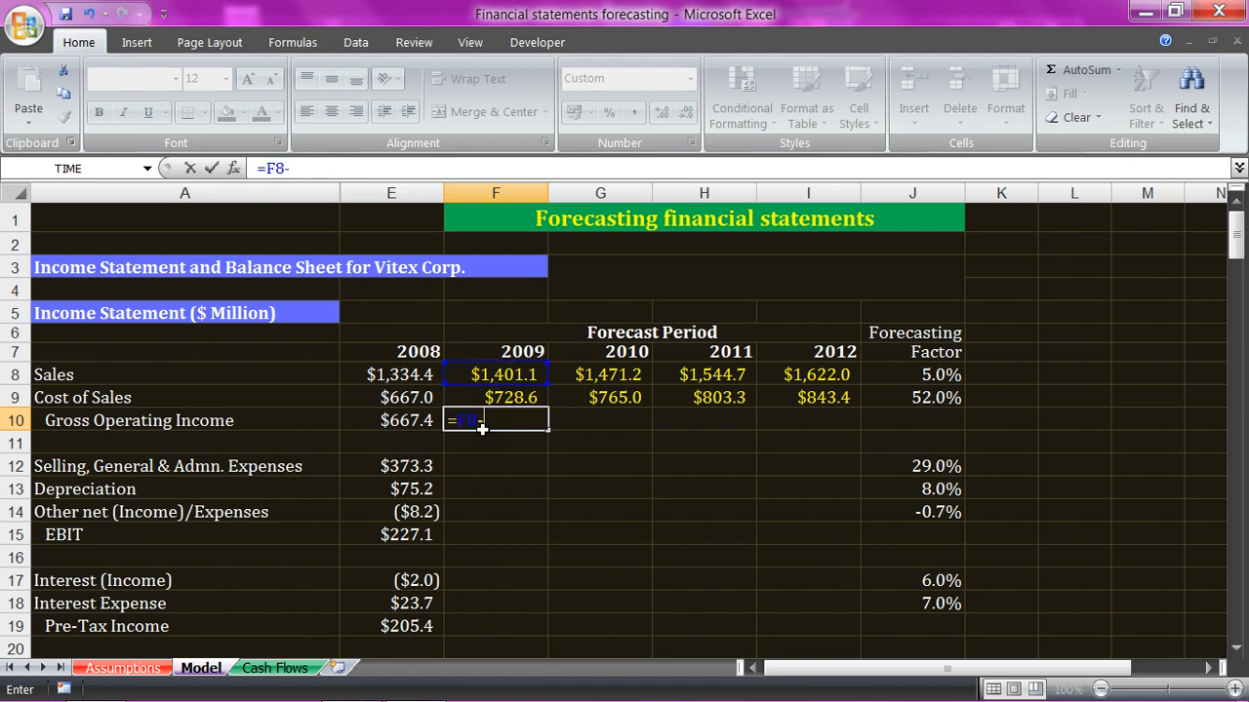
key("Up")
key("Return")
key("Up")
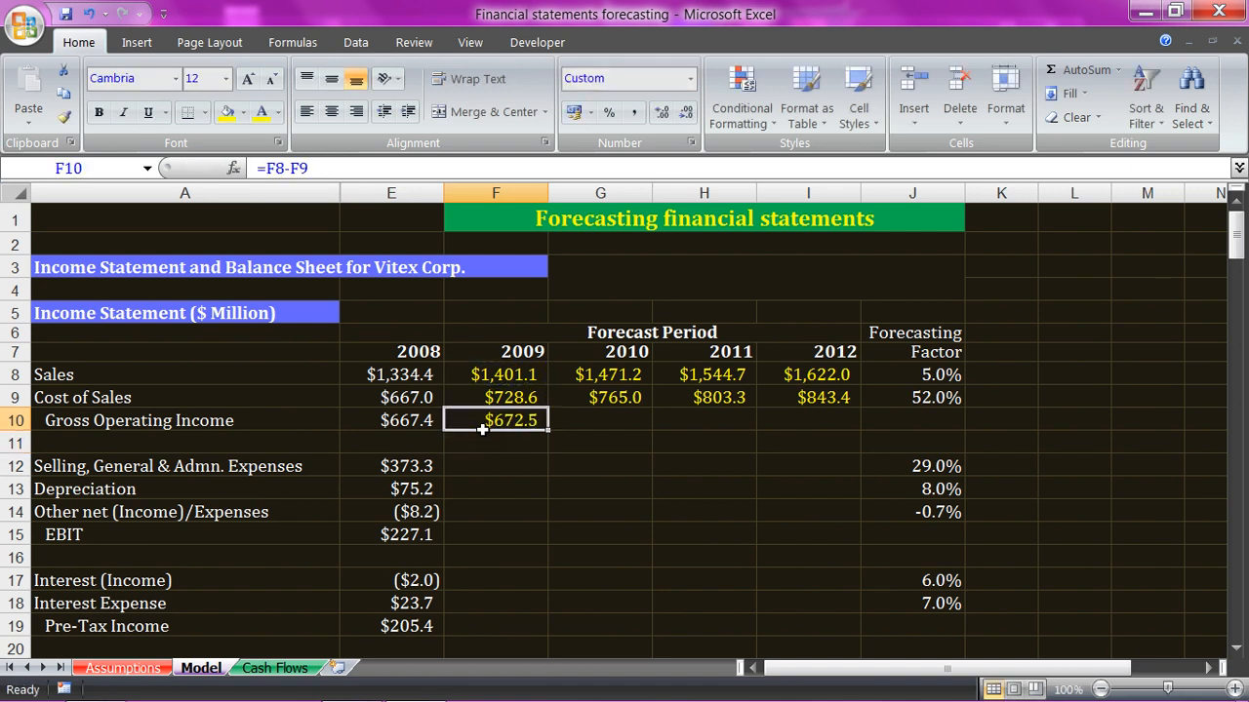
left_click_drag(550, 430, 849, 425)
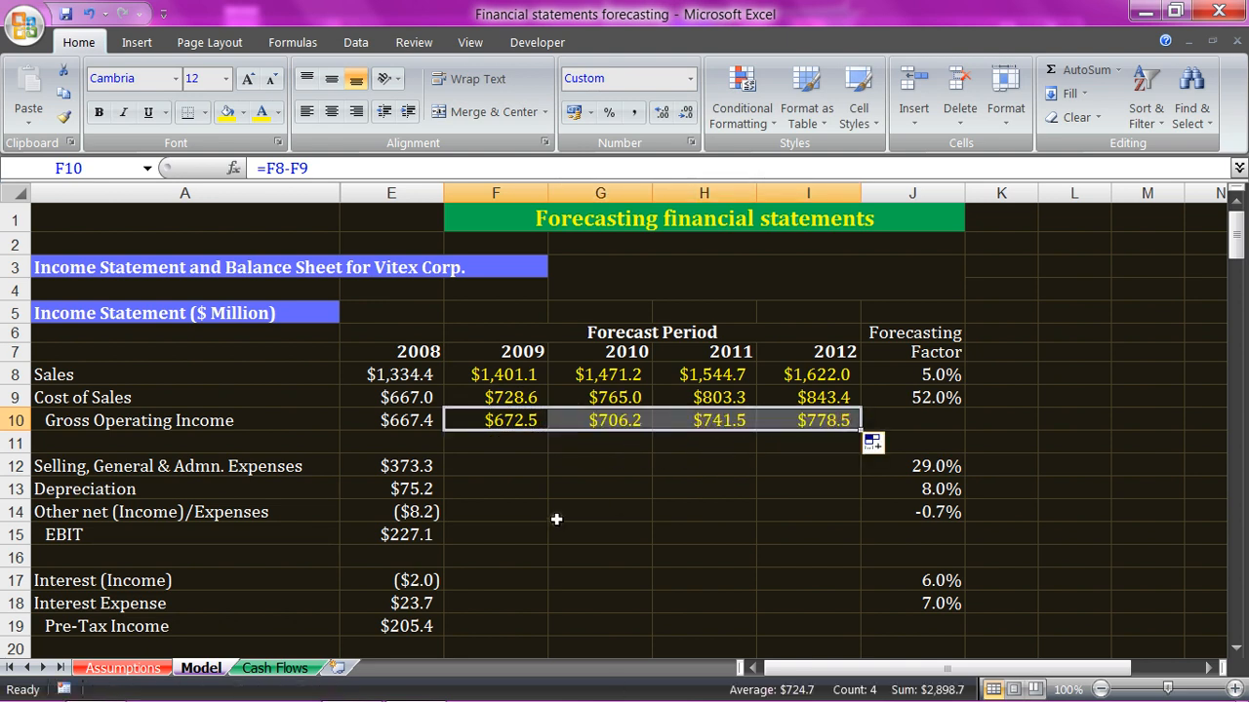
Step: Check the assumption for Selling, General & Admn. Expenses and return to its 2009 cell in the Model sheet
left_click(466, 472)
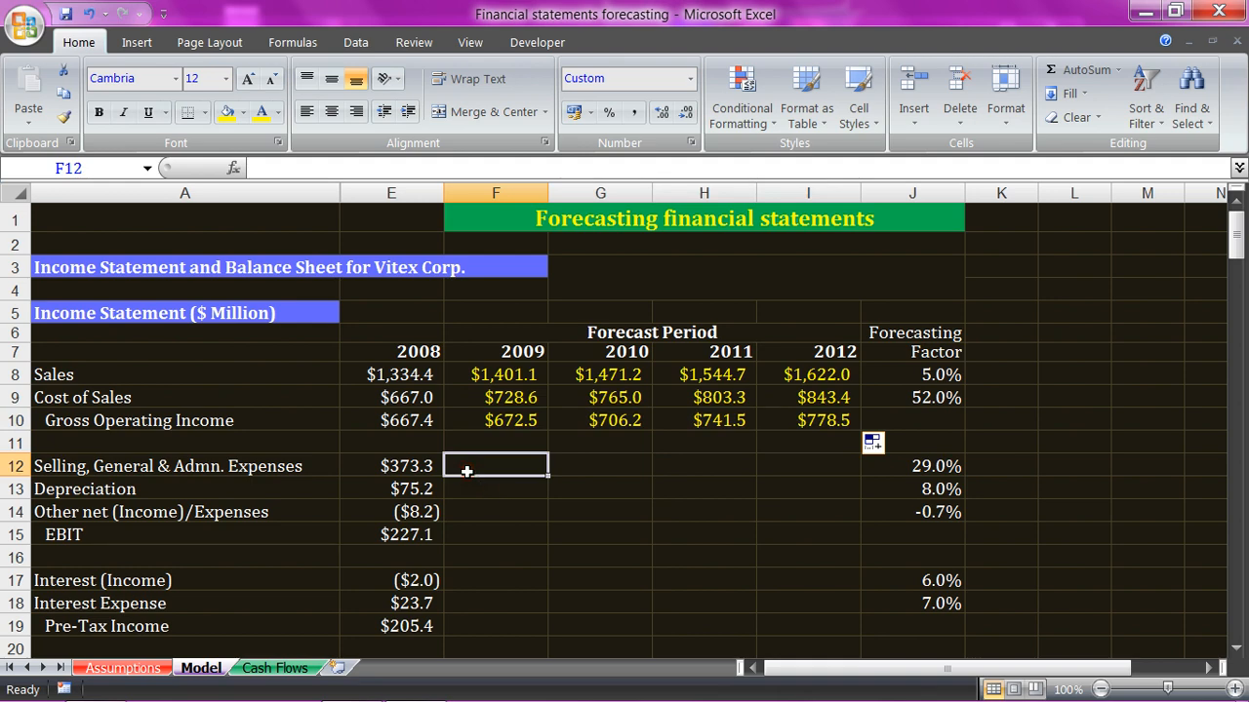
left_click(142, 668)
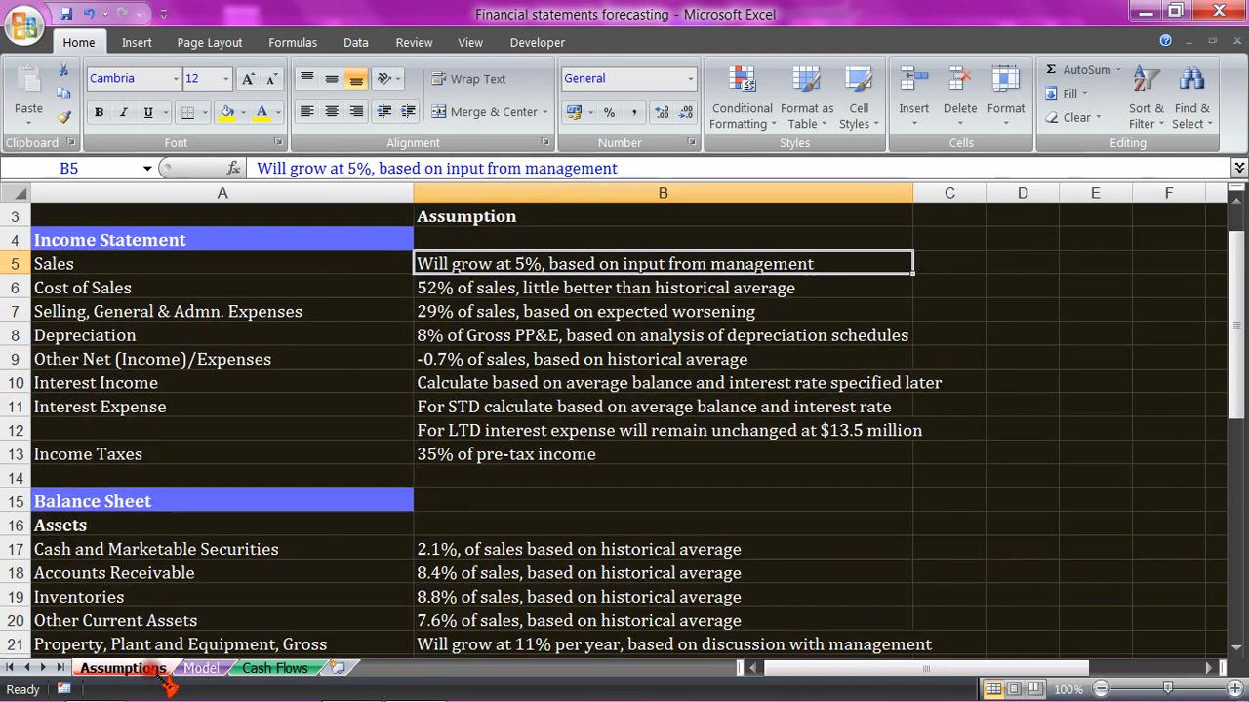
left_click(436, 312)
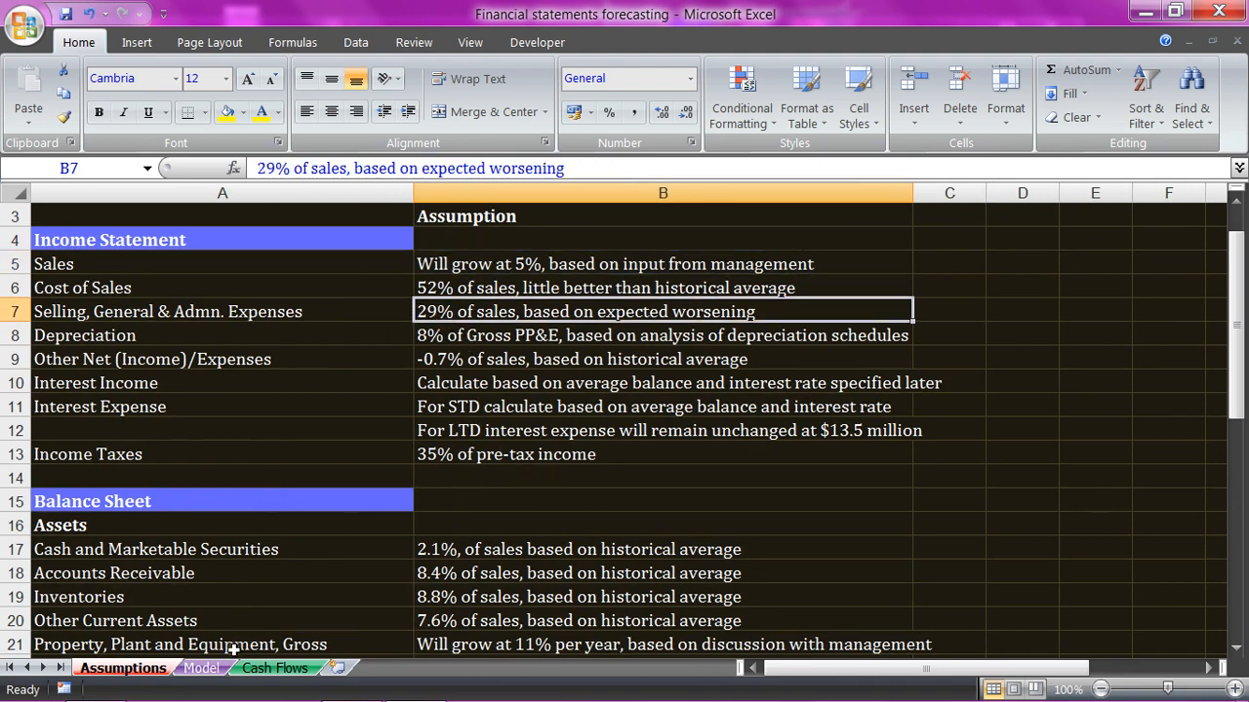
left_click(210, 669)
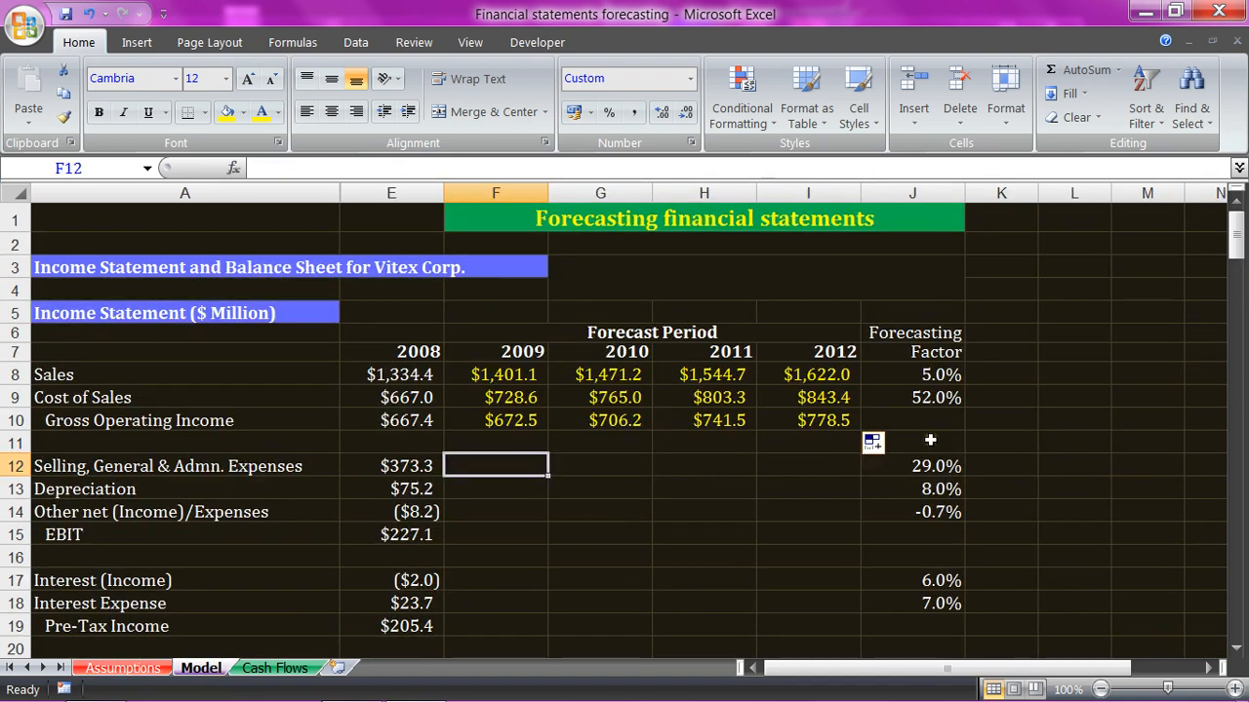
Step: Forecast 2009 Selling, General & Admn. Expenses in F12 with =F8*$J$12 and fill the formula across through 2012
left_click(928, 469)
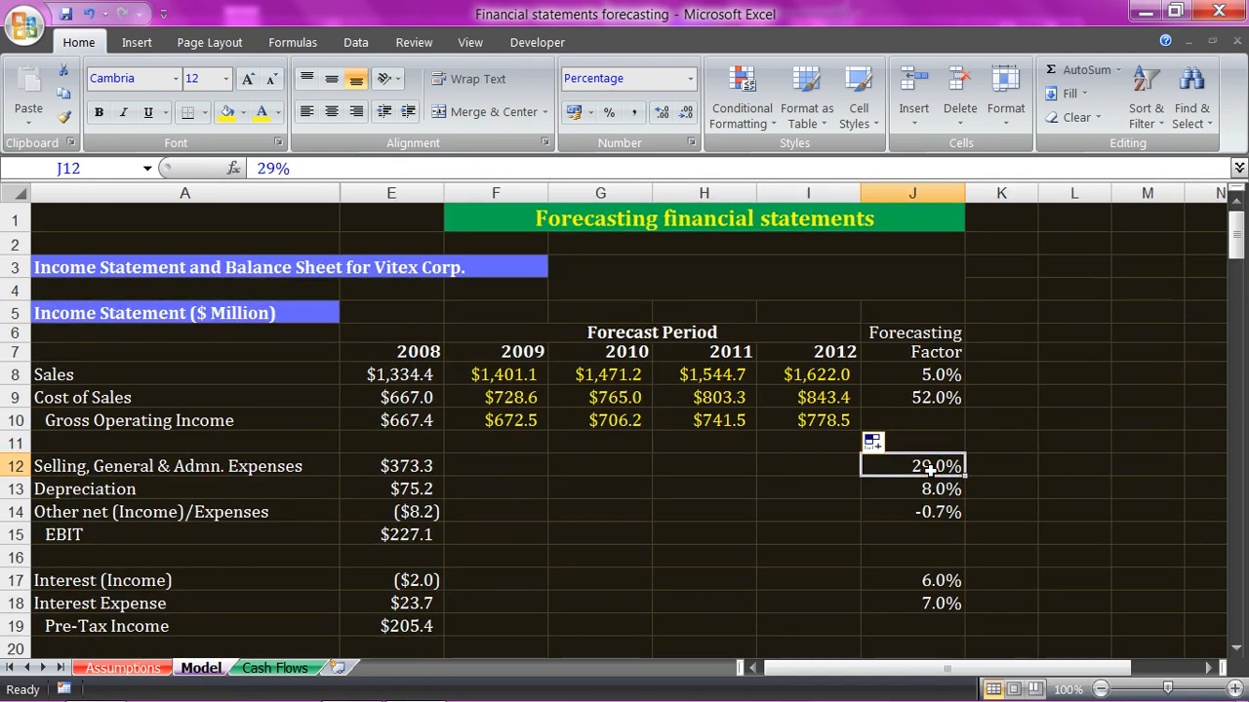
key("Left")
key("Left")
key("Left")
key("Left")
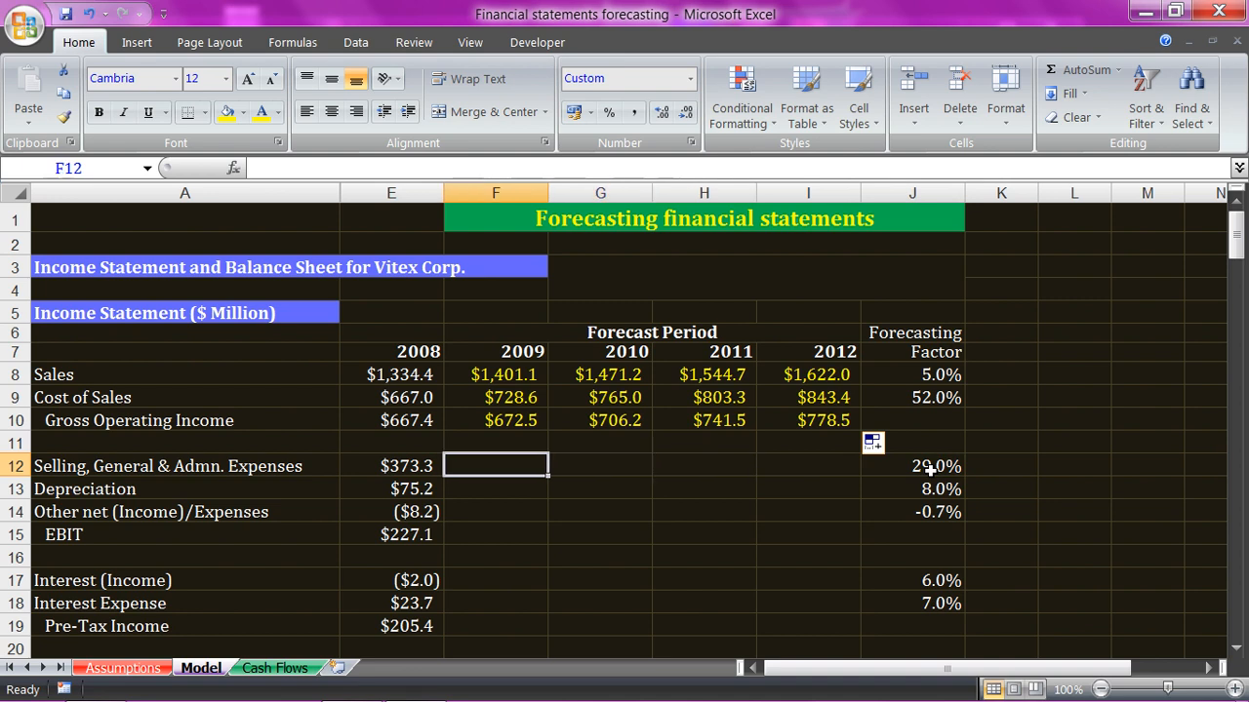
type("=")
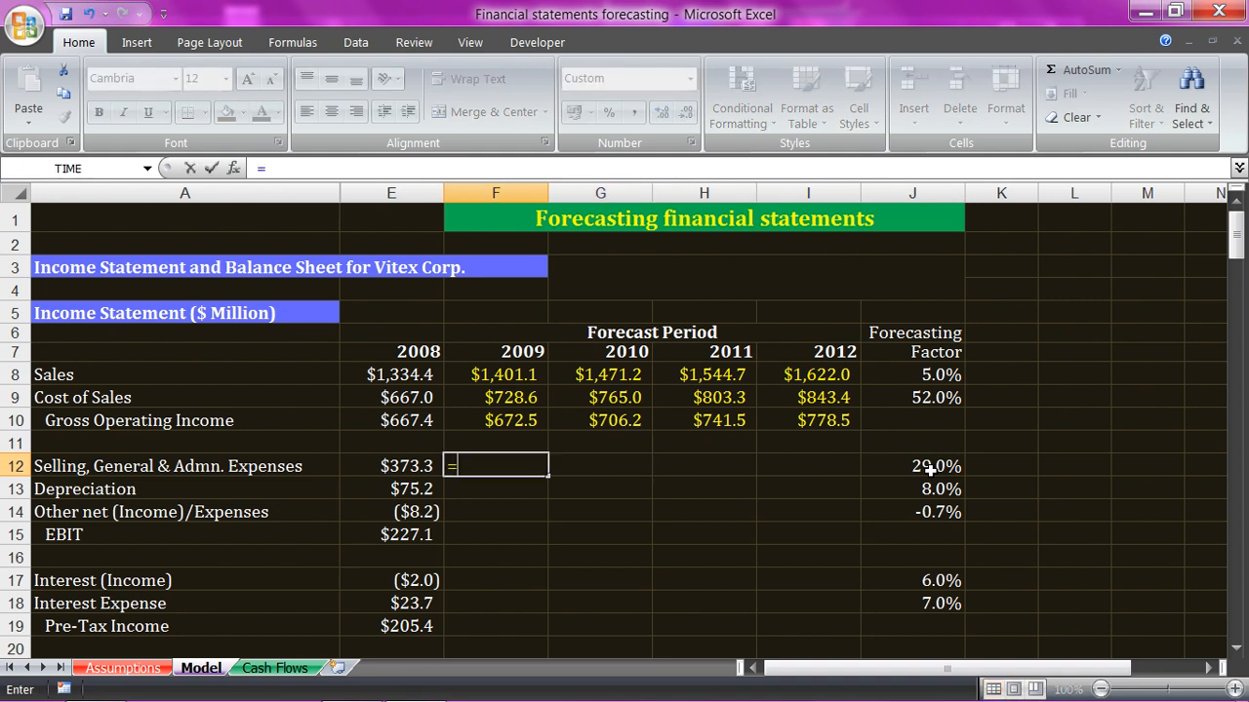
left_click(518, 375)
type("*")
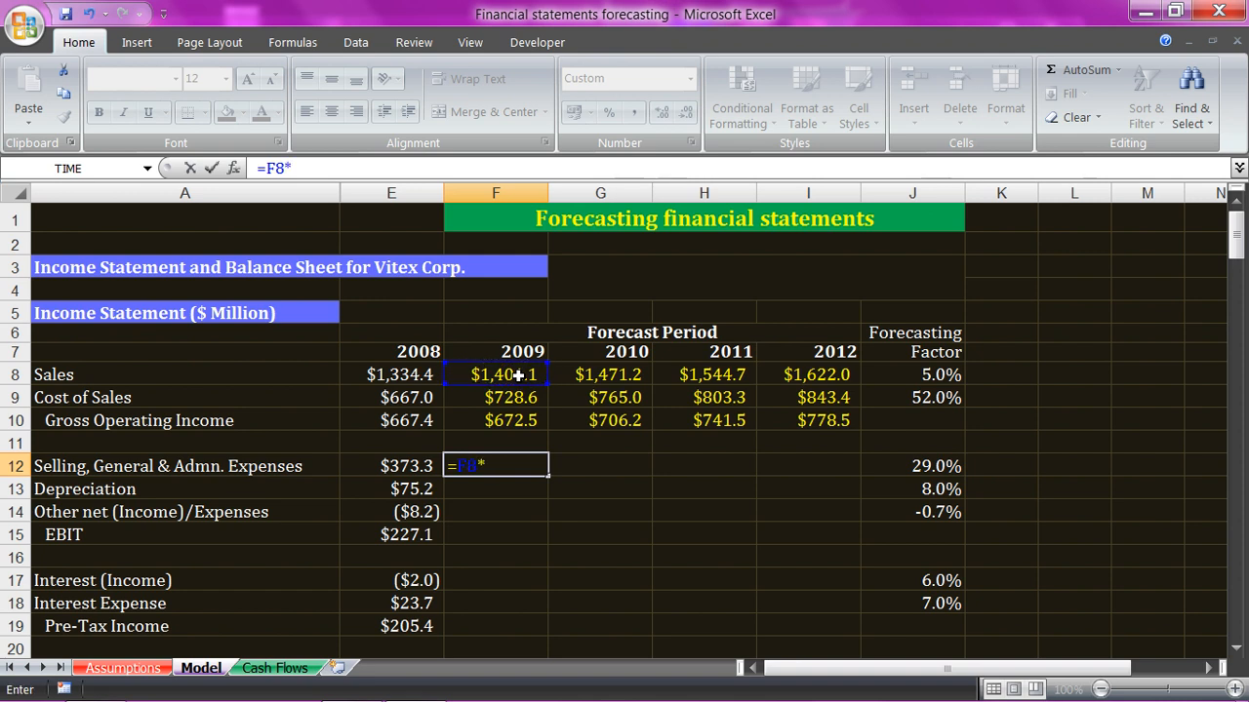
left_click(902, 466)
key("F4")
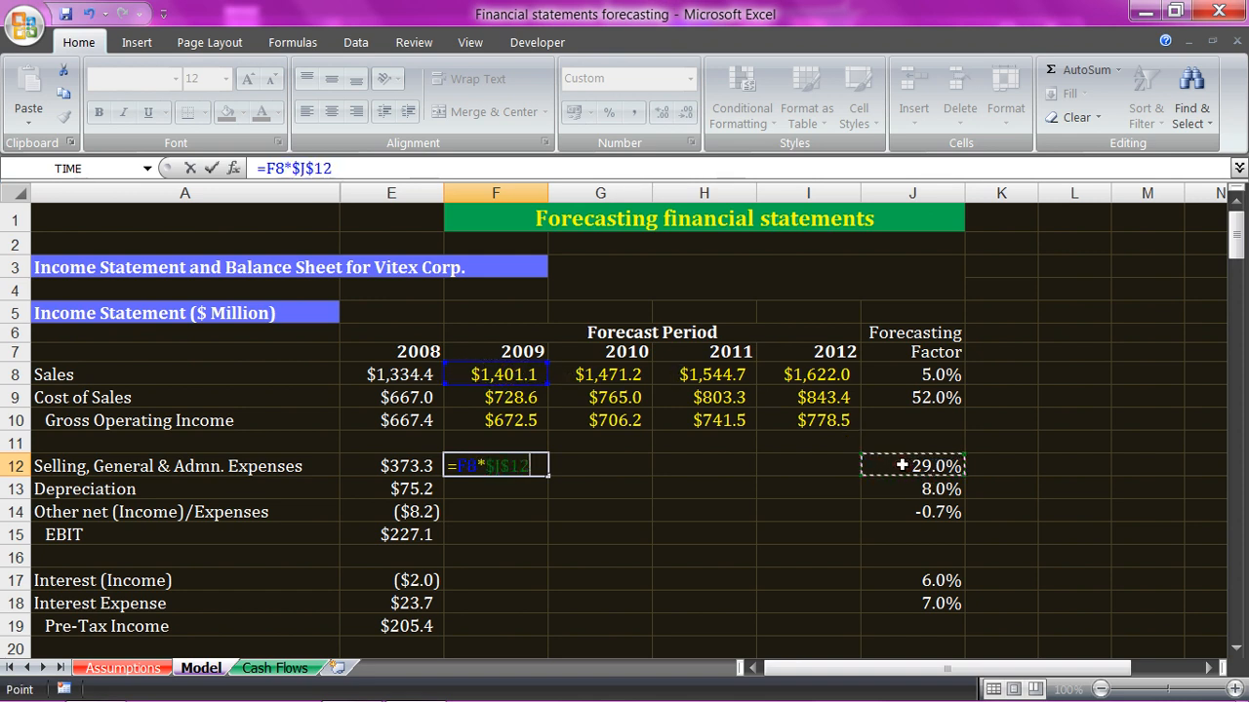
key("Return")
key("Up")
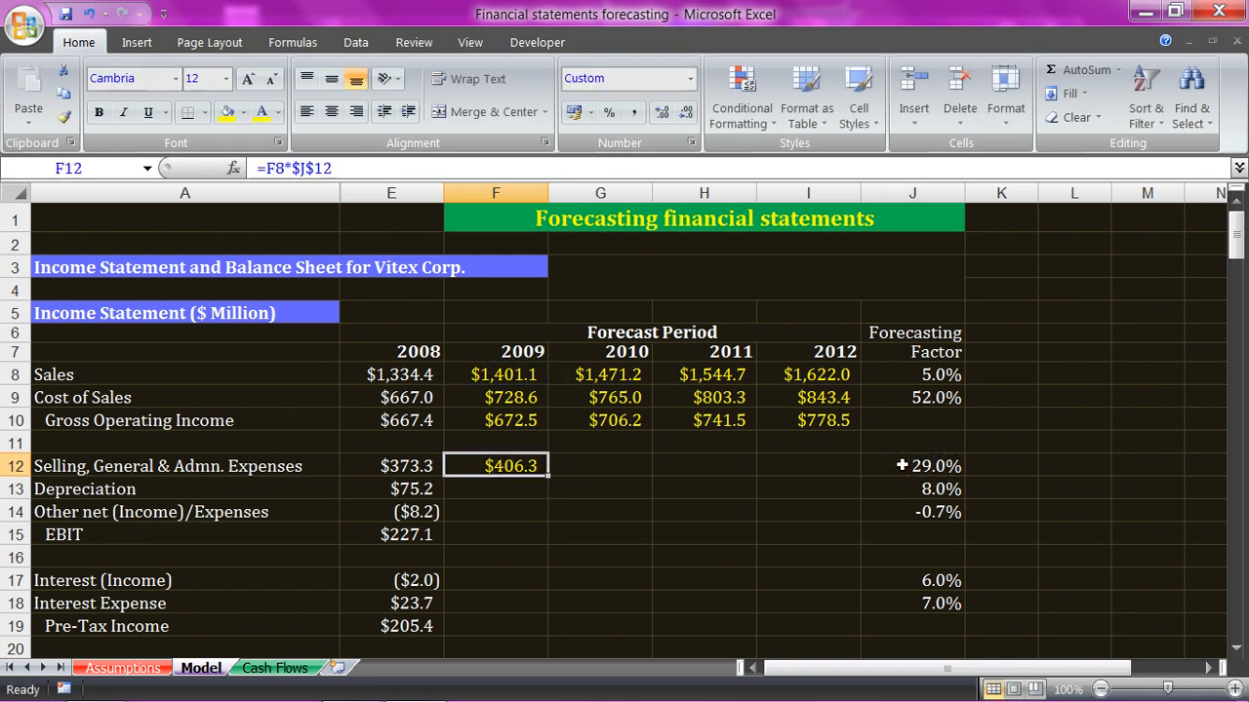
left_click_drag(550, 478, 837, 489)
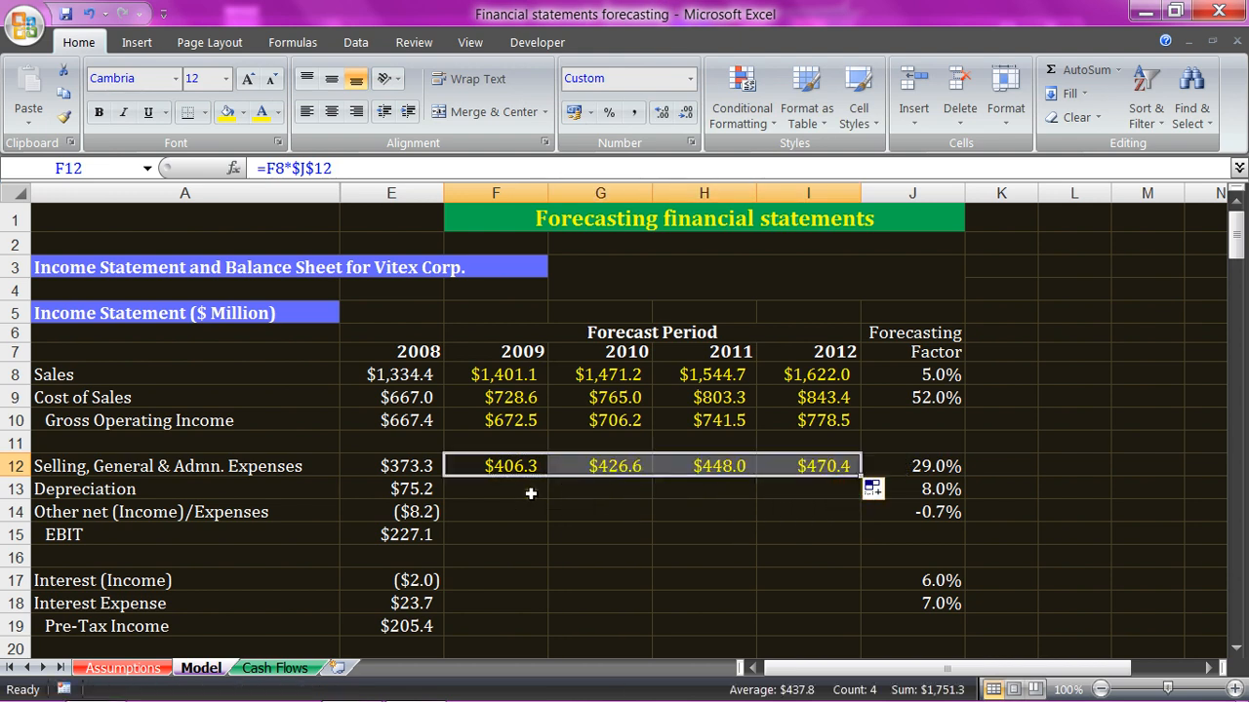
Step: Check the Depreciation assumption and the growth assumption for gross Property, Plant and Equipment on the Assumptions sheet
left_click(486, 485)
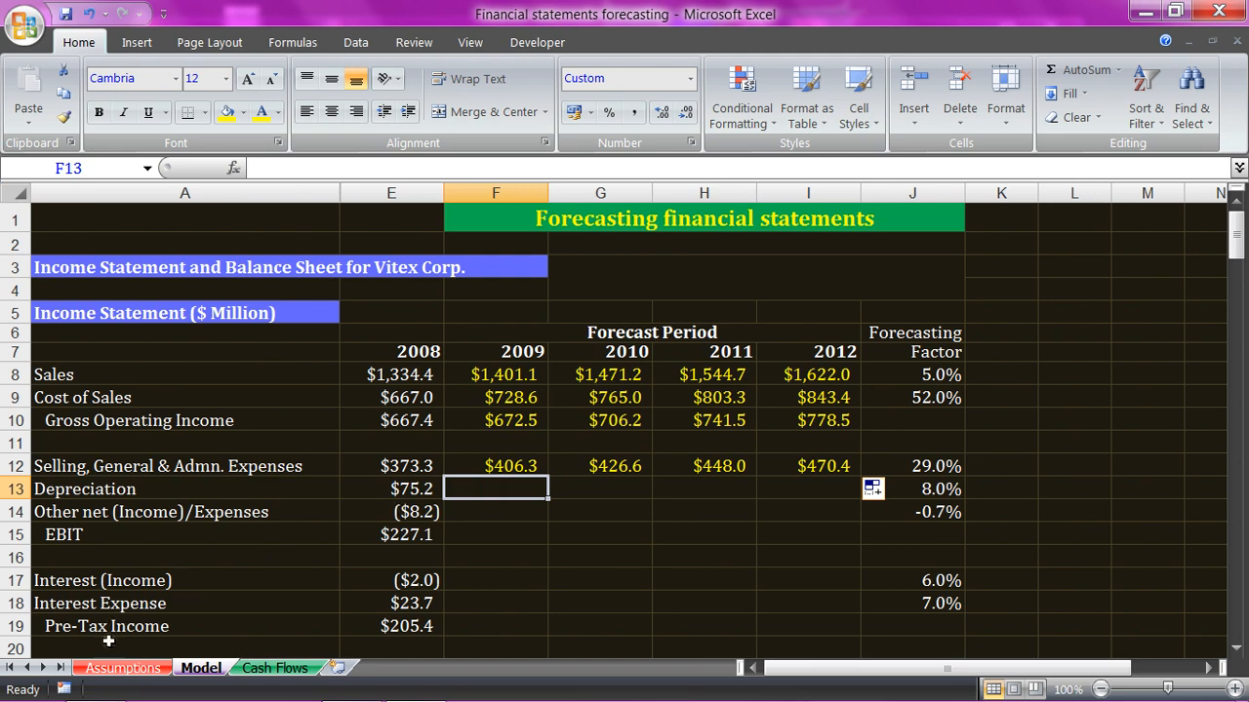
left_click(122, 668)
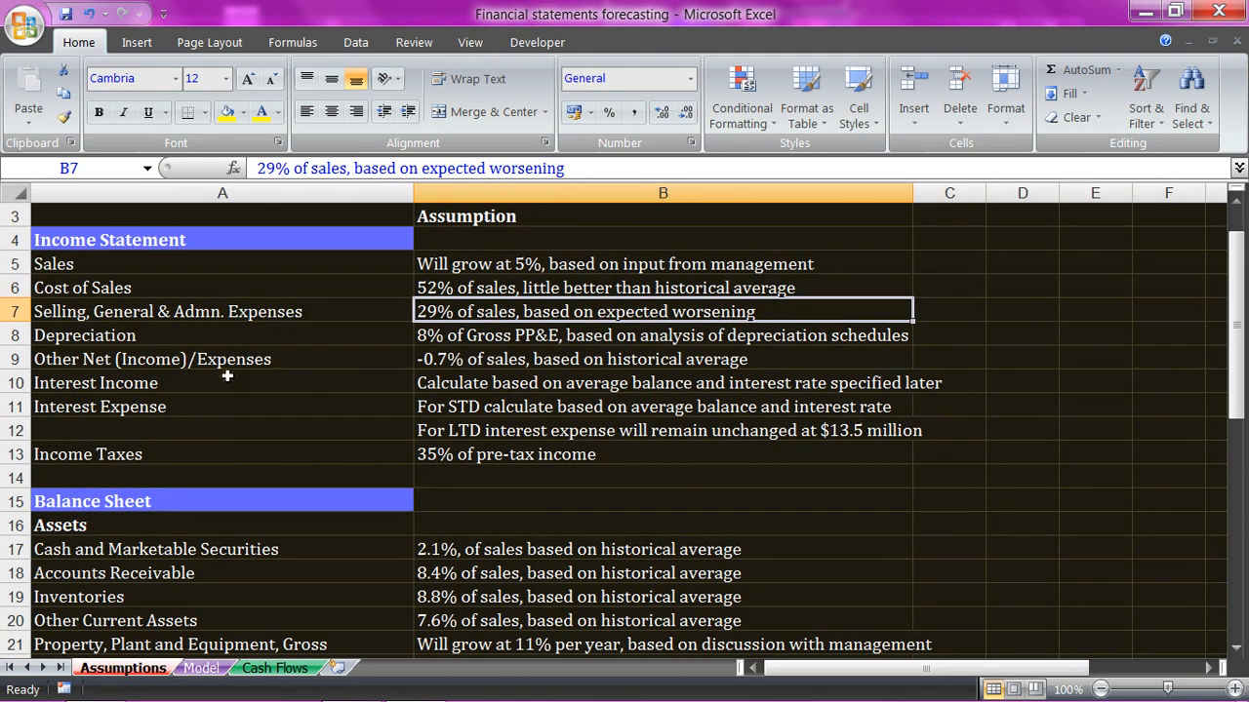
left_click(491, 334)
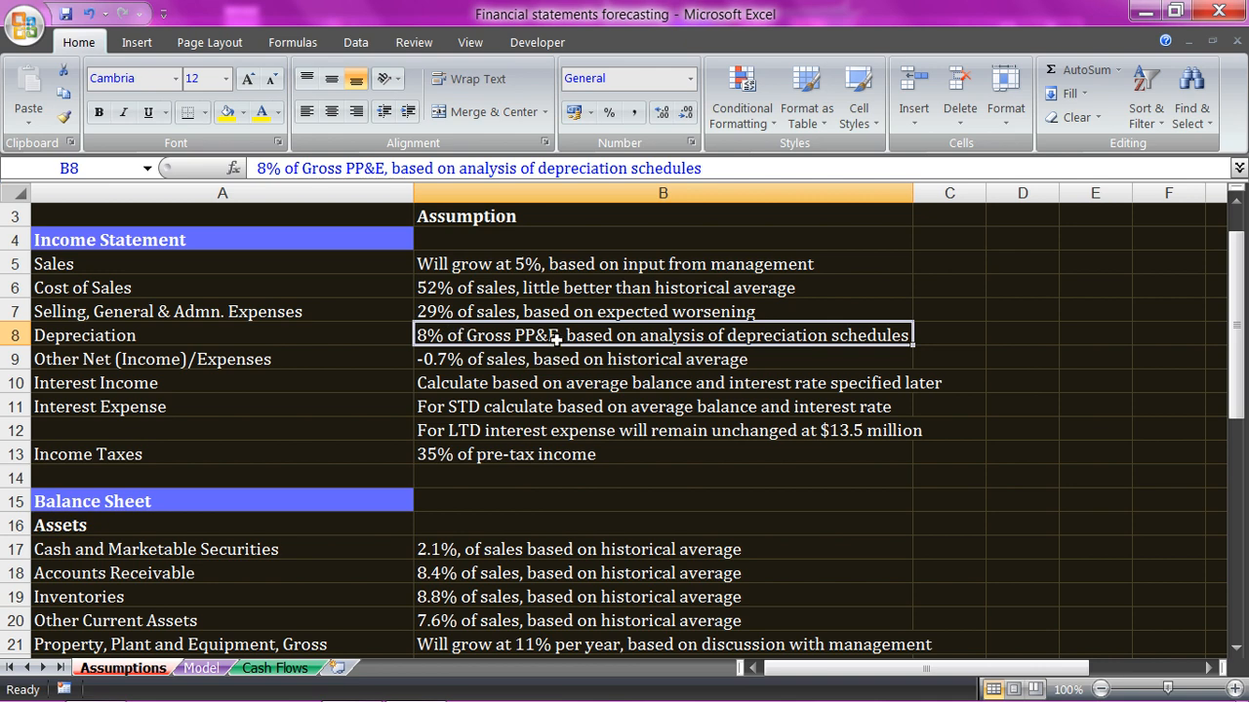
scroll(557, 338, "down", 3)
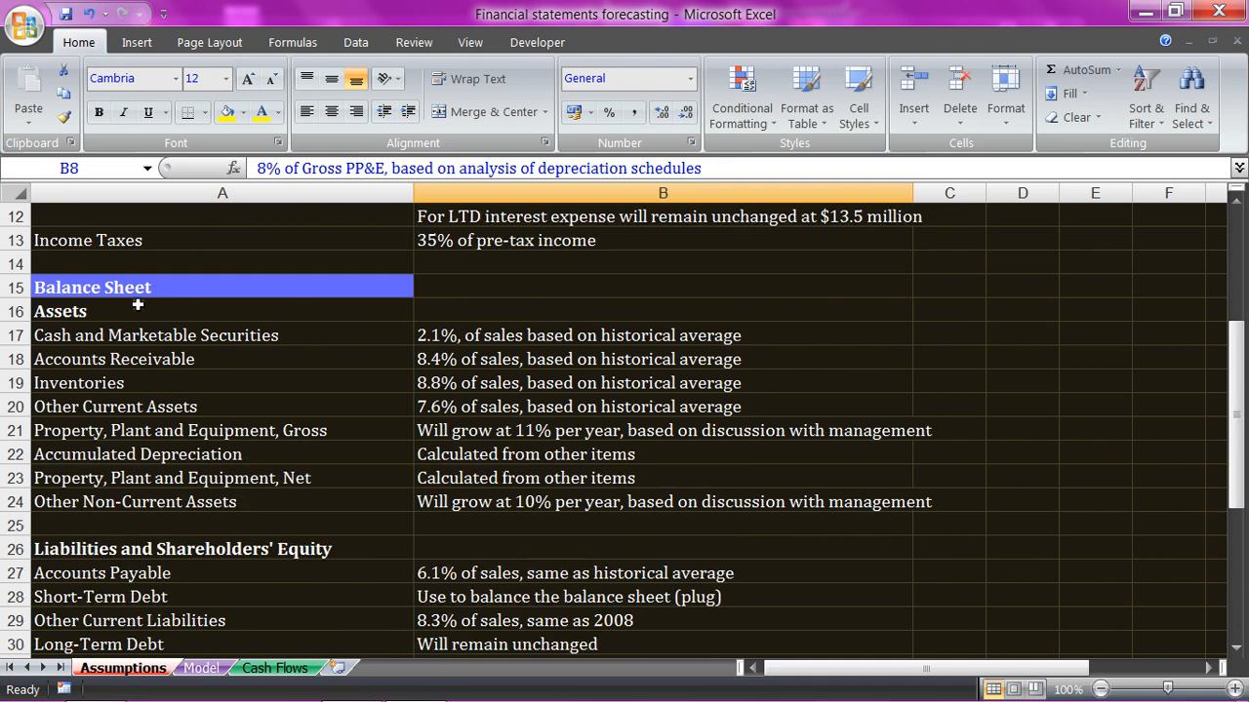
left_click(134, 435)
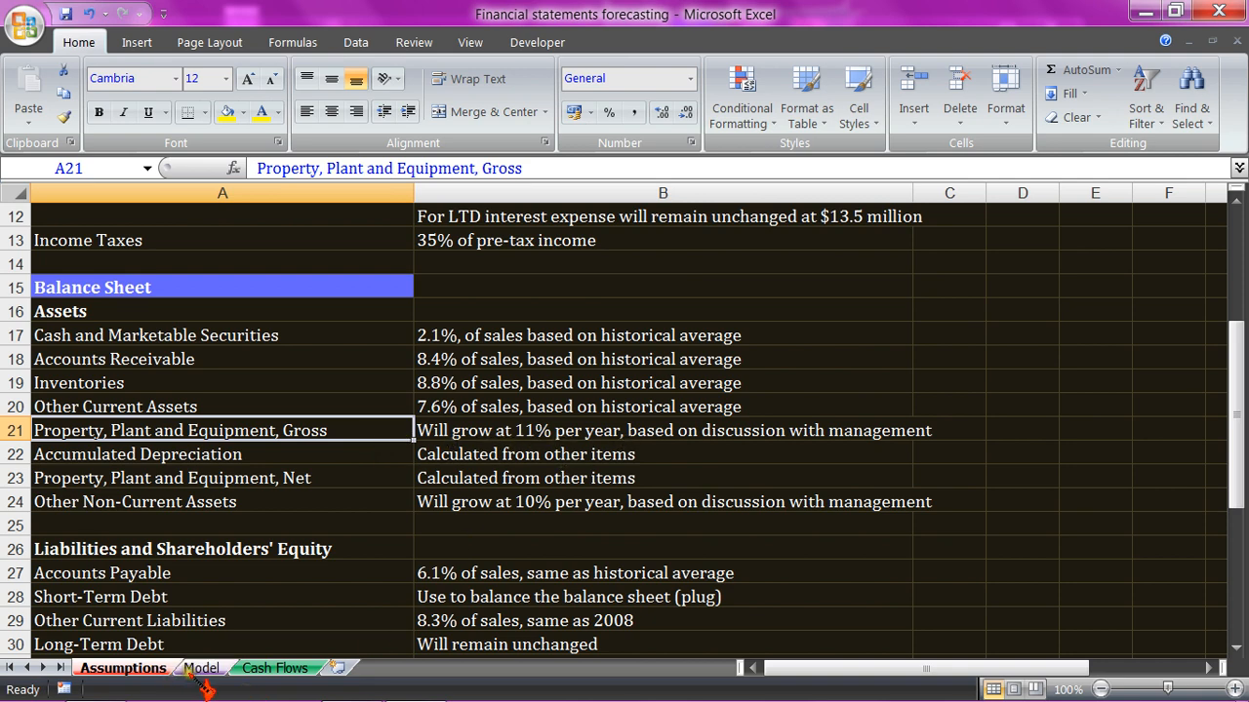
left_click(474, 439)
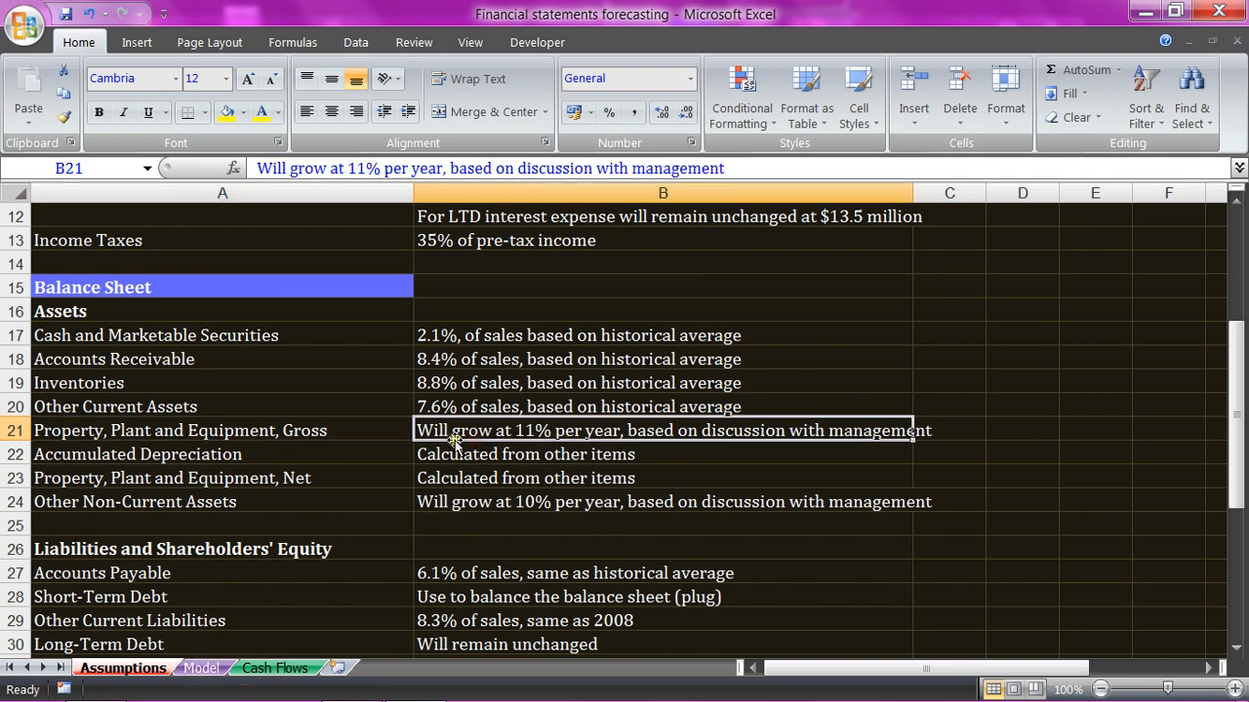
left_click(377, 436)
left_click(454, 436)
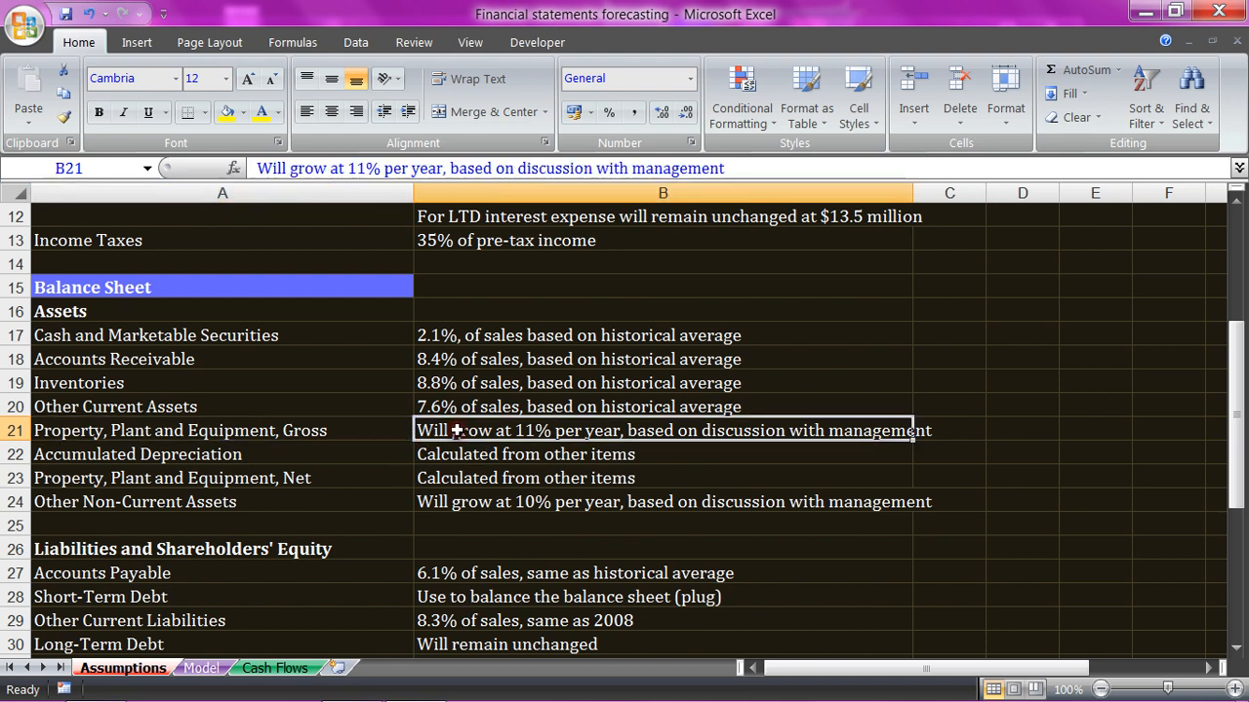
Step: Forecast 2009 gross Property, Plant and Equipment in F35 of the Model sheet with =E35*(1+$J$35)
left_click(201, 668)
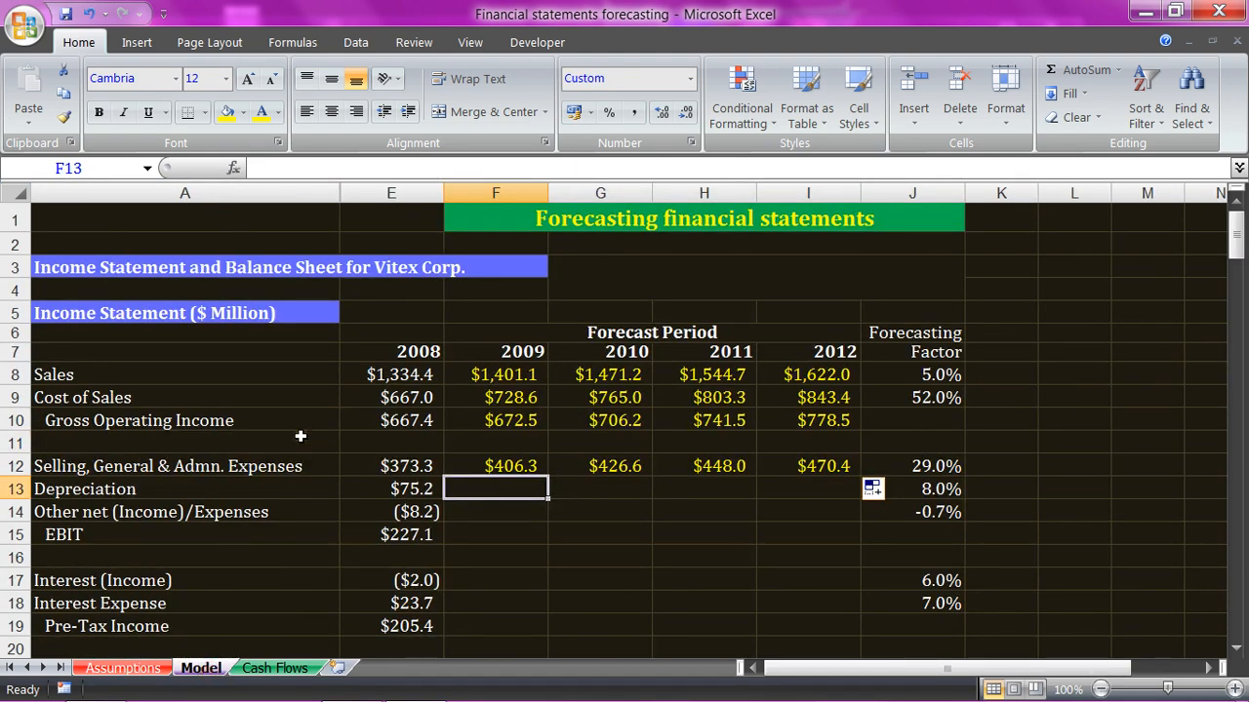
scroll(293, 434, "down", 2)
scroll(301, 436, "down", 6)
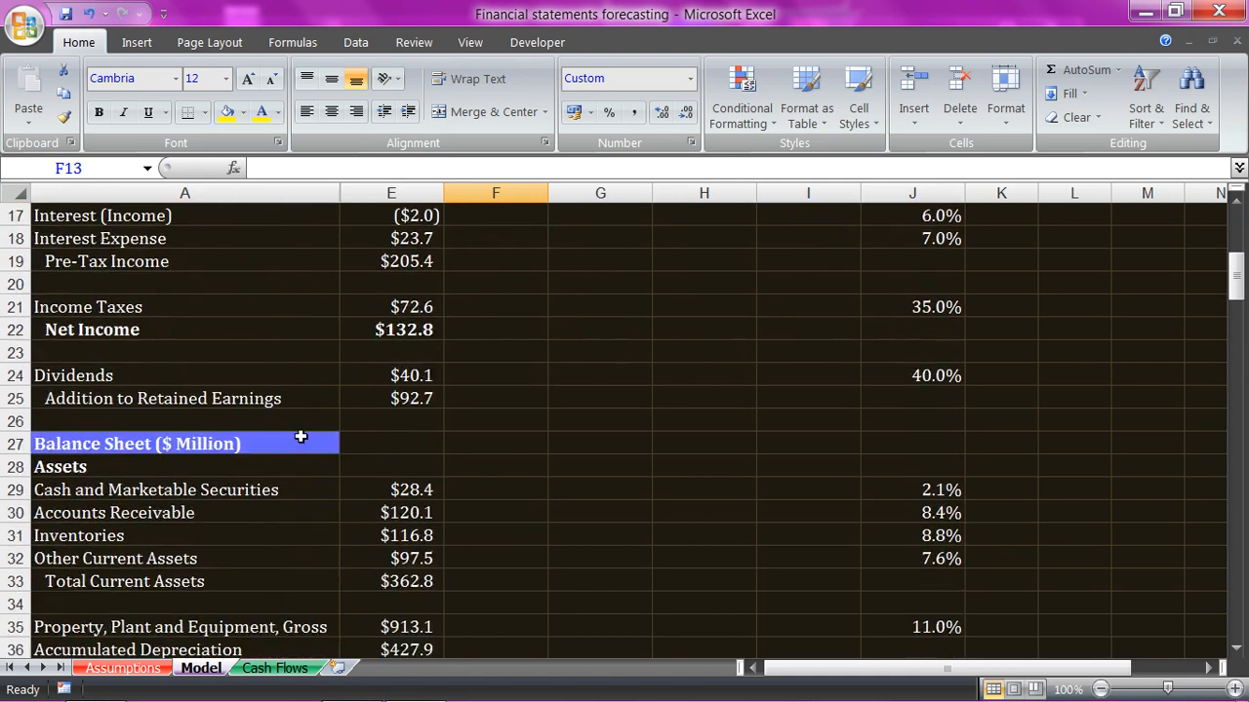
scroll(301, 436, "down", 1)
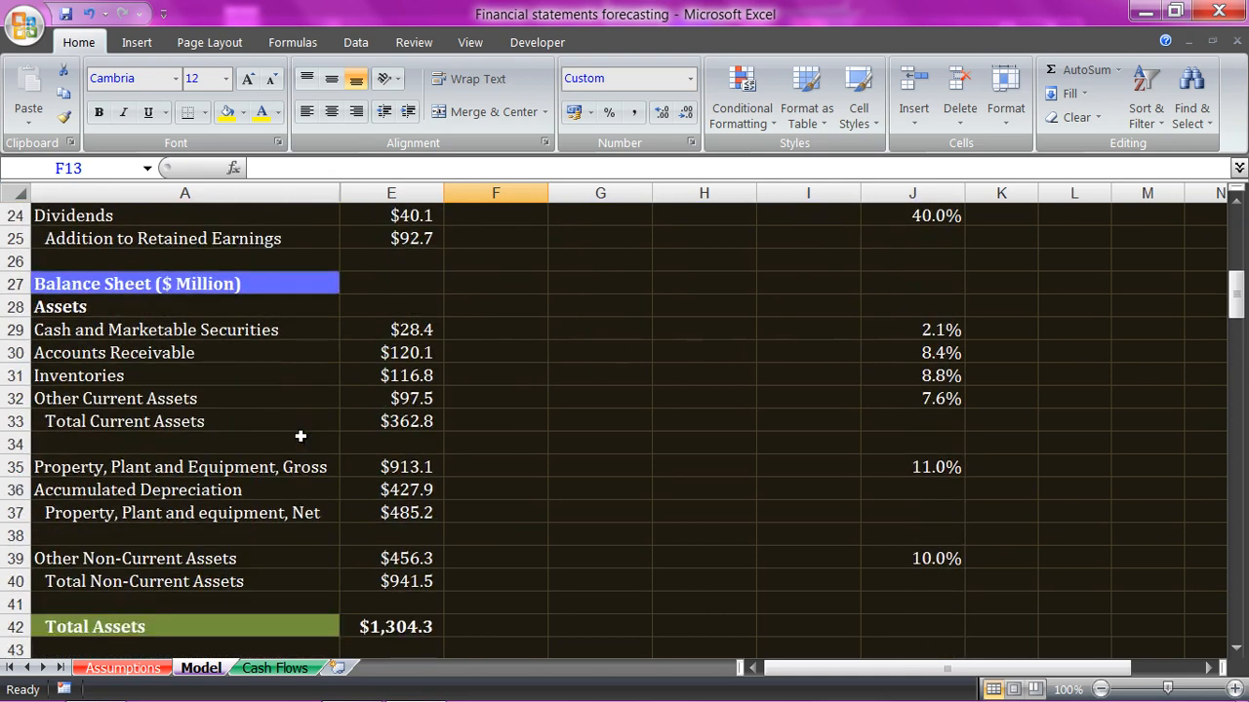
left_click(421, 468)
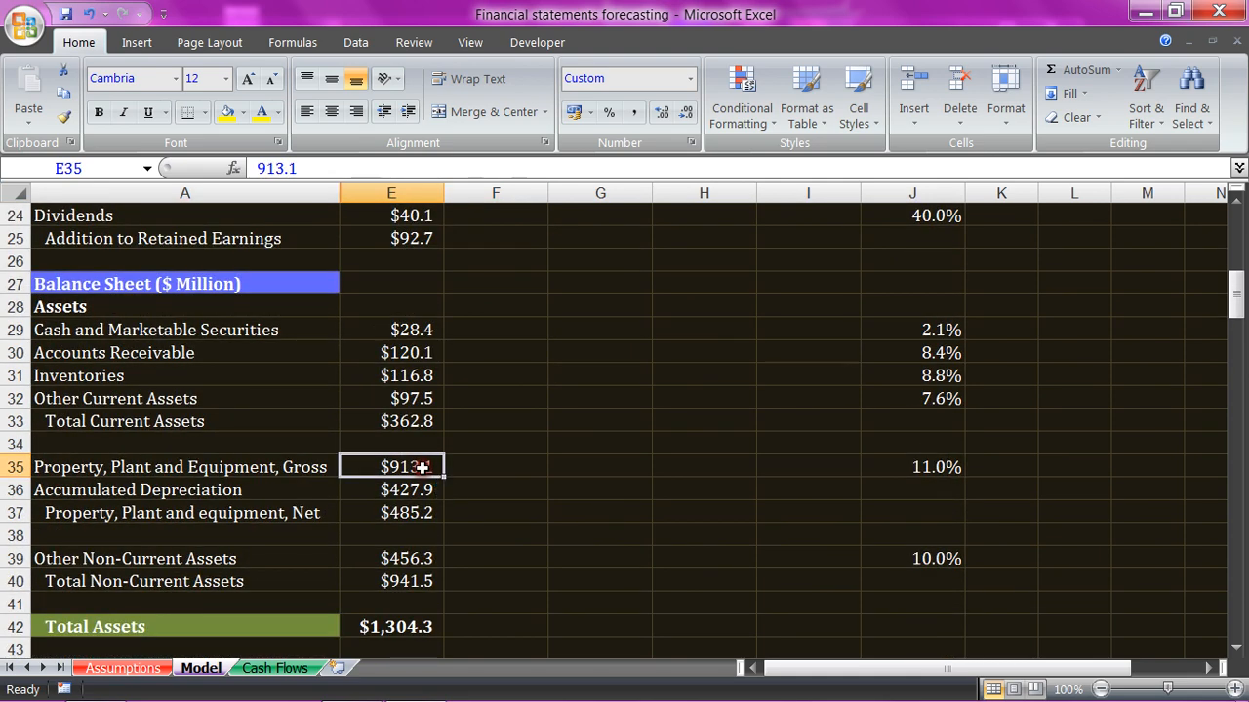
left_click(923, 467)
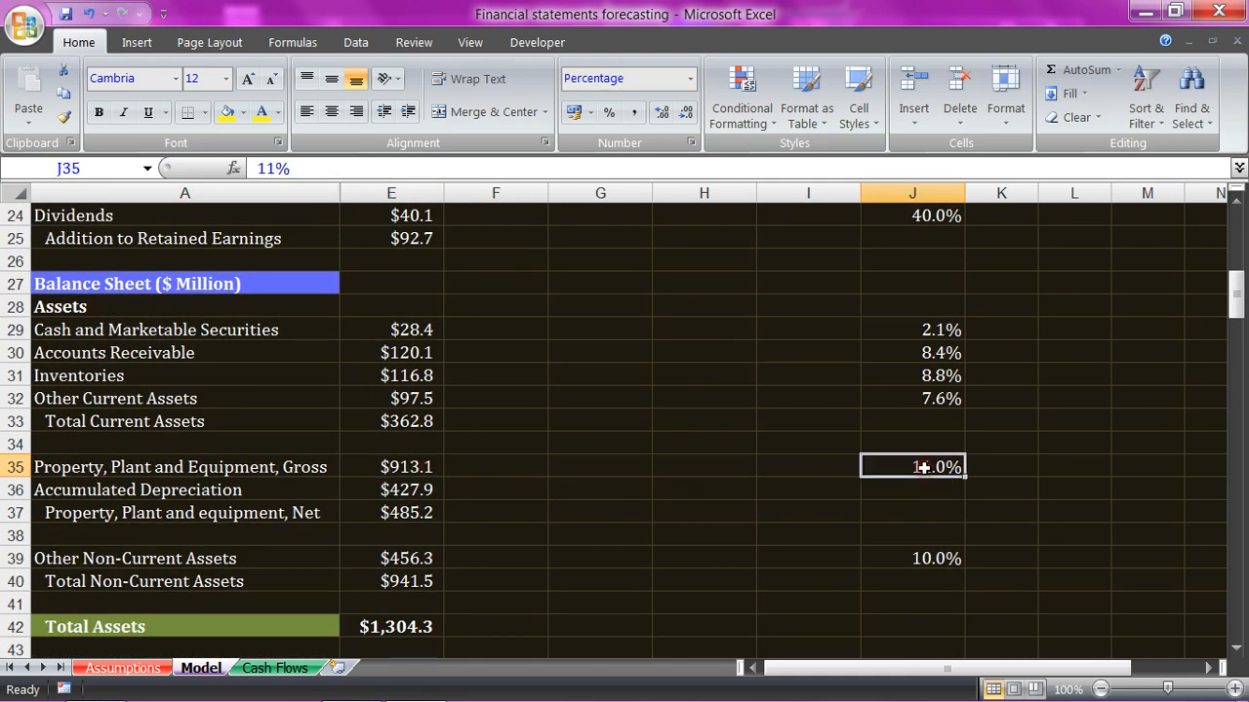
left_click(508, 466)
type("=")
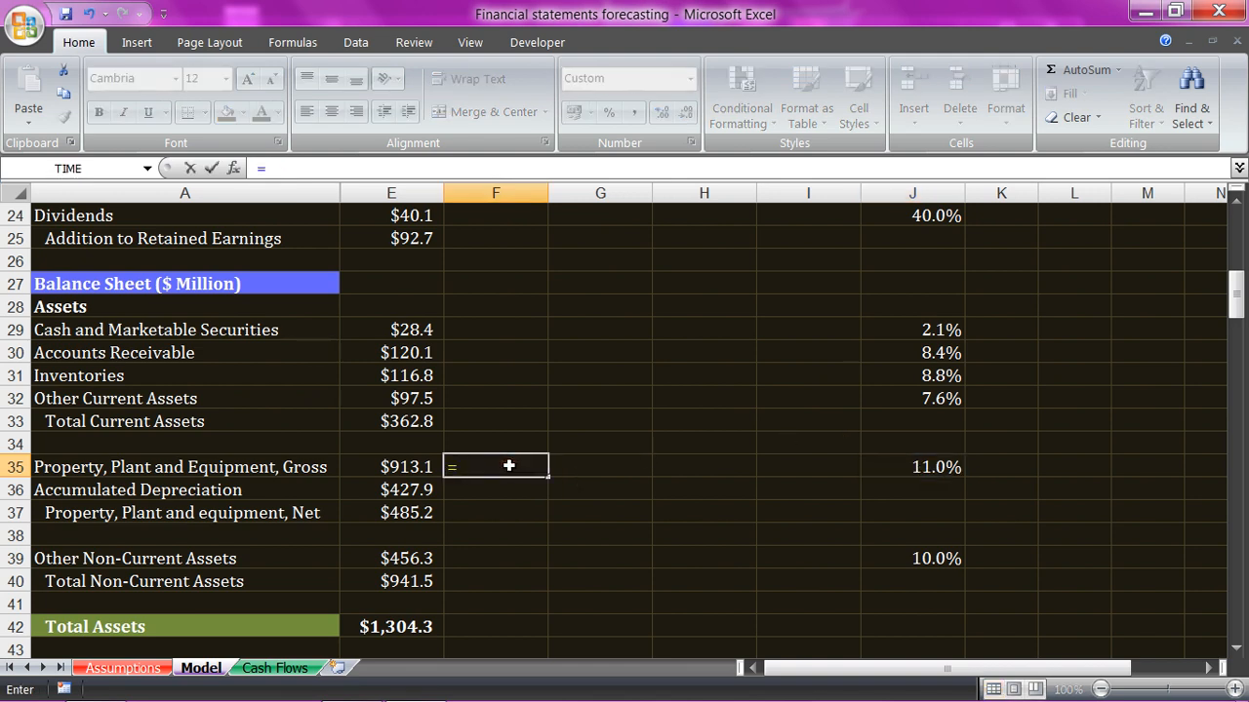
left_click(400, 469)
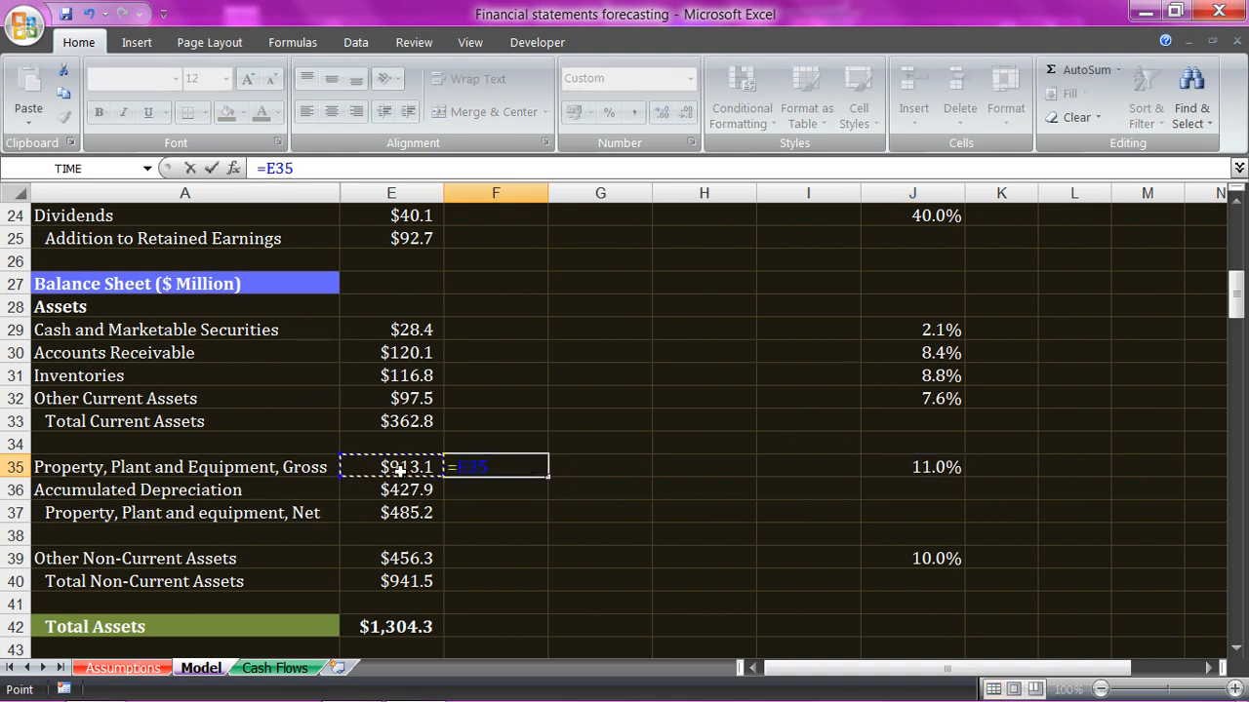
type("*")
left_click(920, 461)
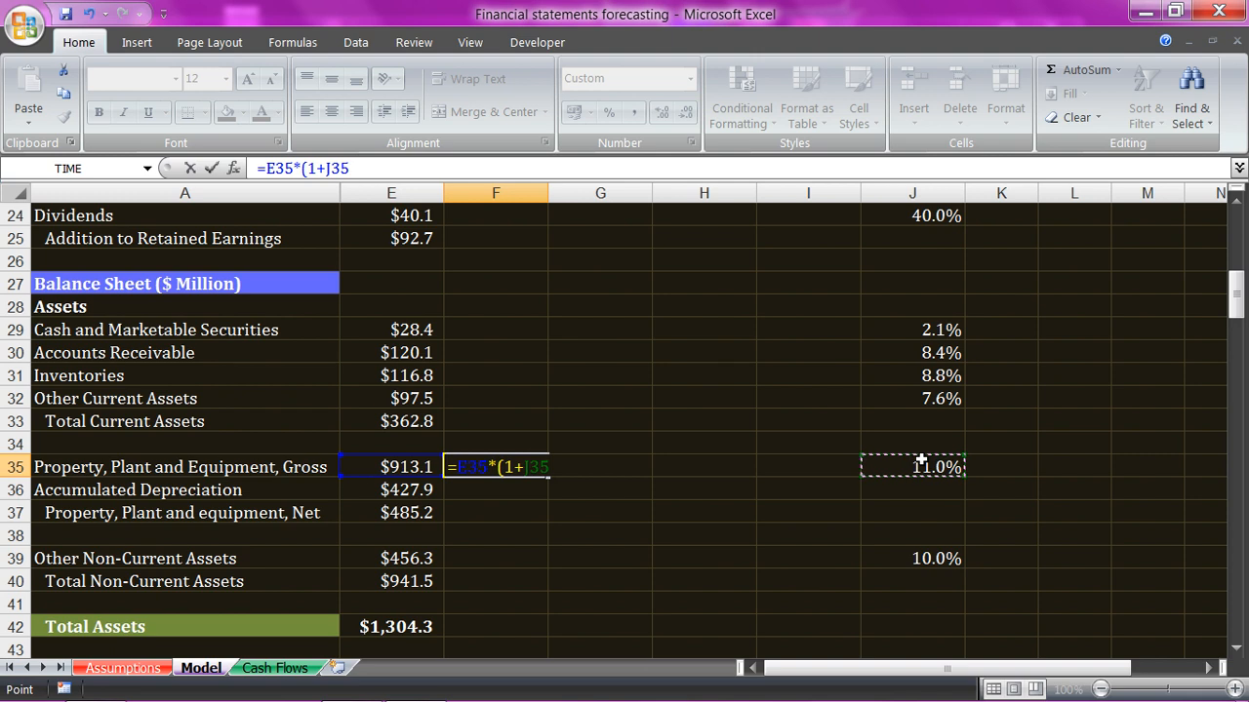
key("F4")
type(")")
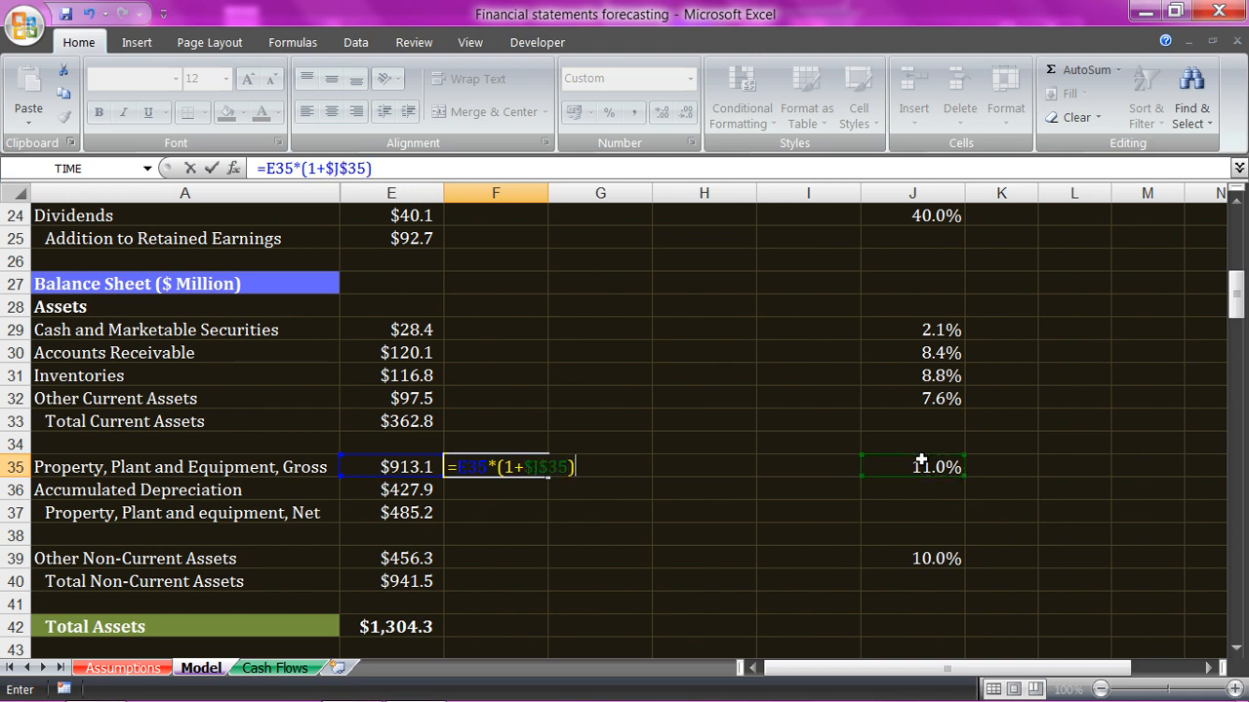
key("Return")
key("Up")
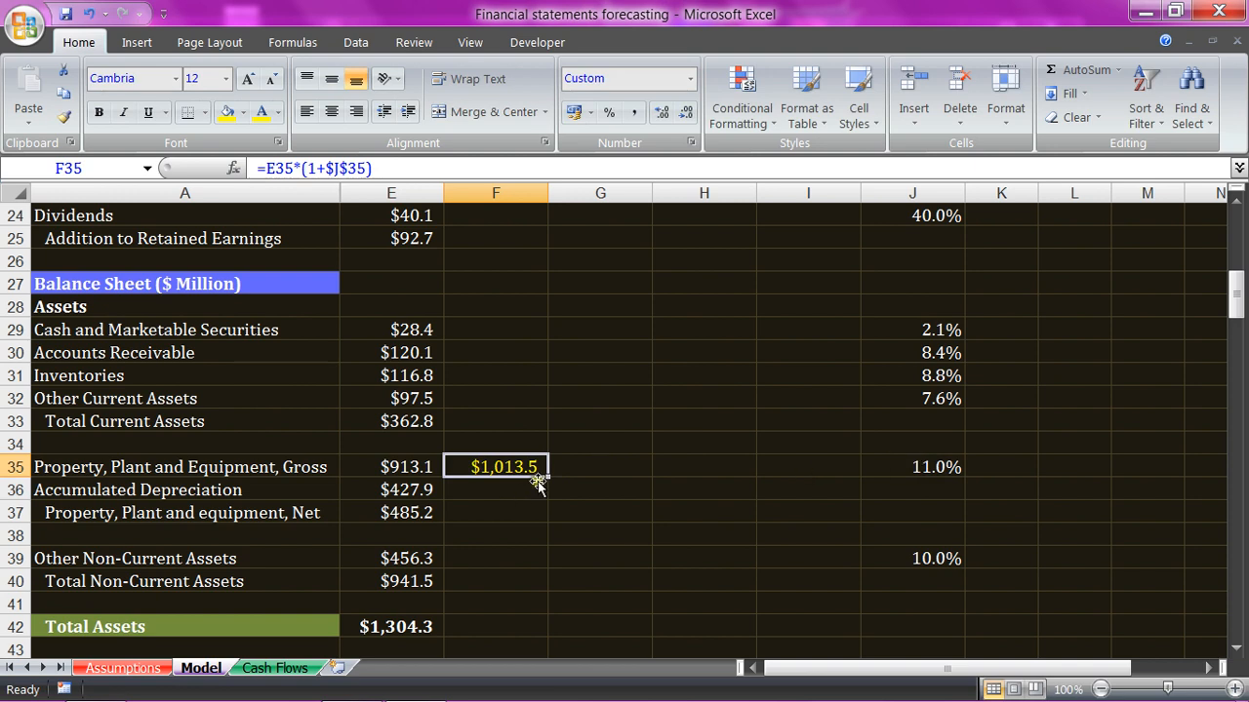
Step: Fill the gross Property, Plant and Equipment formula from F35 across through 2012
left_click_drag(539, 480, 763, 500)
left_click_drag(848, 489, 844, 488)
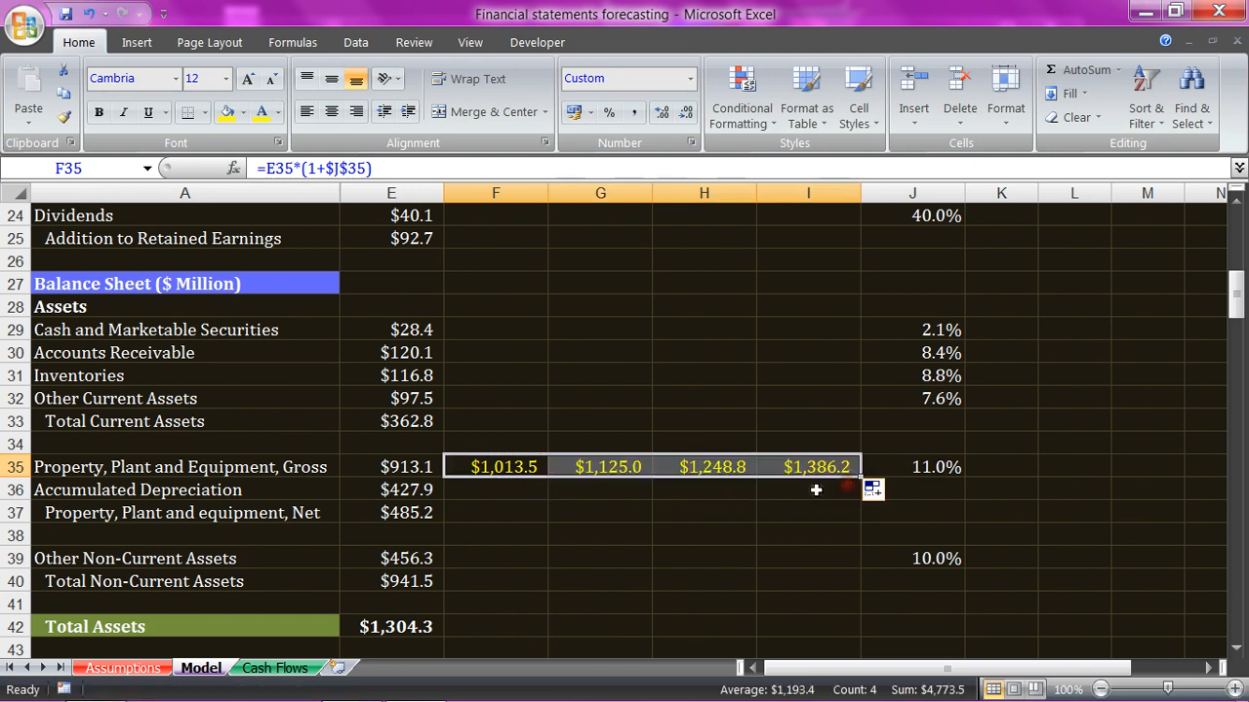
left_click(683, 536)
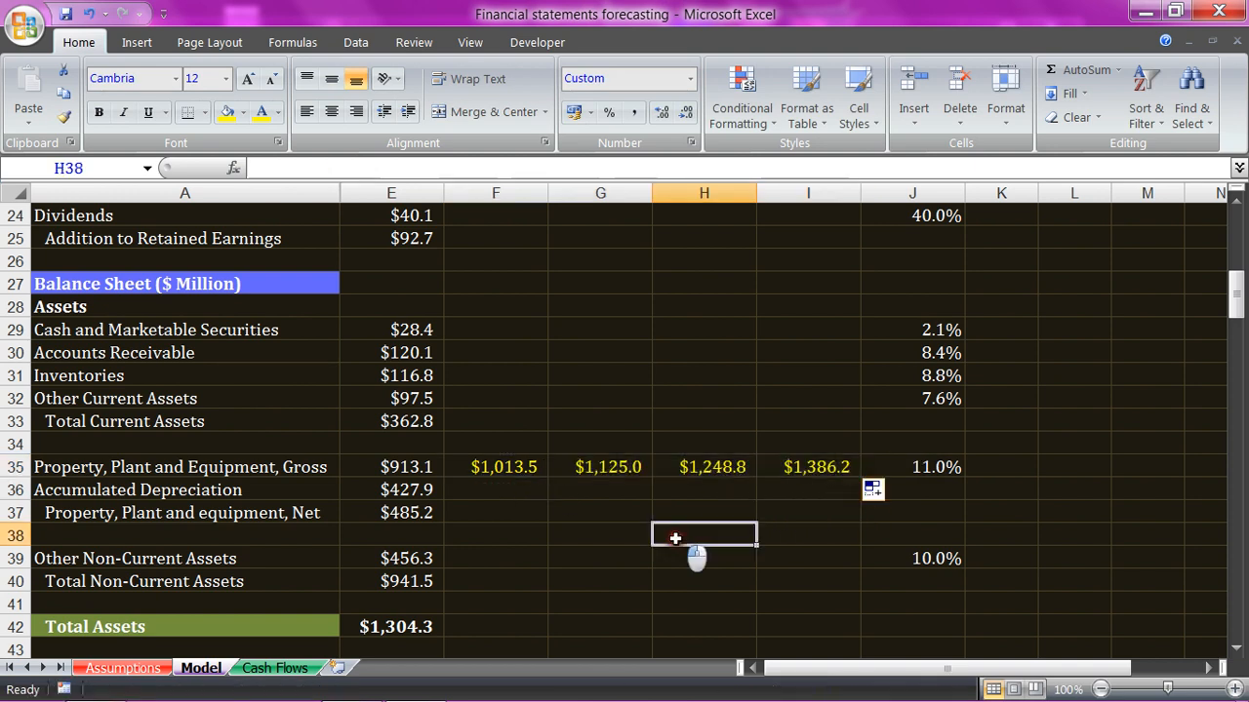
Step: Recheck the Depreciation assumption on the Assumptions sheet and the 2009 gross Property, Plant and Equipment forecast on the Model sheet
left_click(137, 668)
scroll(288, 439, "up", 2)
scroll(283, 454, "up", 2)
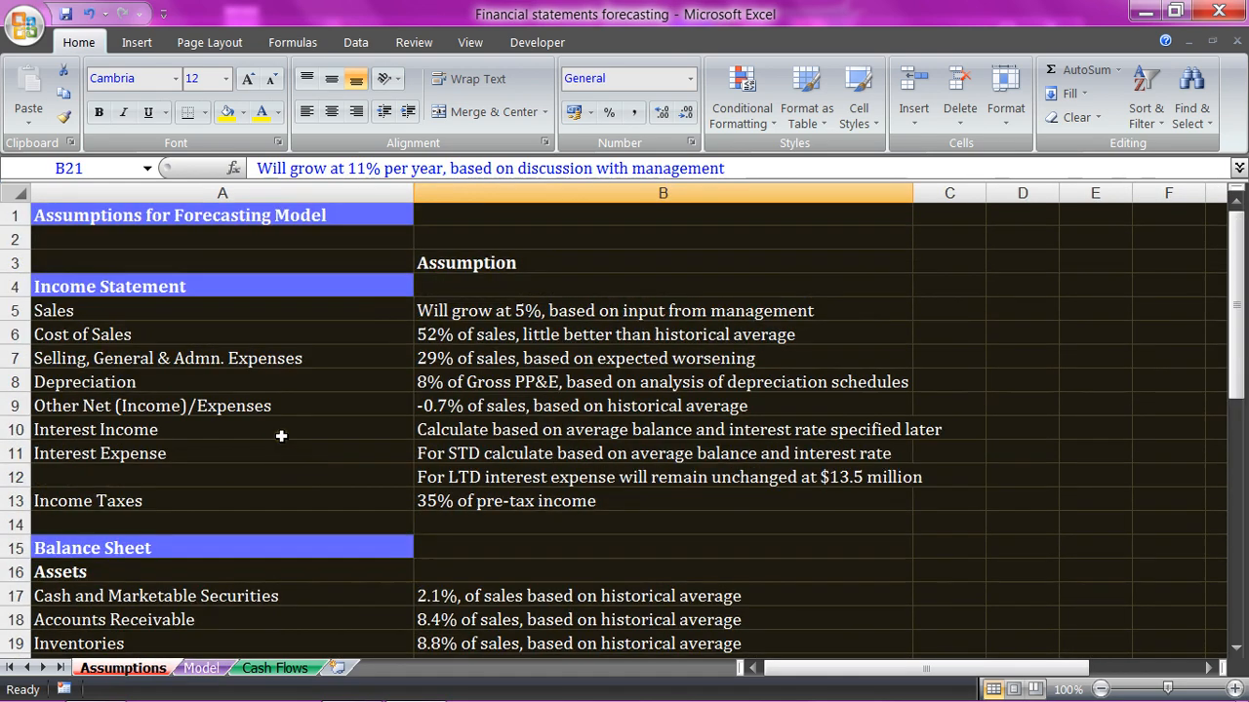
left_click(508, 378)
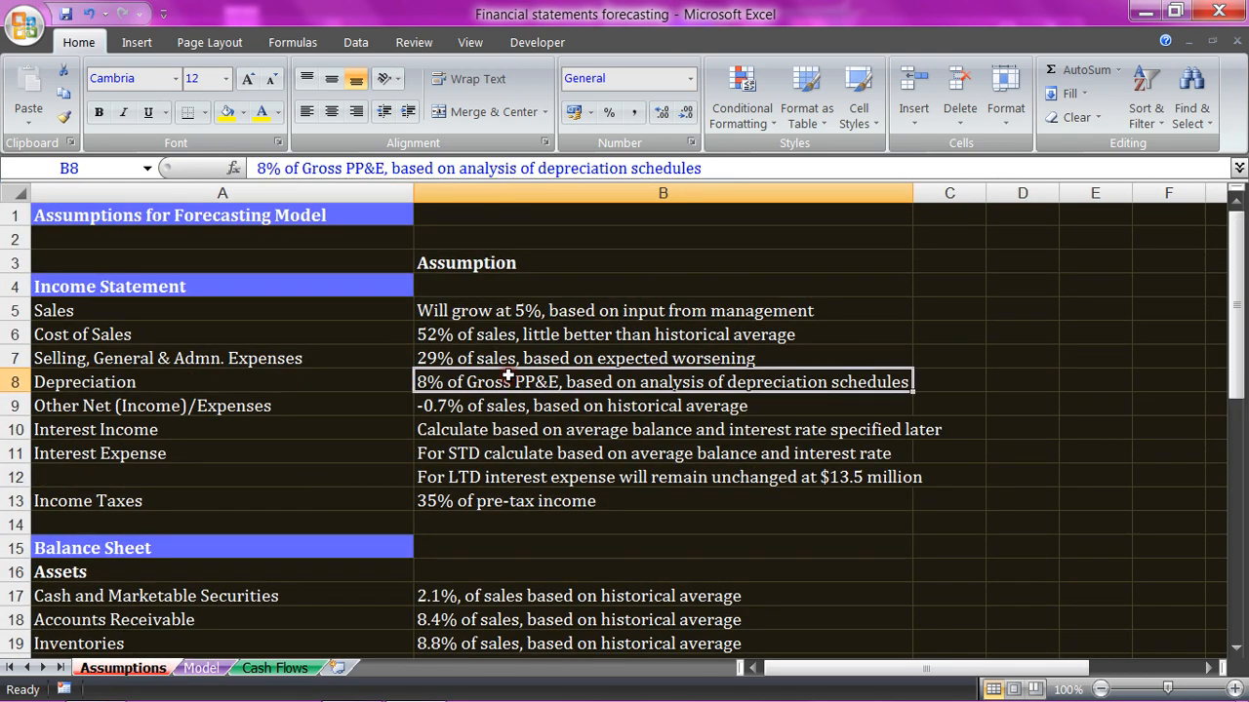
left_click(201, 669)
scroll(602, 577, "up", 4)
scroll(615, 580, "down", 3)
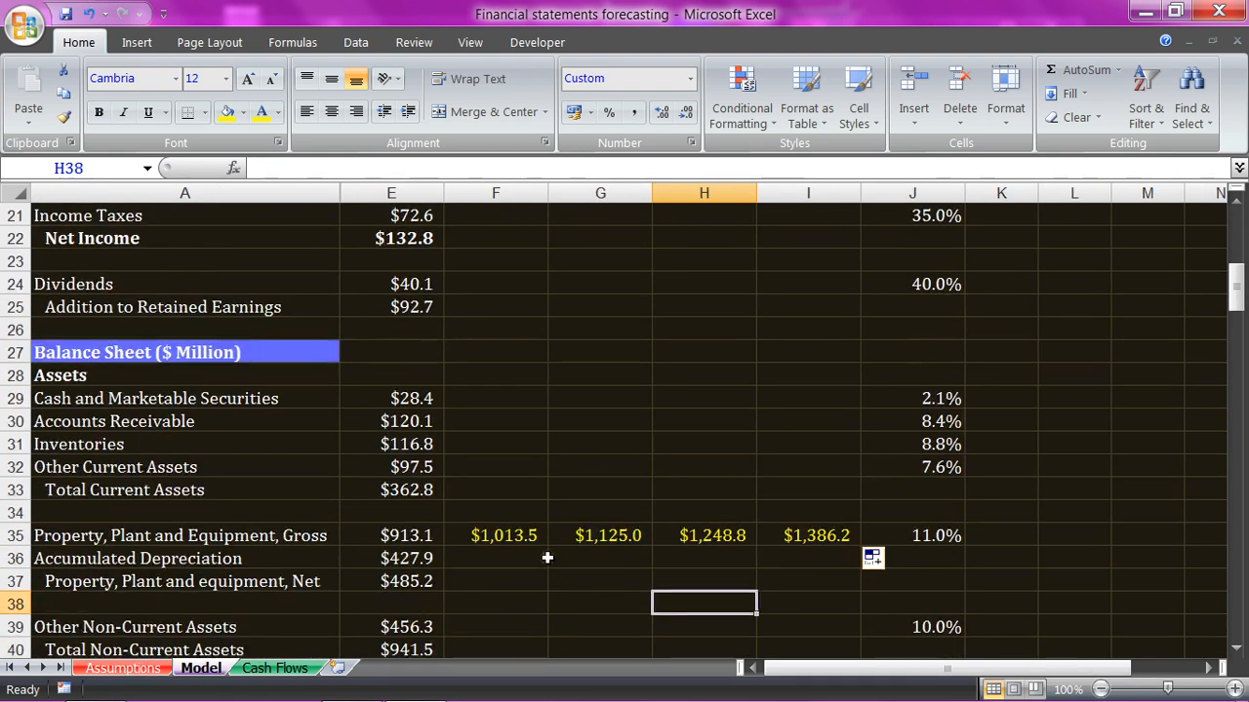
left_click(528, 536)
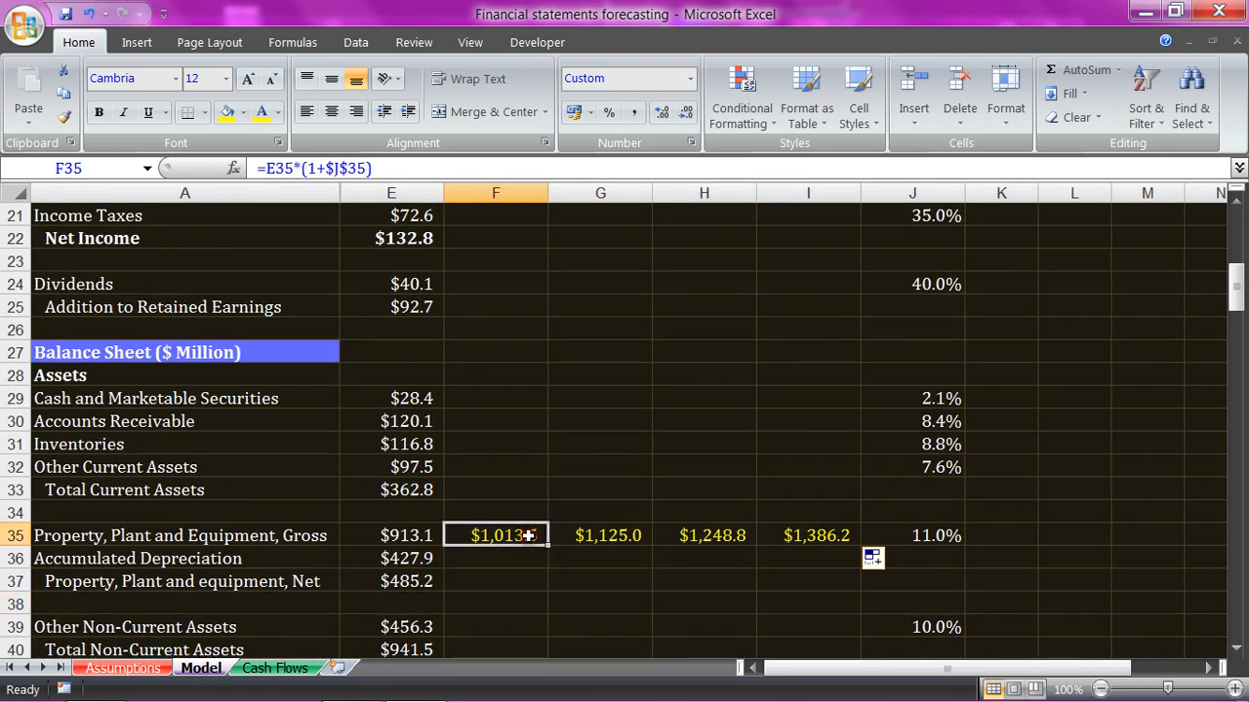
Step: Forecast 2009 Depreciation in F13 of the Model sheet with =F35*$J$13 and fill the formula across through 2012
scroll(525, 529, "up", 5)
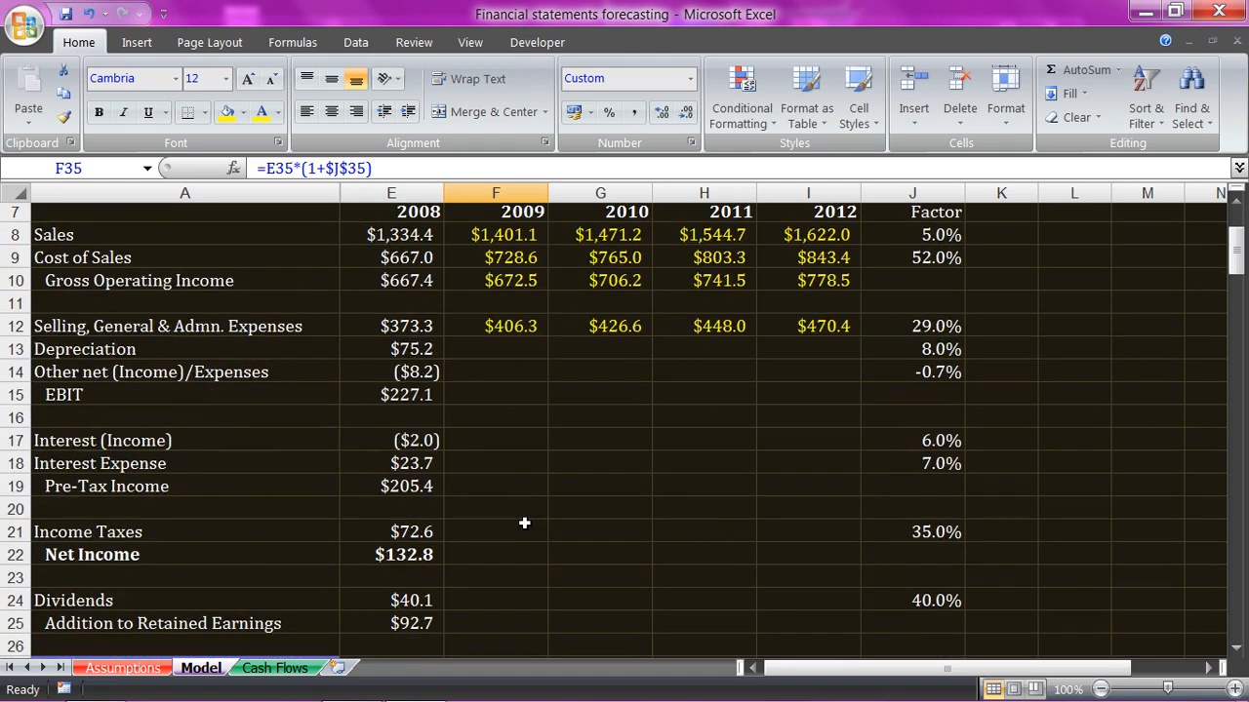
left_click(495, 351)
type("=")
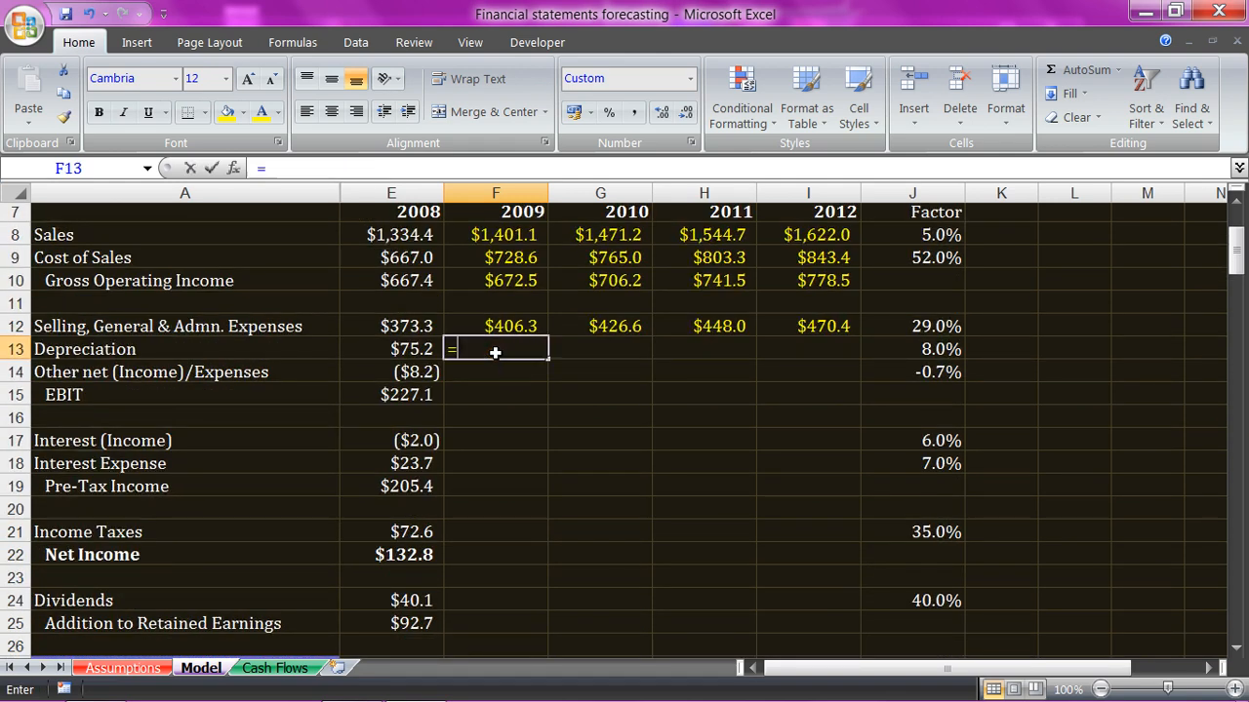
scroll(495, 352, "down", 4)
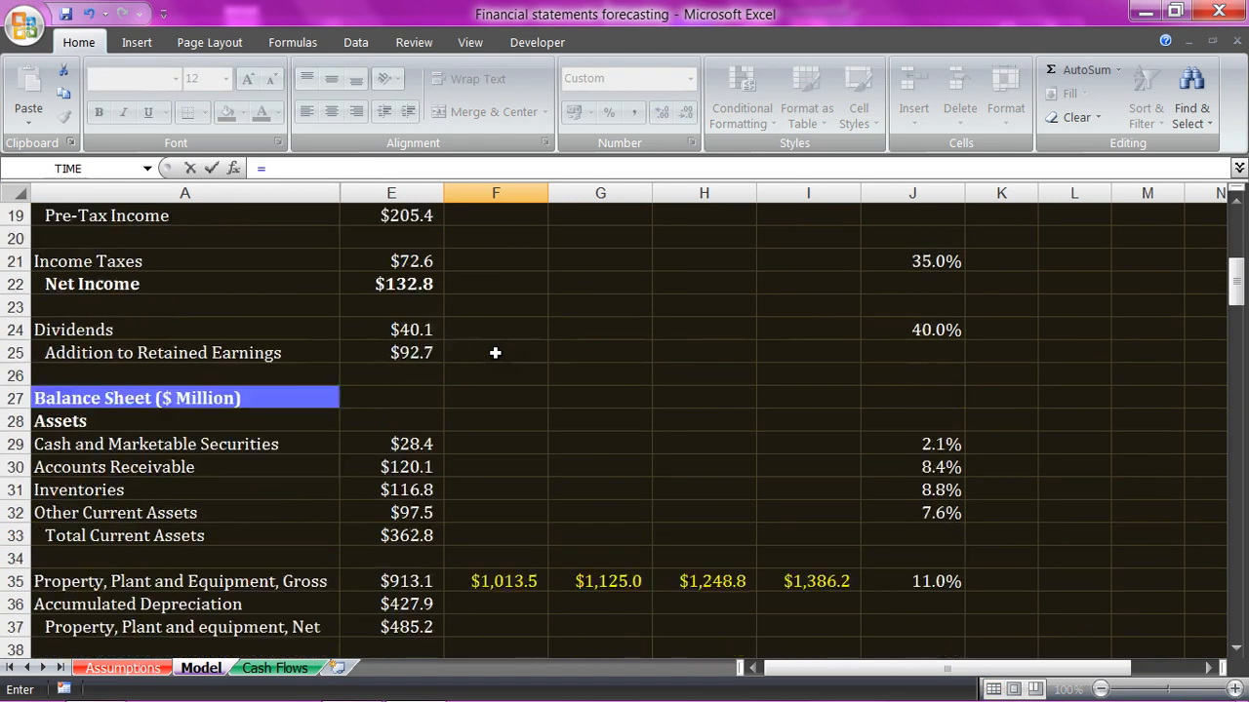
left_click(501, 580)
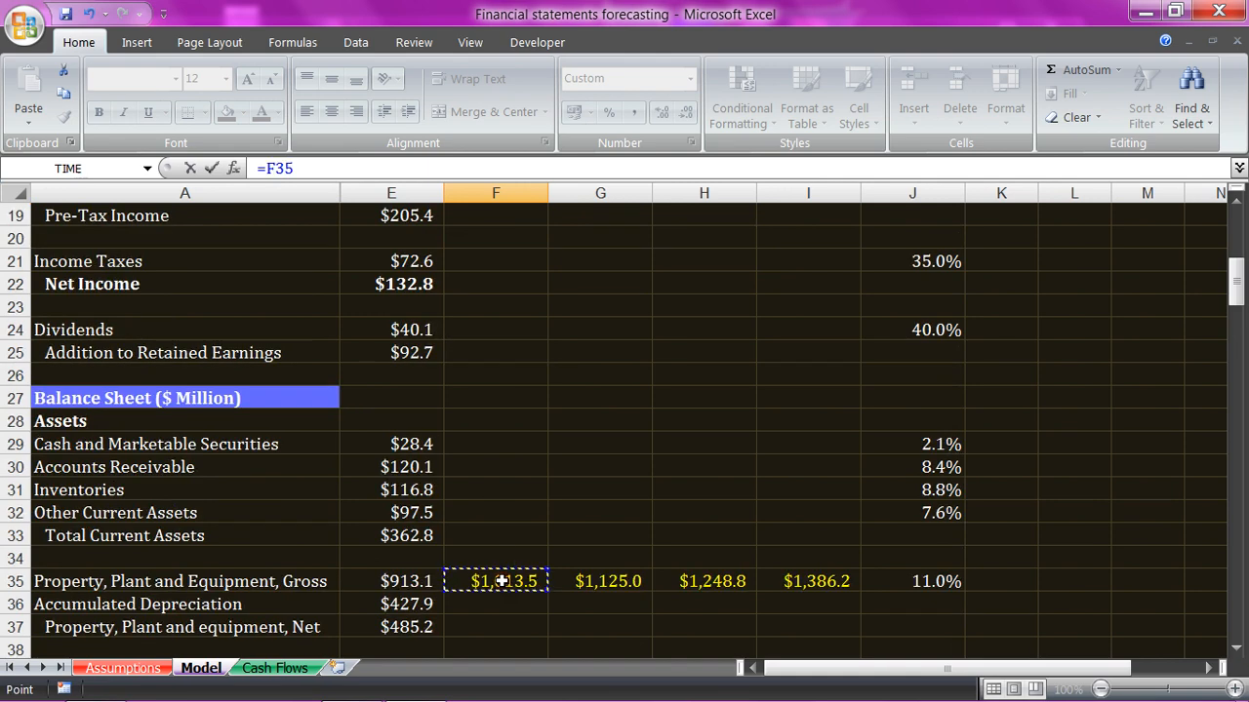
type("*")
scroll(599, 604, "up", 5)
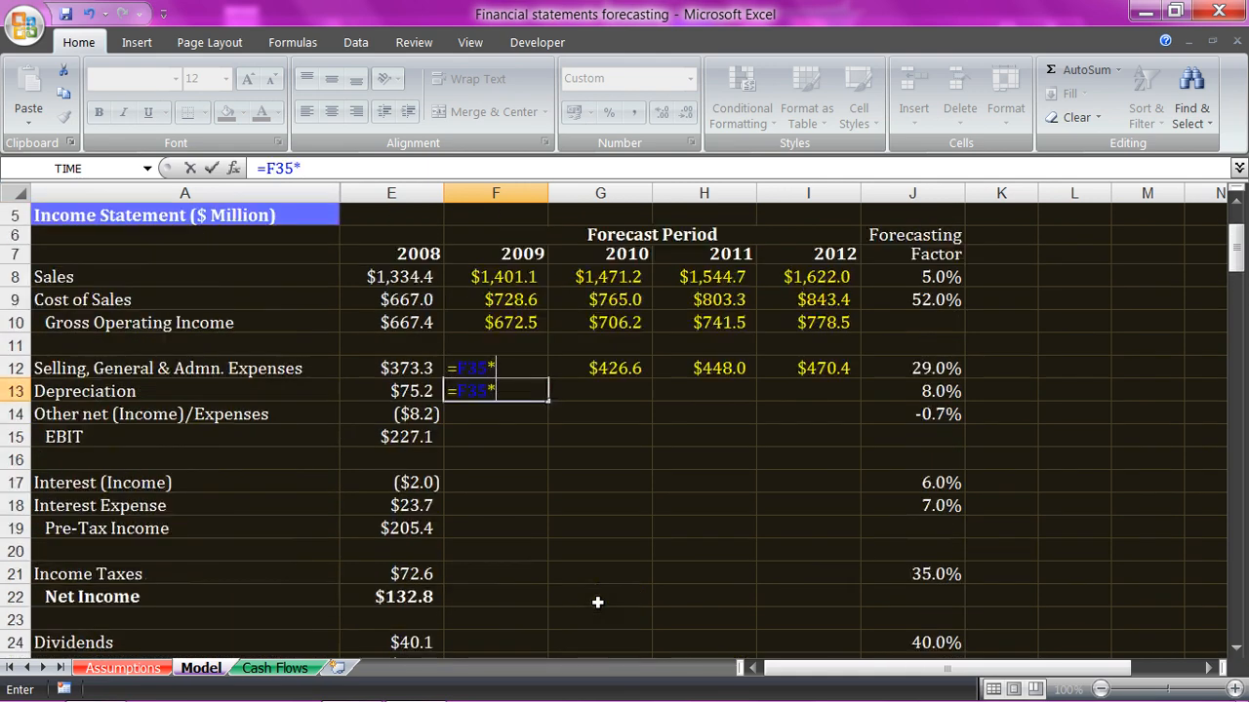
left_click(915, 415)
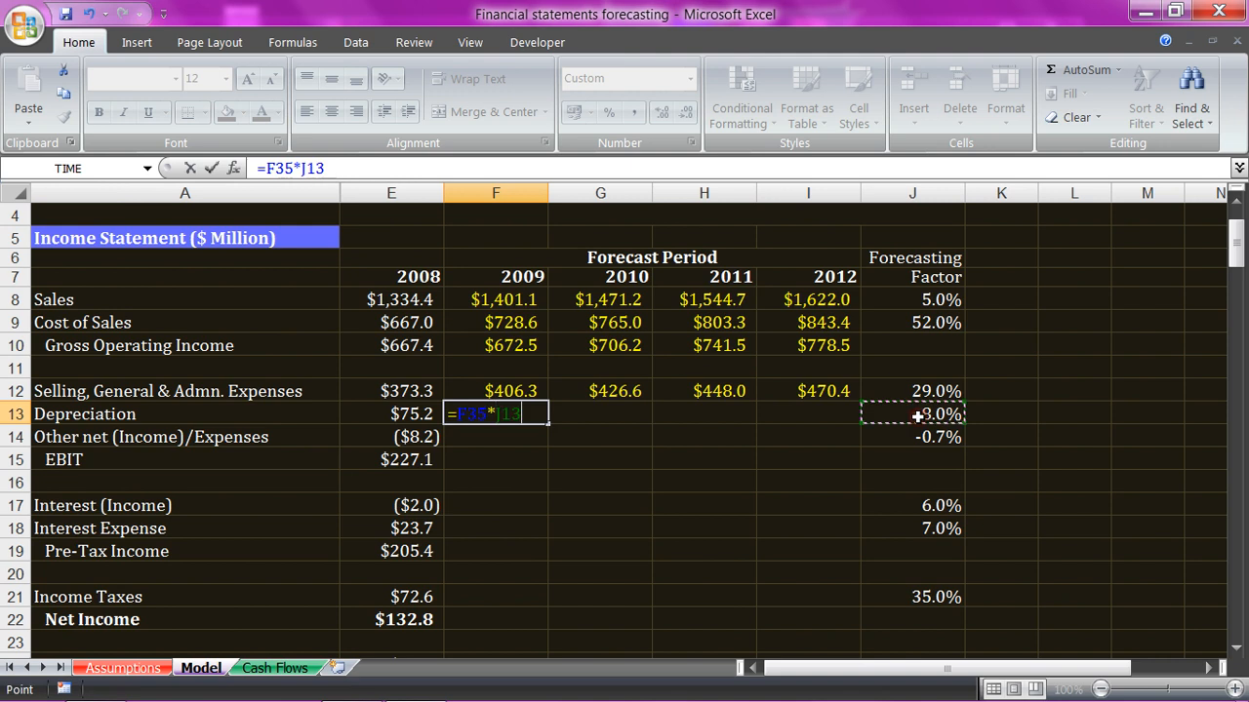
key("F4")
key("Return")
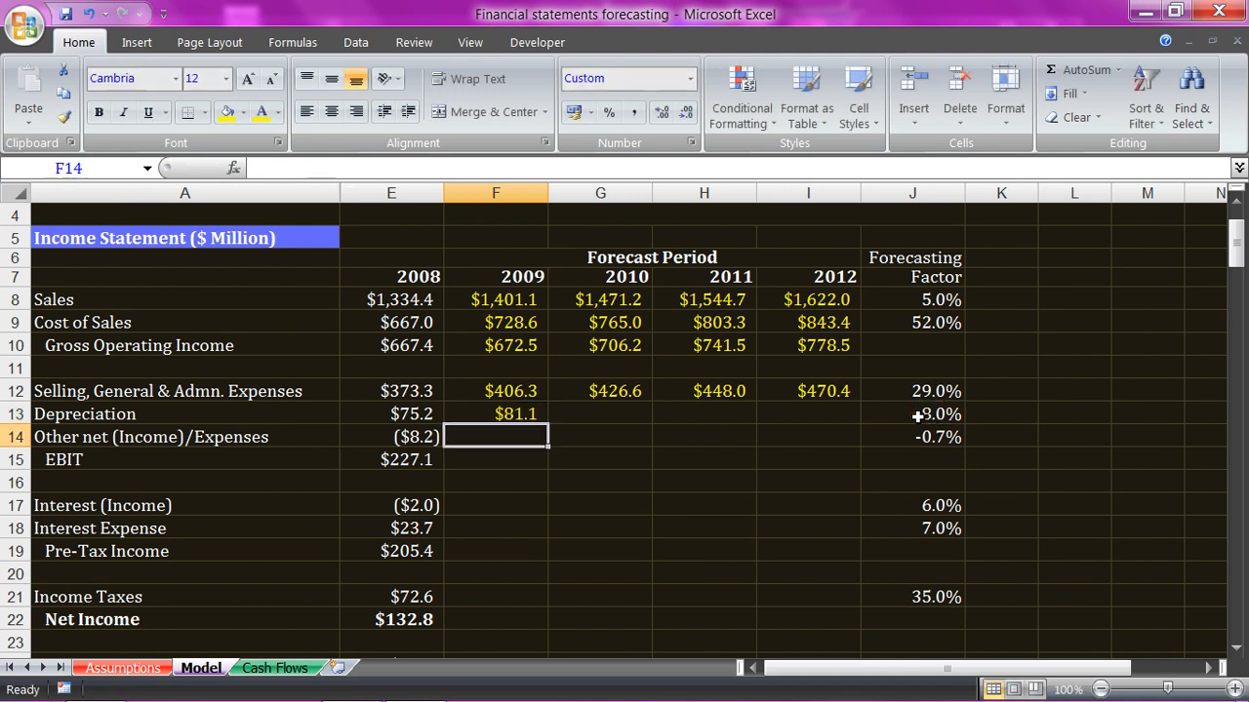
key("Up")
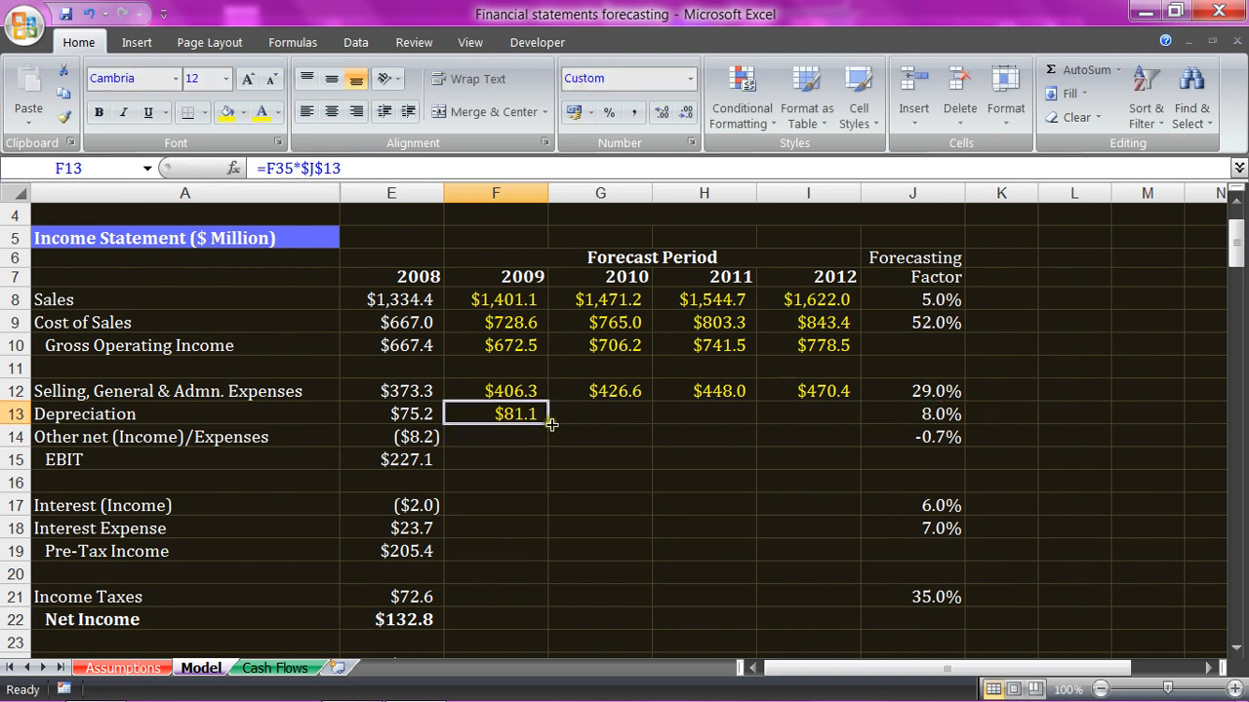
left_click_drag(551, 424, 839, 436)
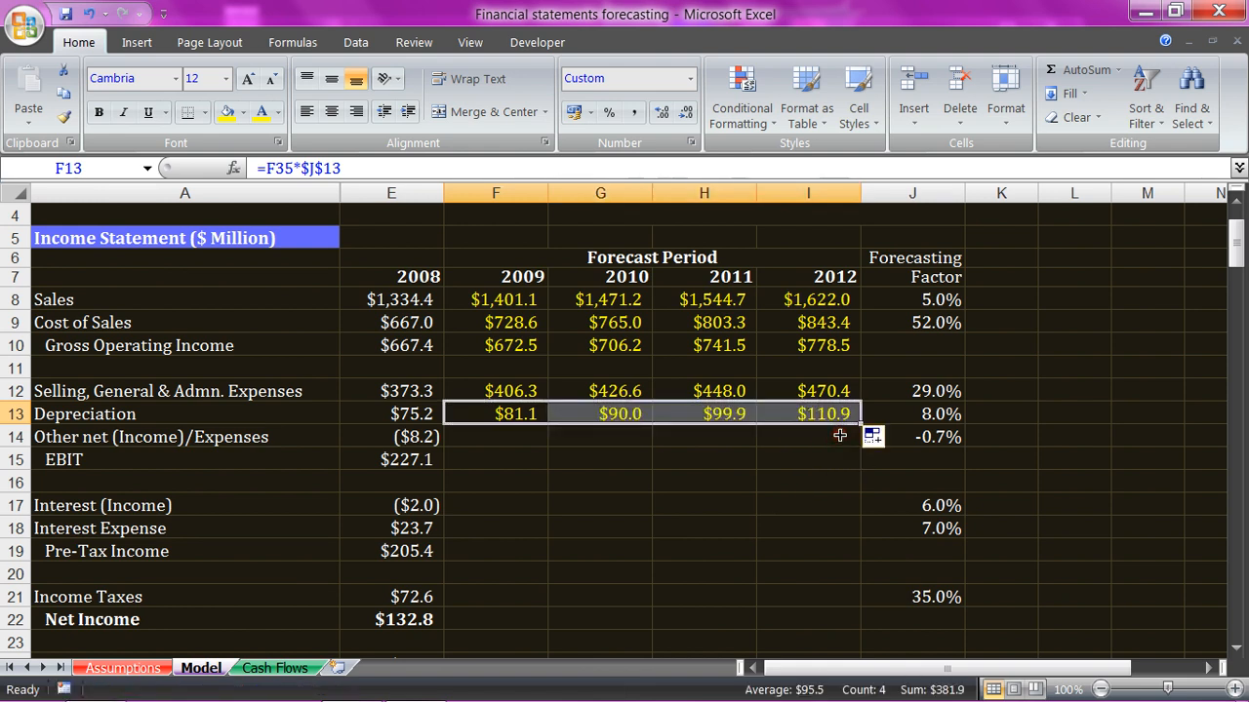
Step: Check the Other Net (Income)/Expenses assumption on the Assumptions sheet and its forecasting factor in J14 of the Model sheet
left_click(509, 440)
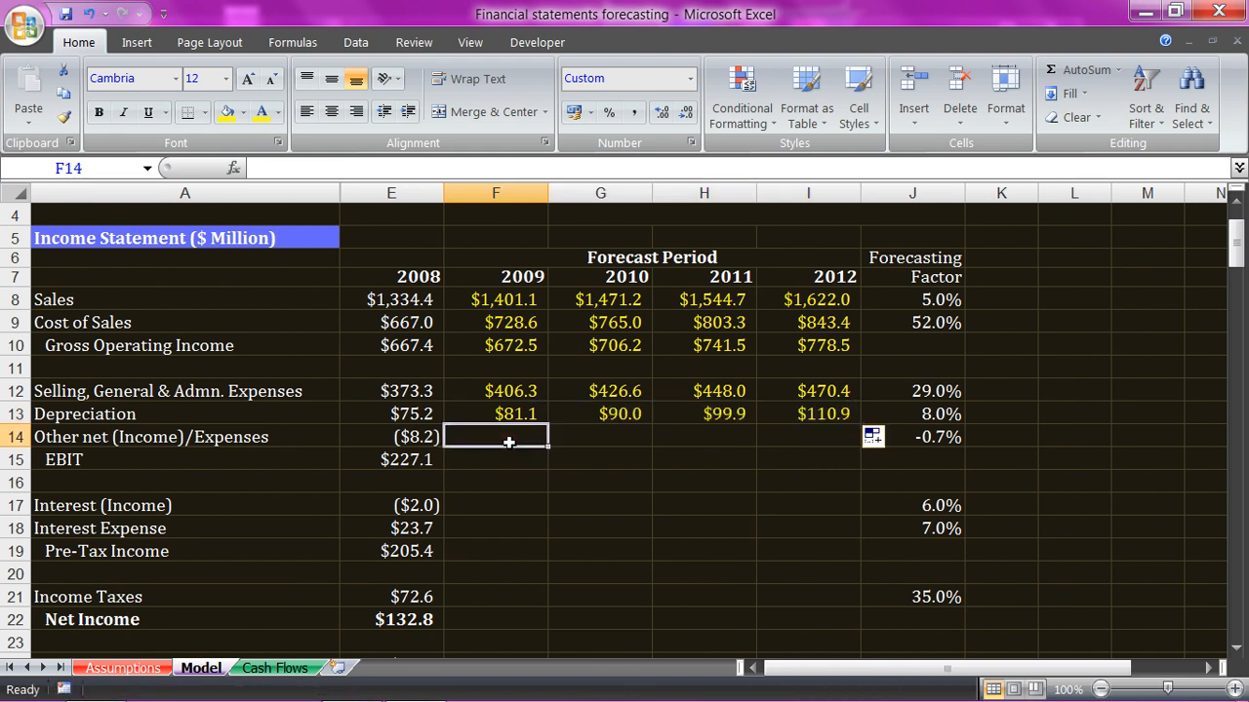
left_click(162, 669)
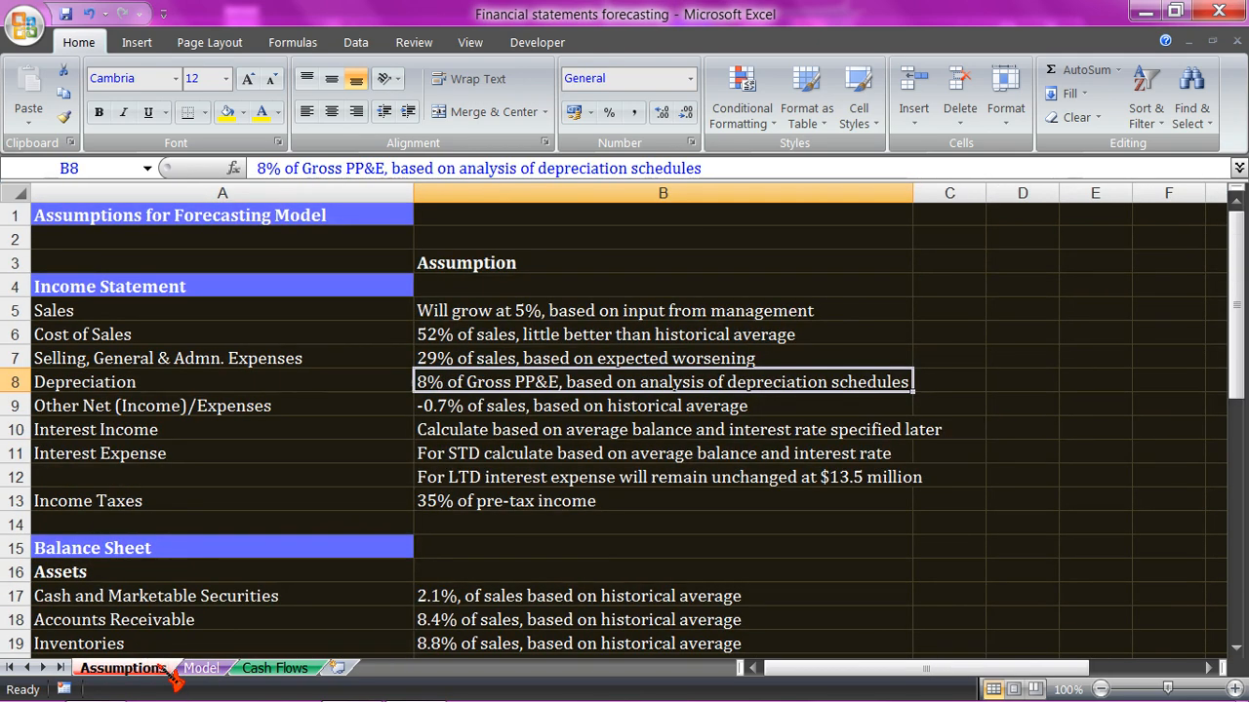
left_click(183, 407)
left_click(530, 413)
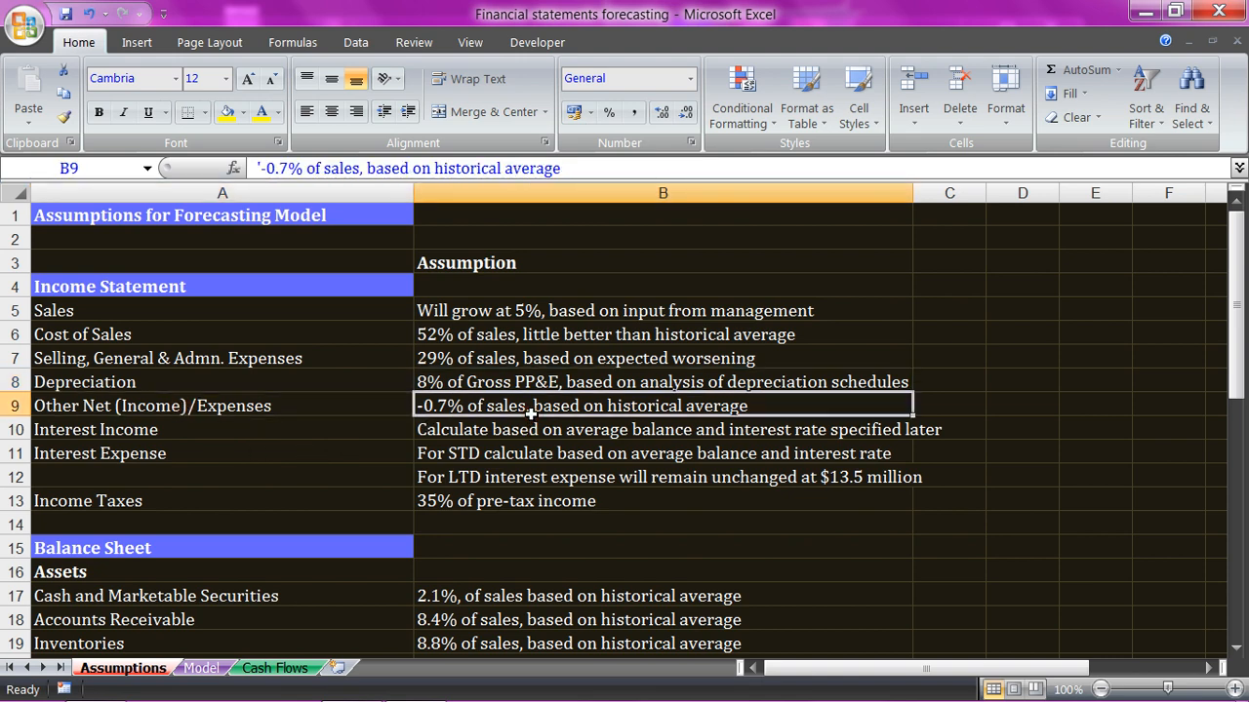
left_click(201, 669)
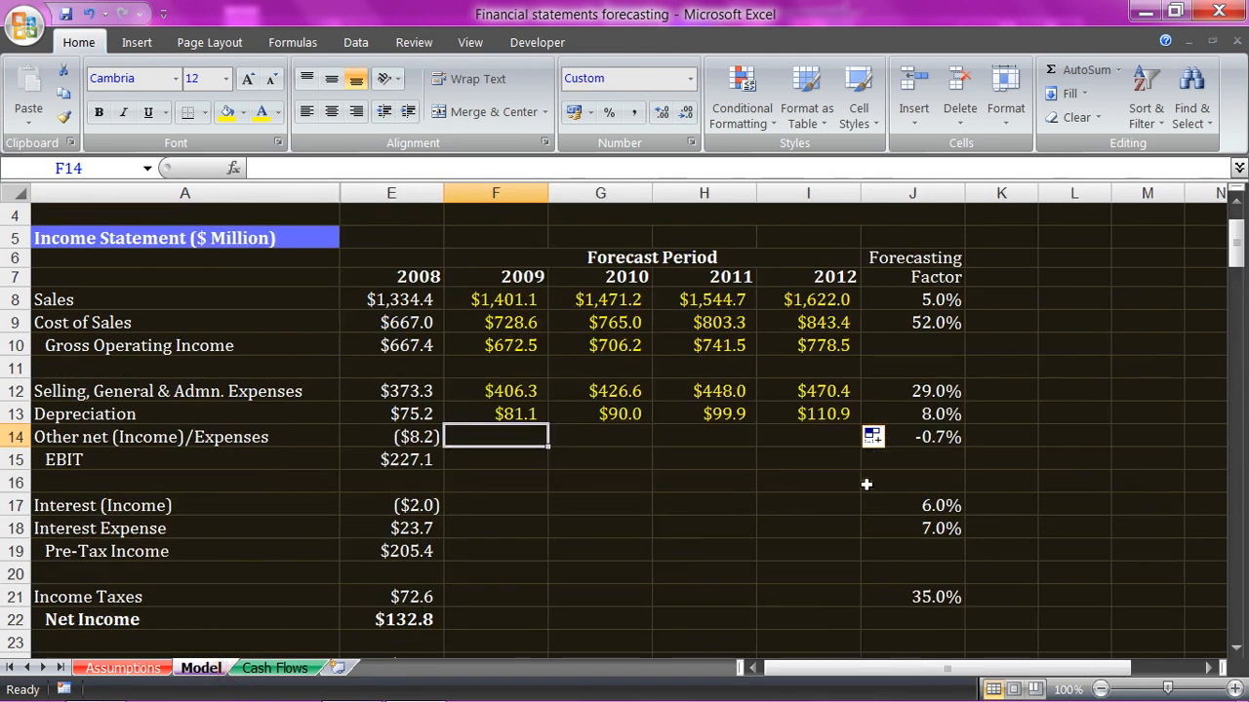
left_click(923, 441)
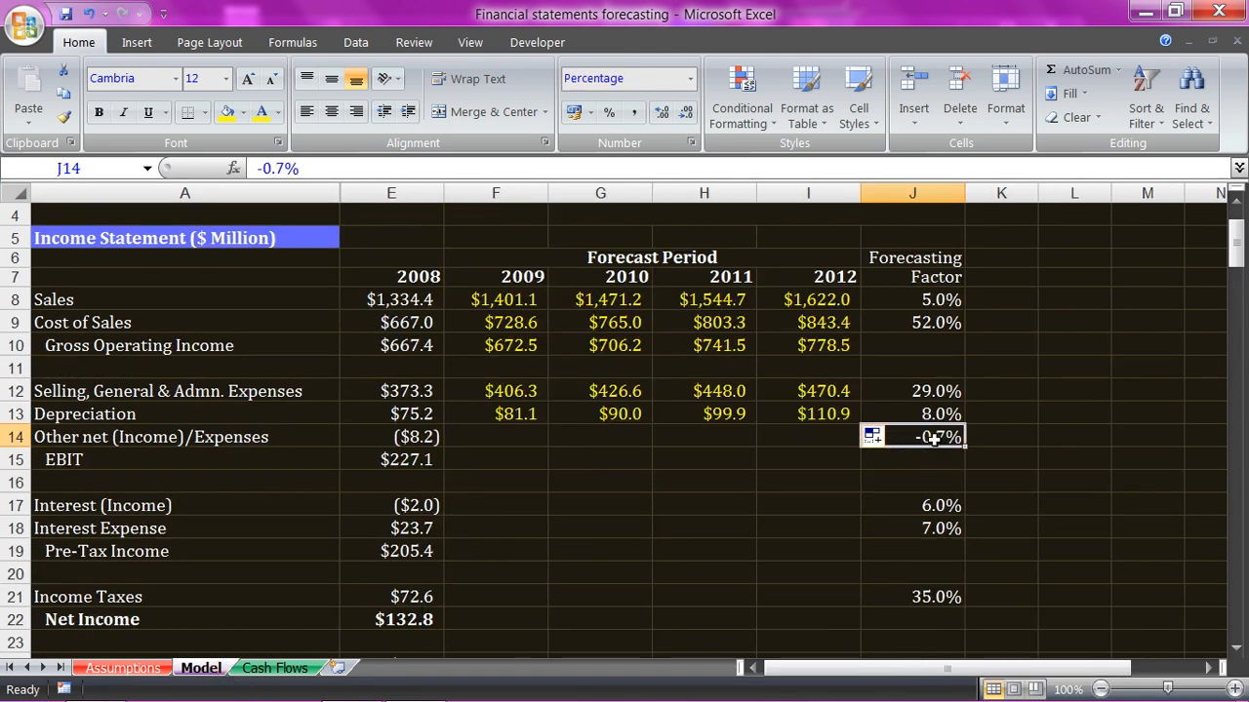
left_click(924, 257)
left_click(947, 276)
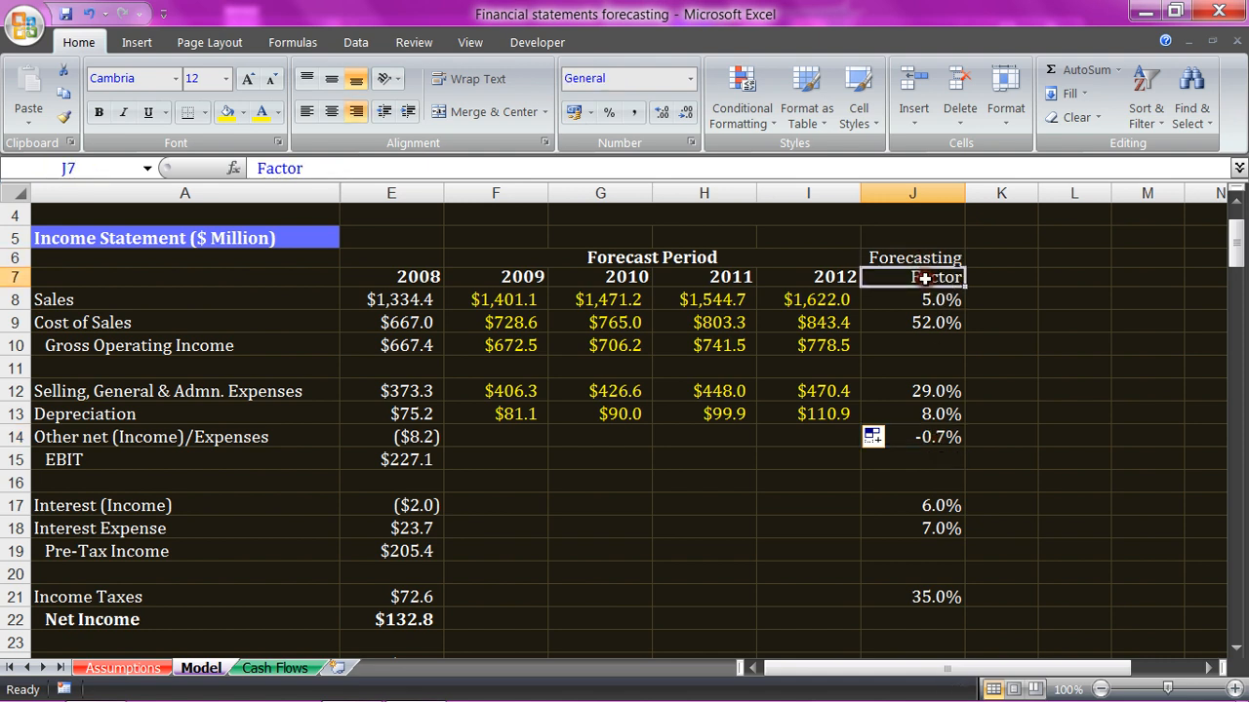
left_click(911, 439)
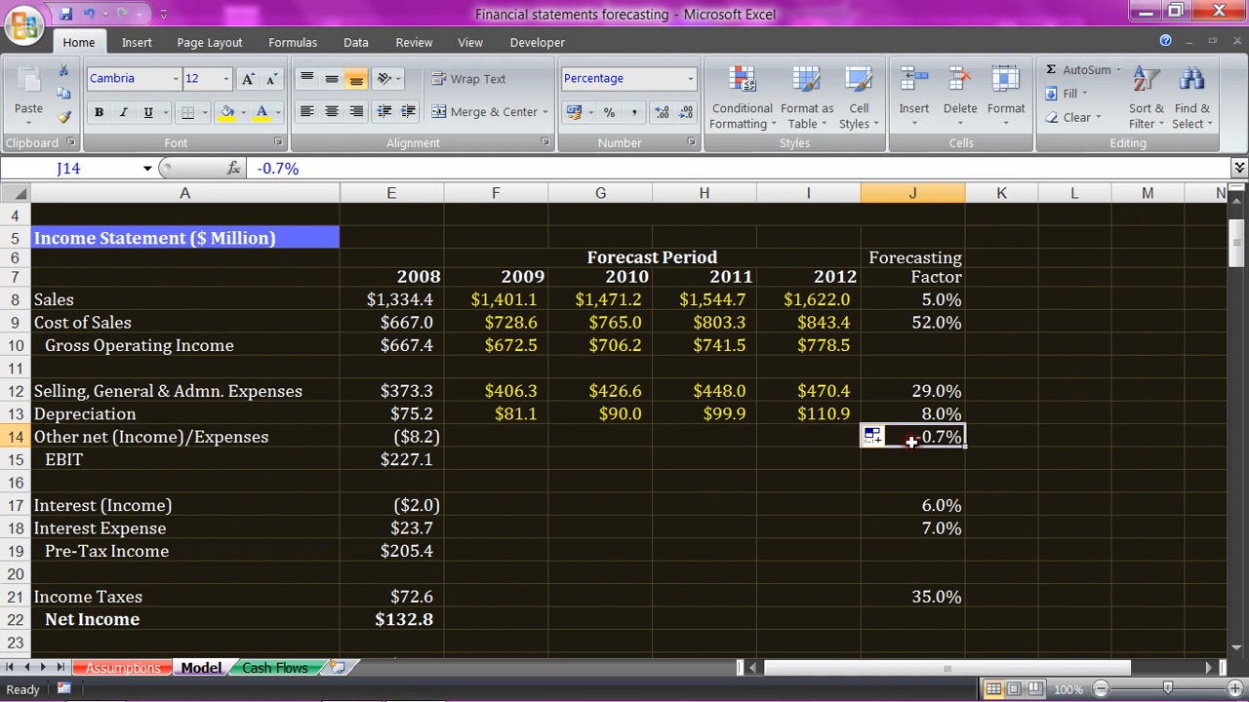
Step: Forecast 2009 Other net (Income)/Expenses in F14 with =F8*$J$14 and fill the formula across through 2012
left_click(520, 437)
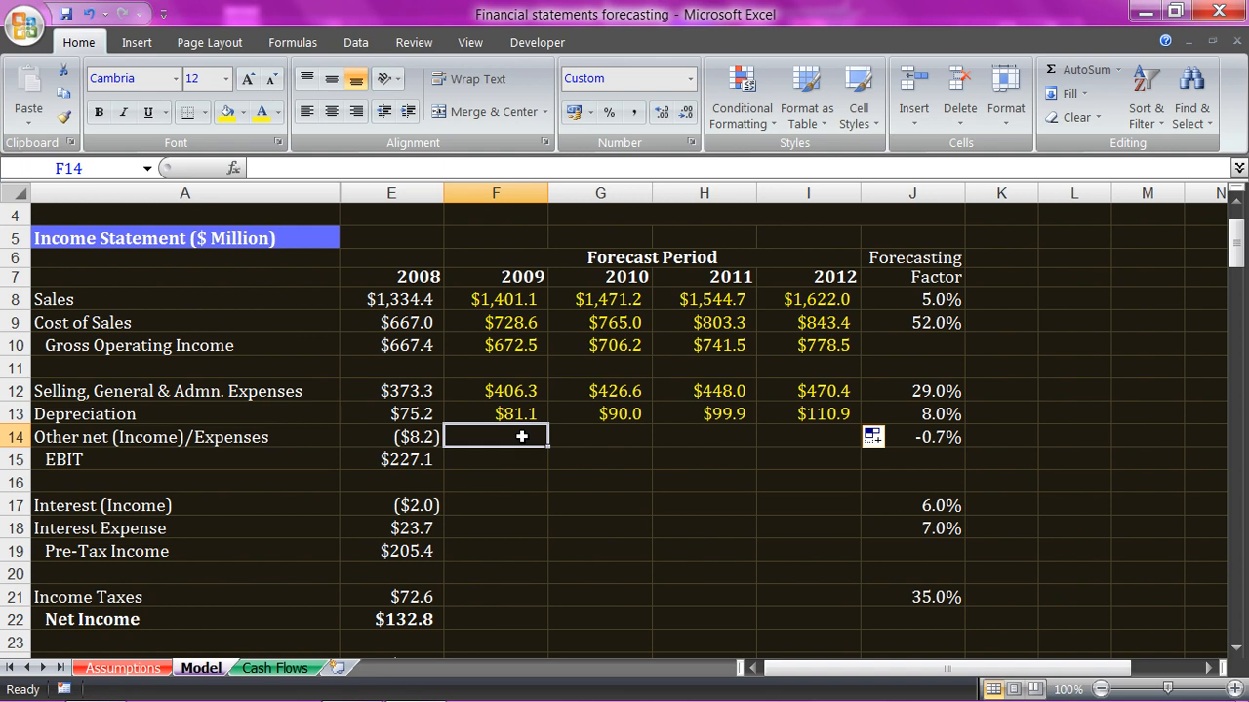
type("=")
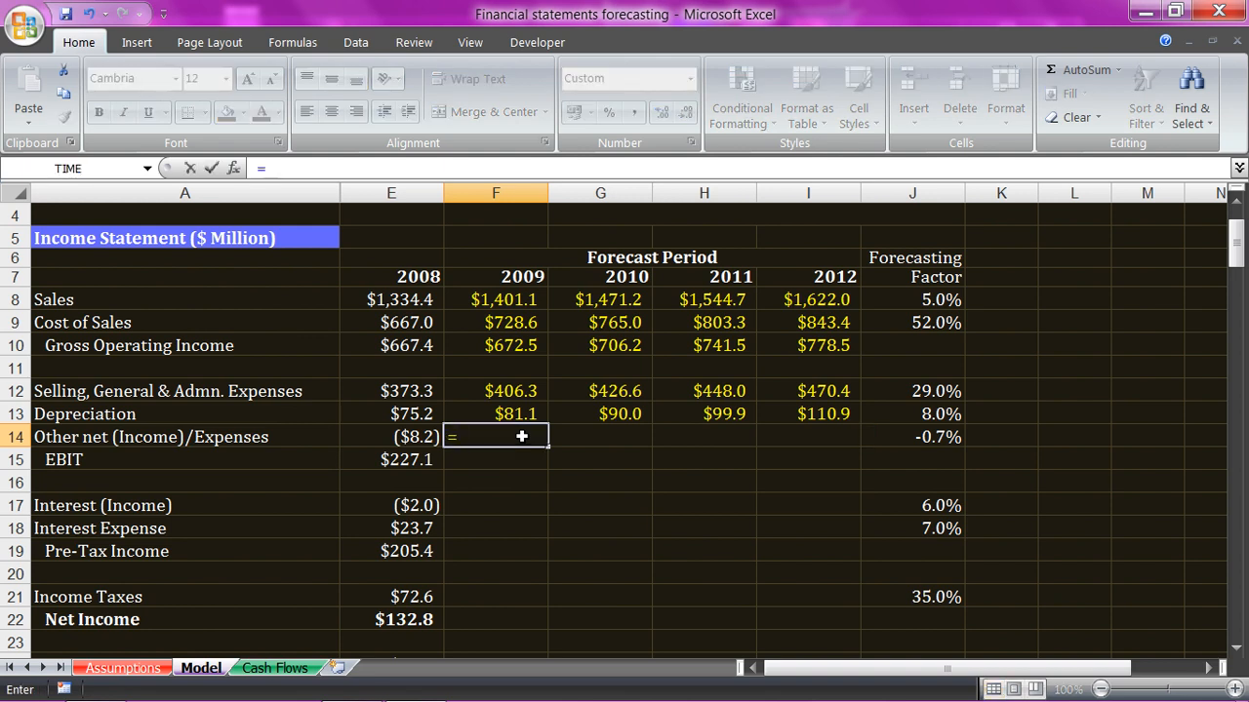
left_click(505, 301)
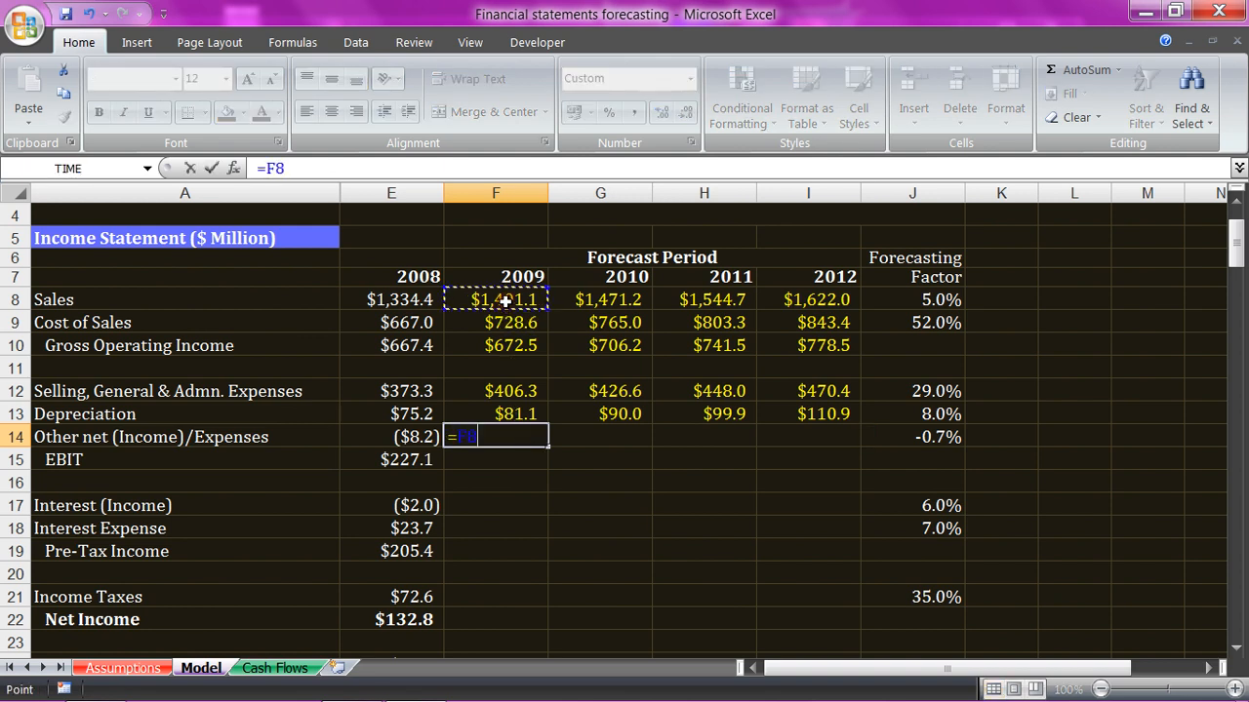
type("*")
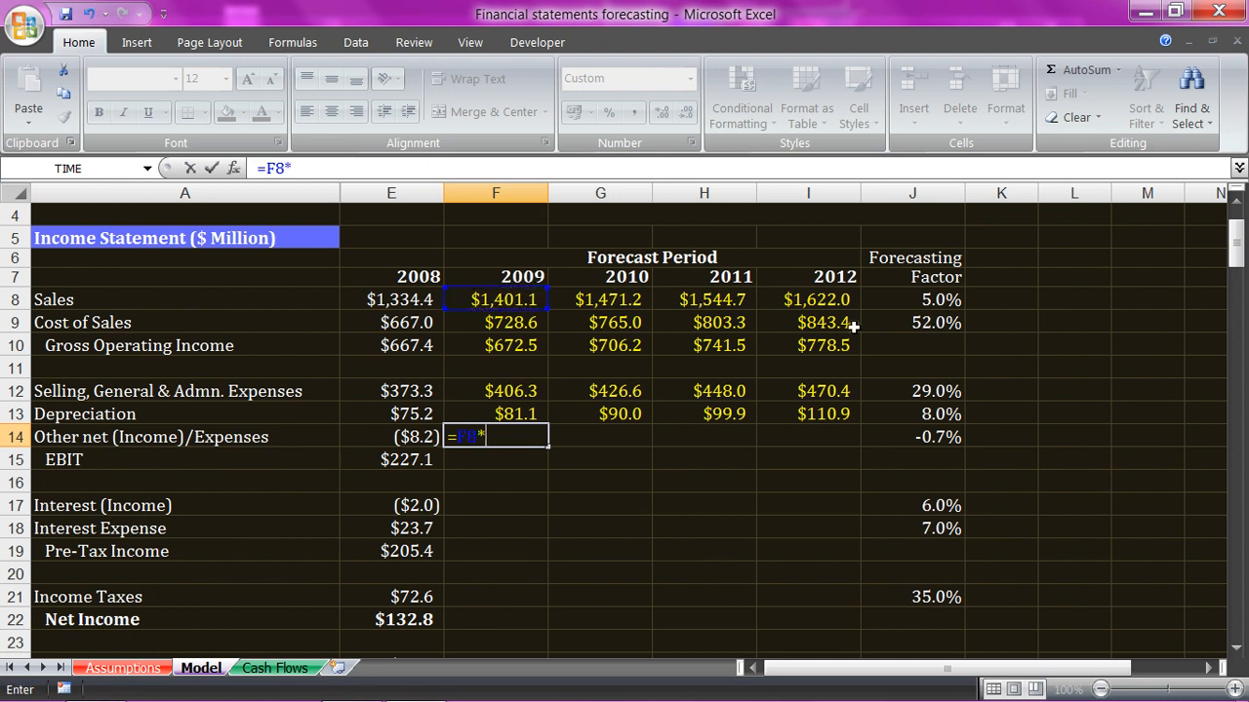
left_click(917, 438)
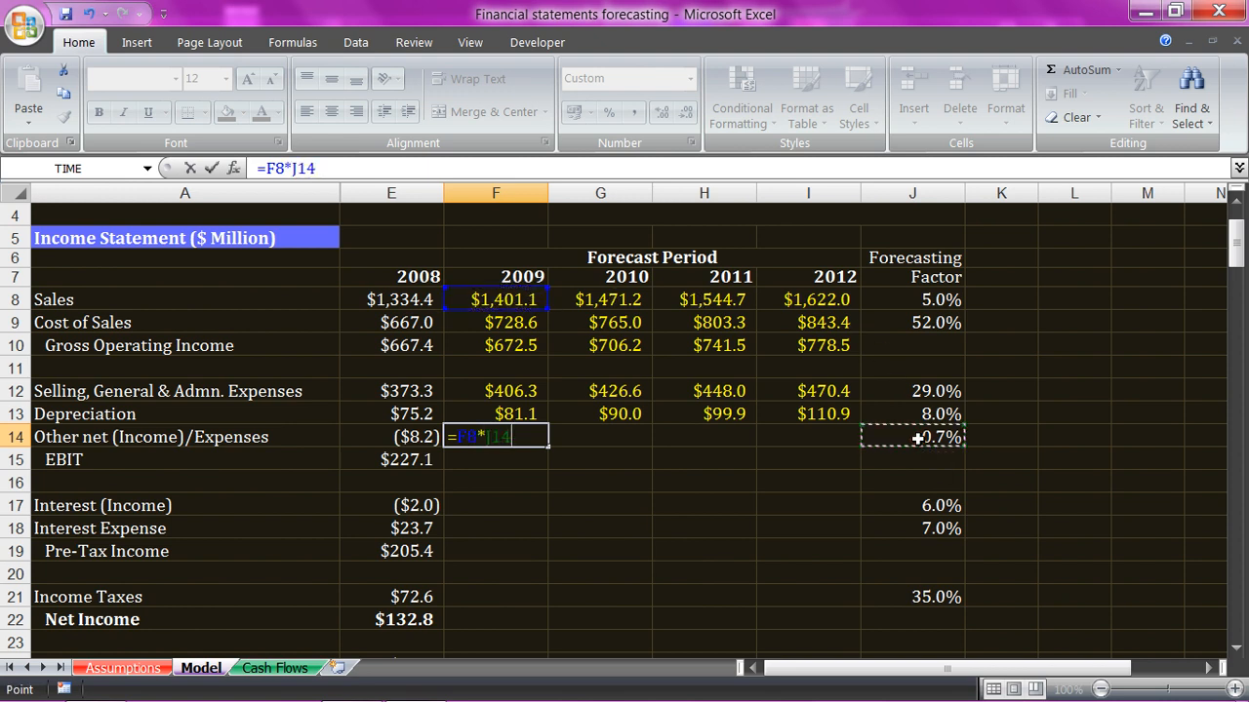
key("F4")
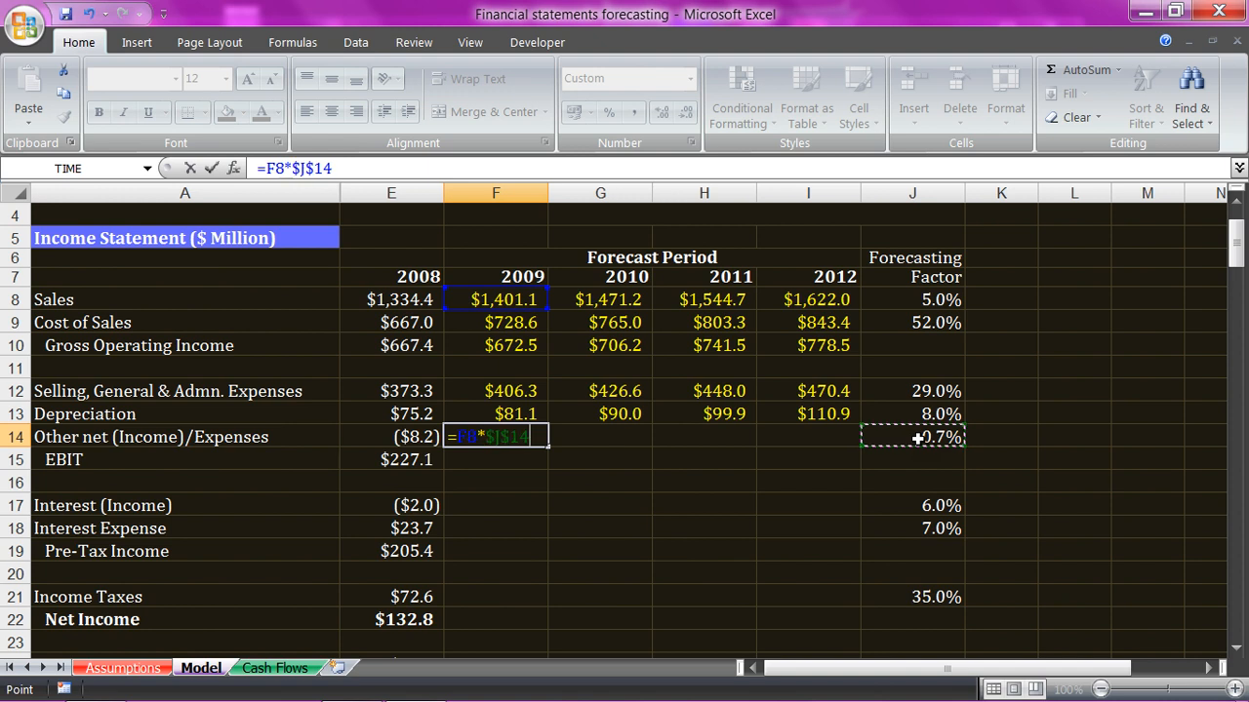
key("Return")
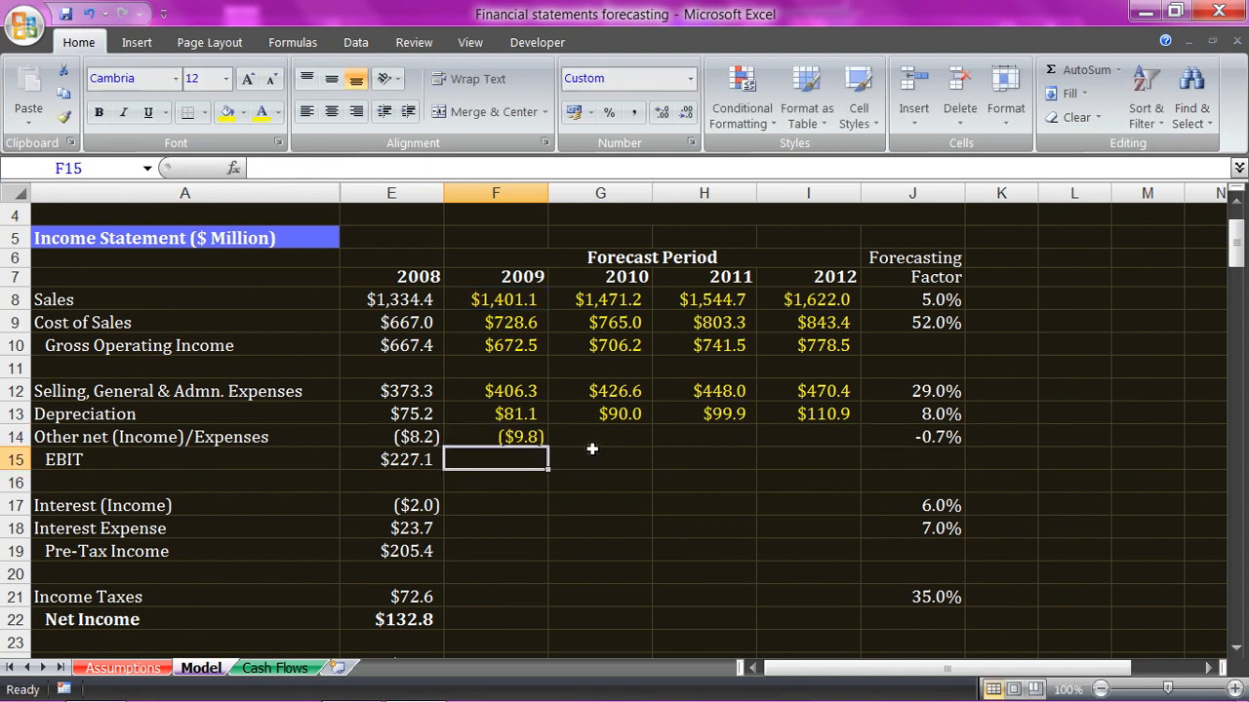
left_click(543, 438)
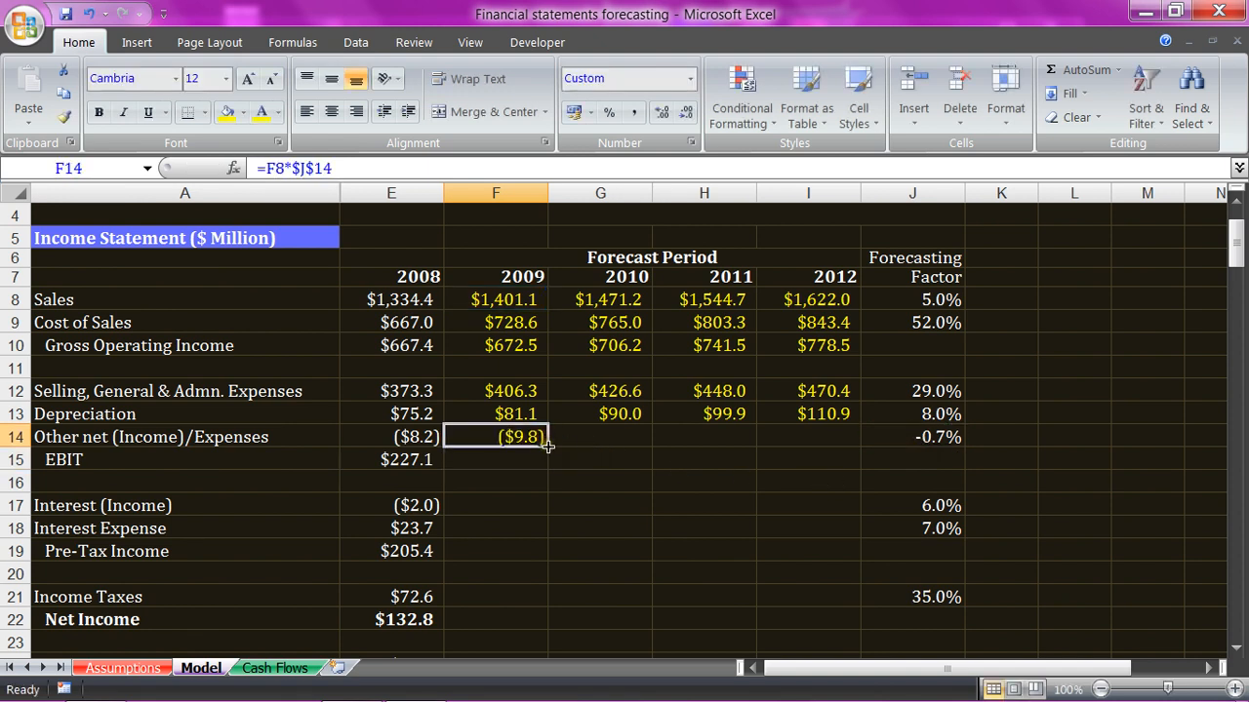
left_click_drag(548, 445, 841, 450)
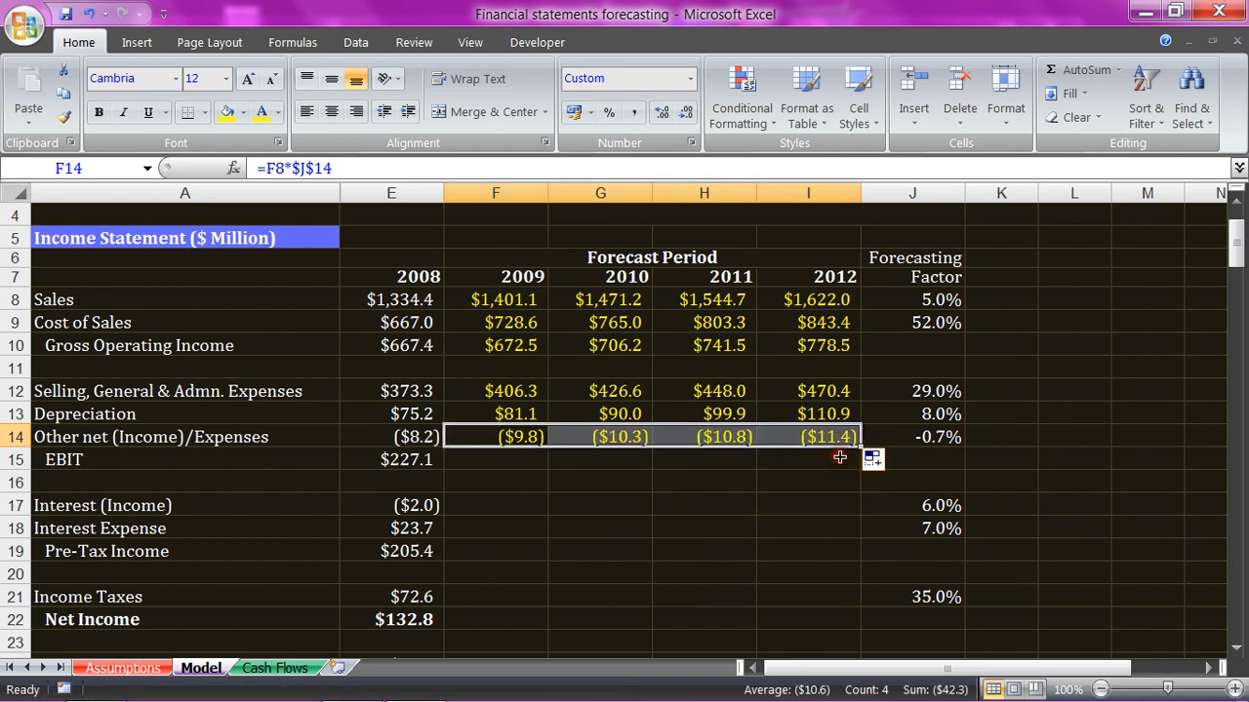
Step: Calculate 2009 EBIT in F15 with =F10-SUM(F12:F14) and fill the formula across through 2012
left_click(530, 462)
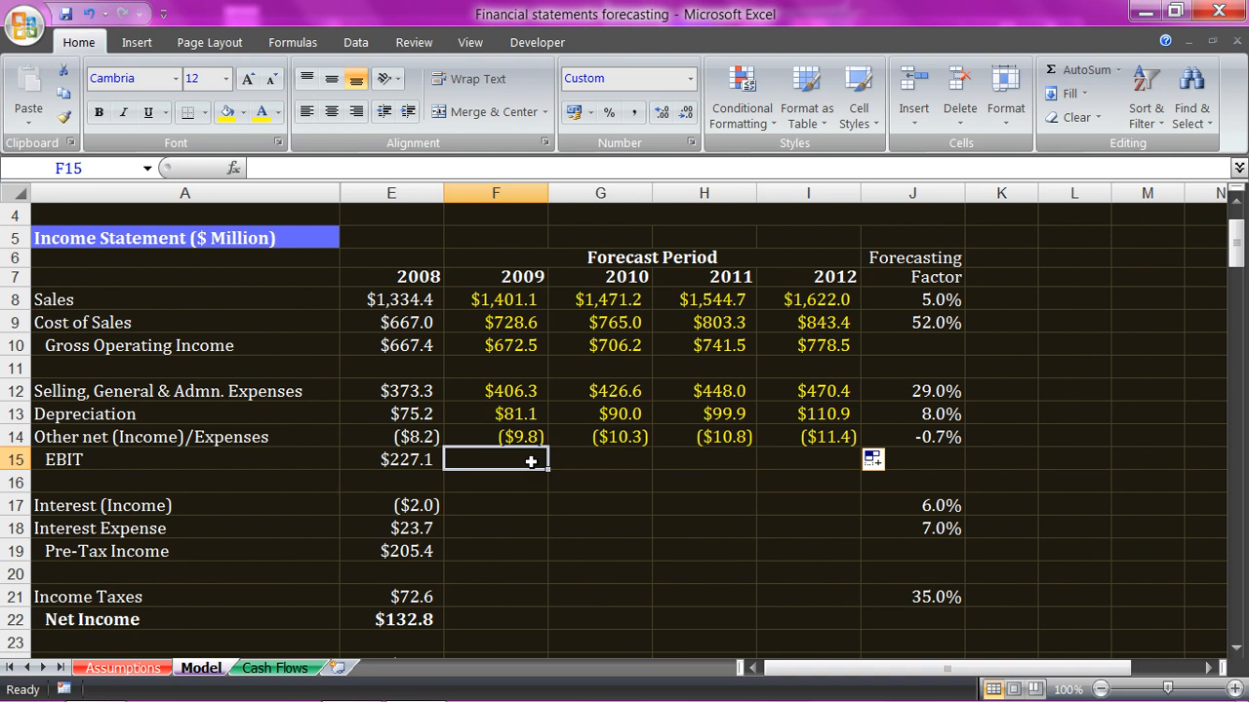
left_click_drag(253, 390, 251, 440)
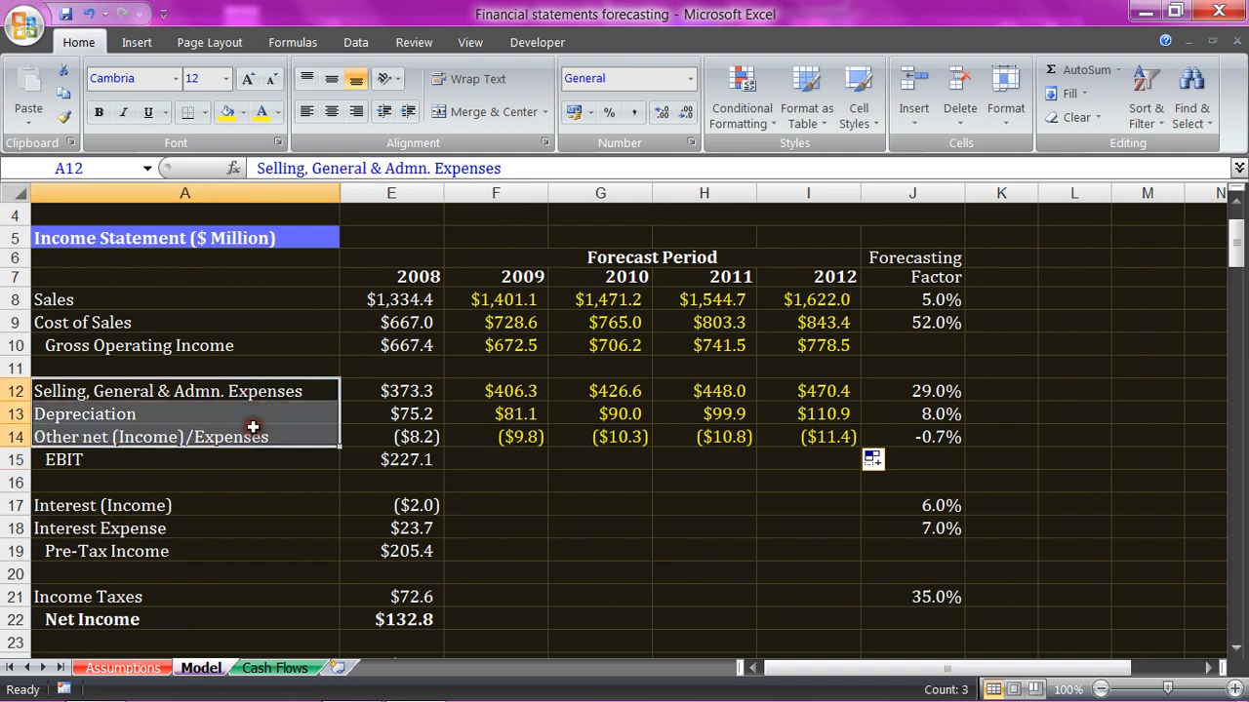
left_click(527, 459)
type("=")
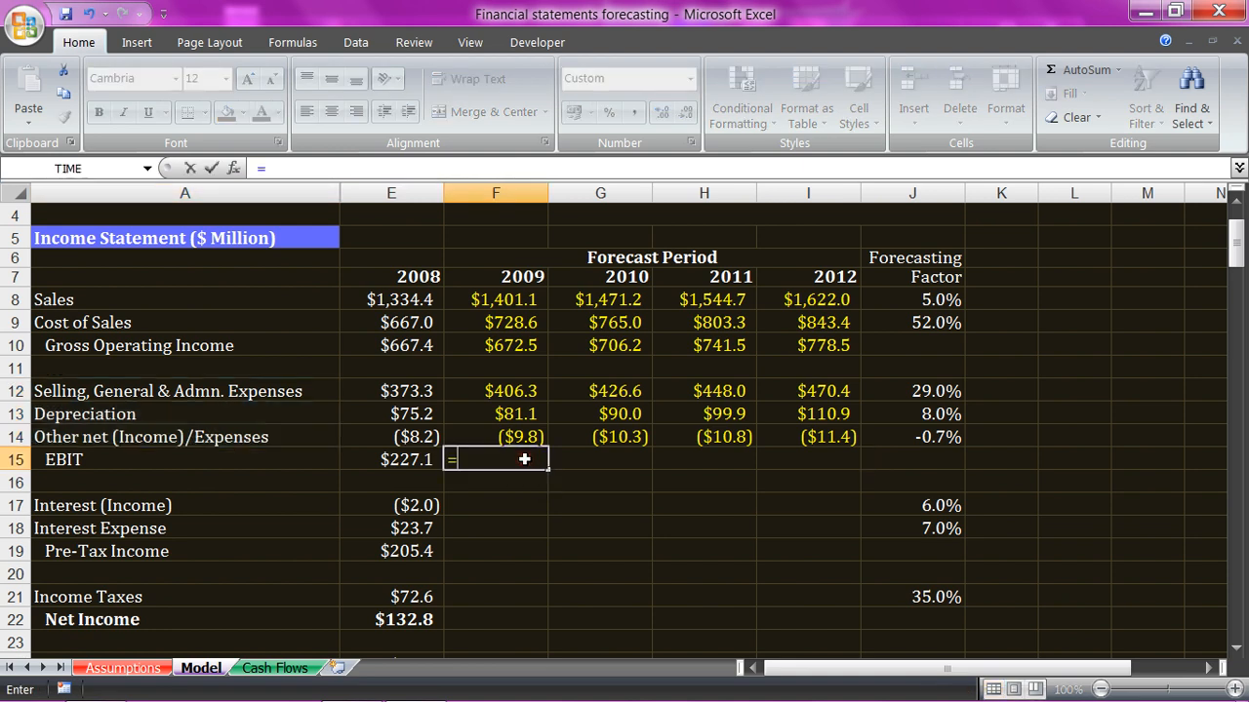
left_click(495, 342)
type("-sum(")
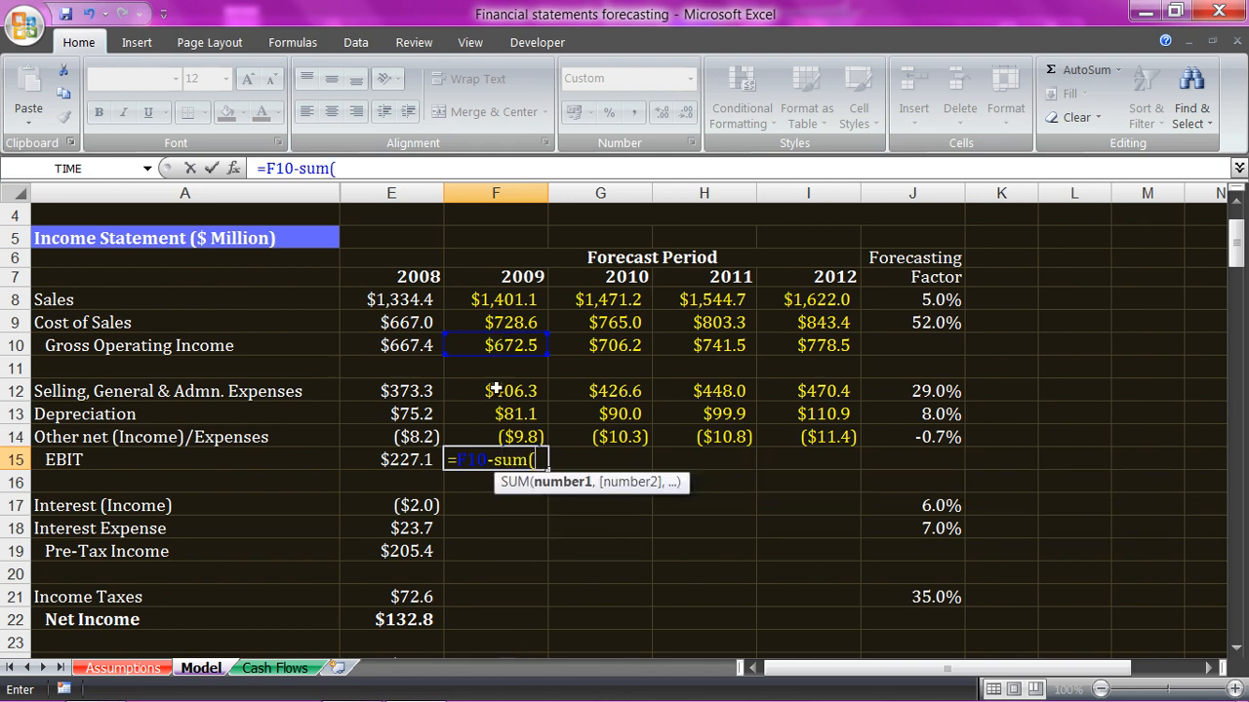
left_click_drag(495, 390, 496, 437)
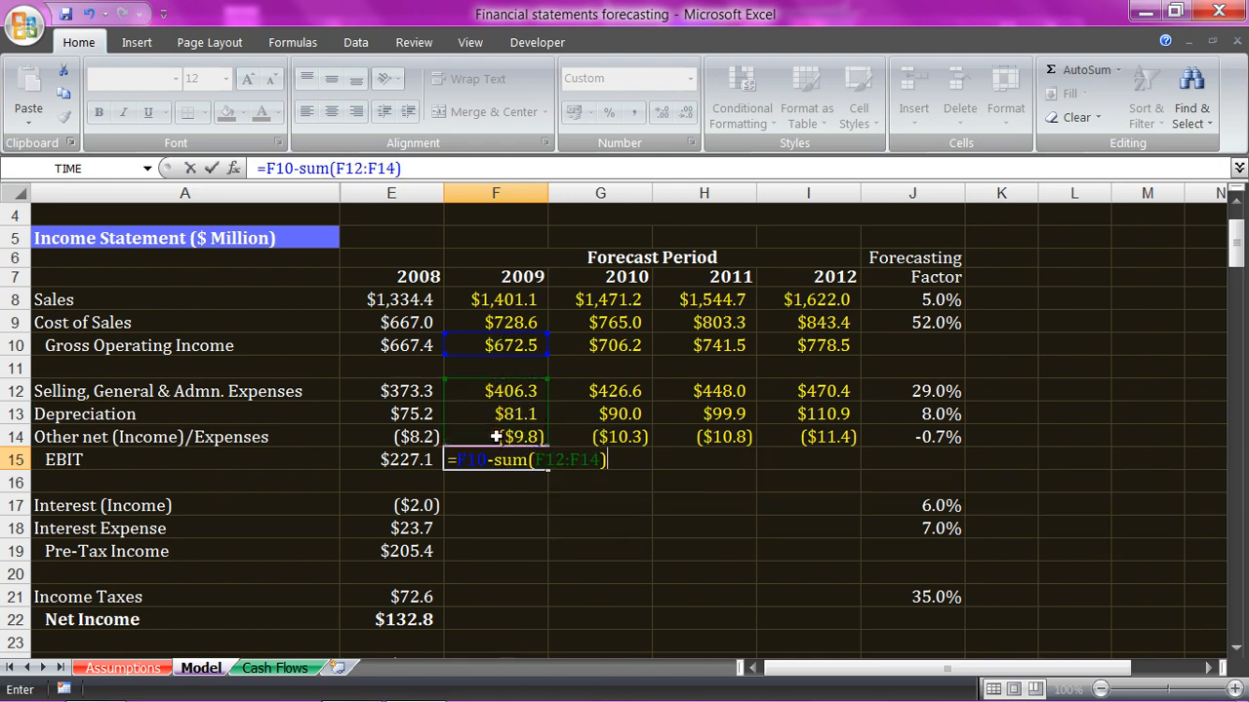
key("Return")
left_click(511, 462)
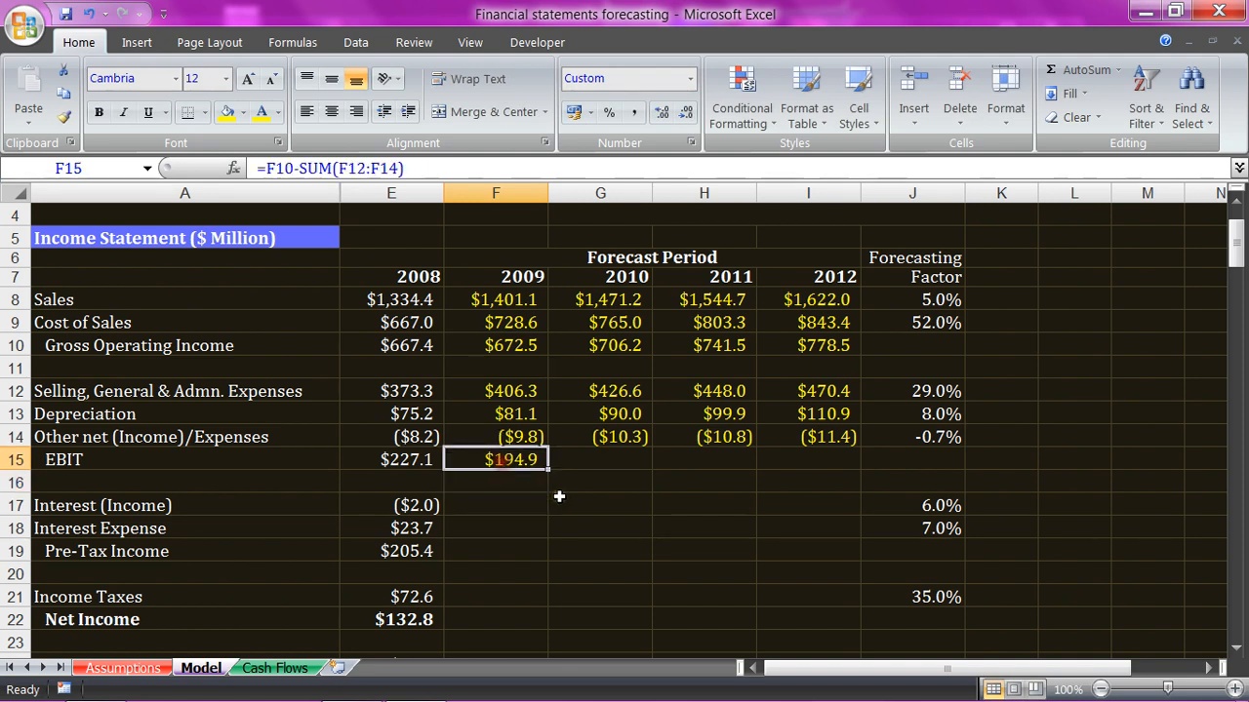
left_click_drag(549, 469, 837, 466)
Step: Check the Cash and Marketable Securities row in the Model sheet, its assumption on the Assumptions sheet, and its forecasting factor in J29
left_click(475, 506)
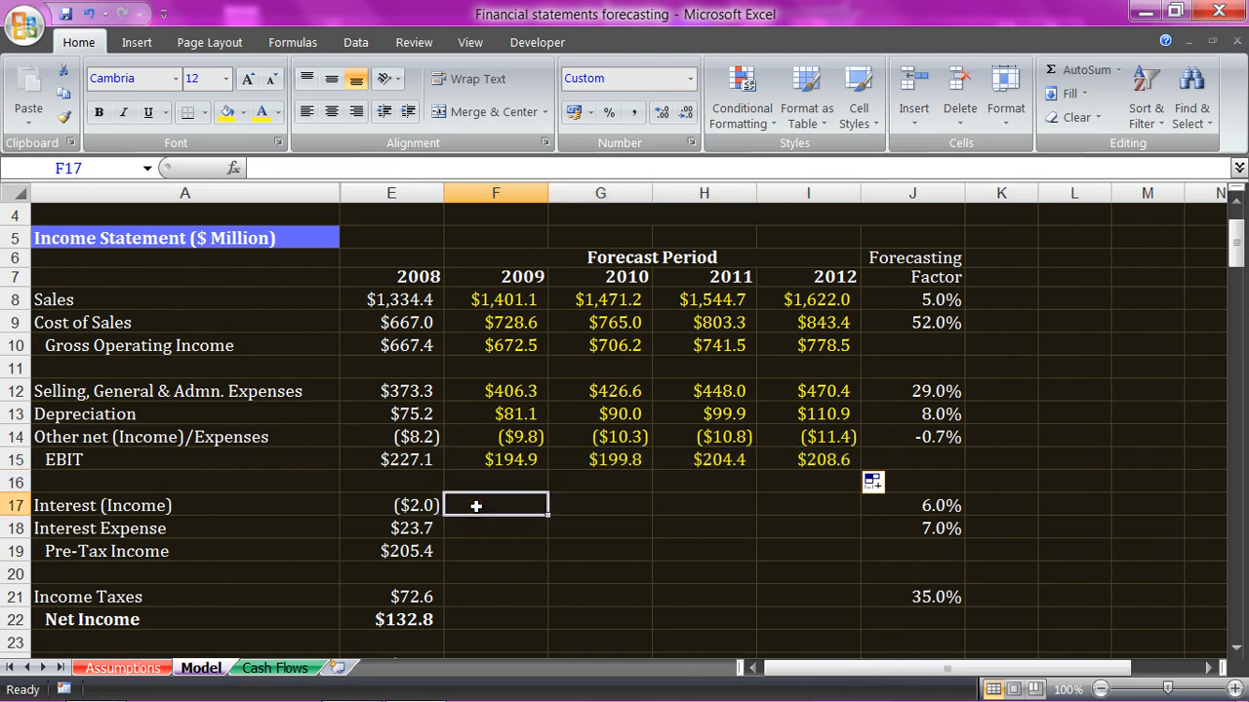
scroll(475, 506, "down", 6)
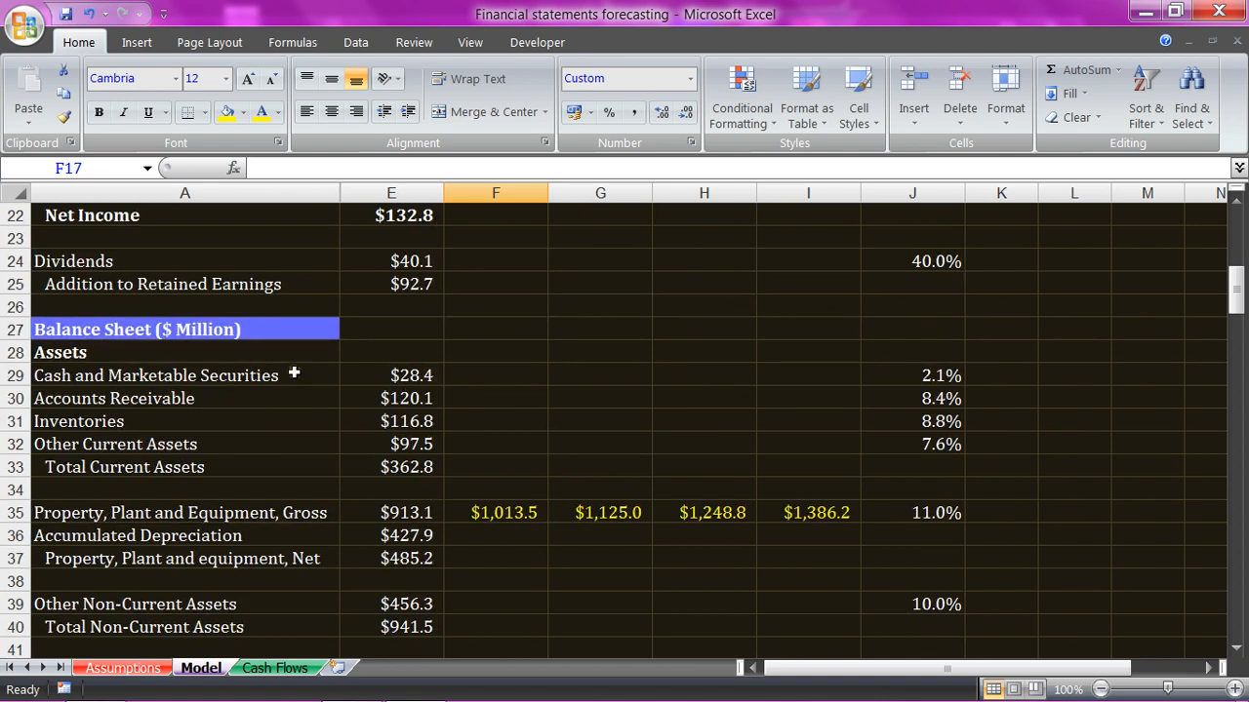
left_click(294, 374)
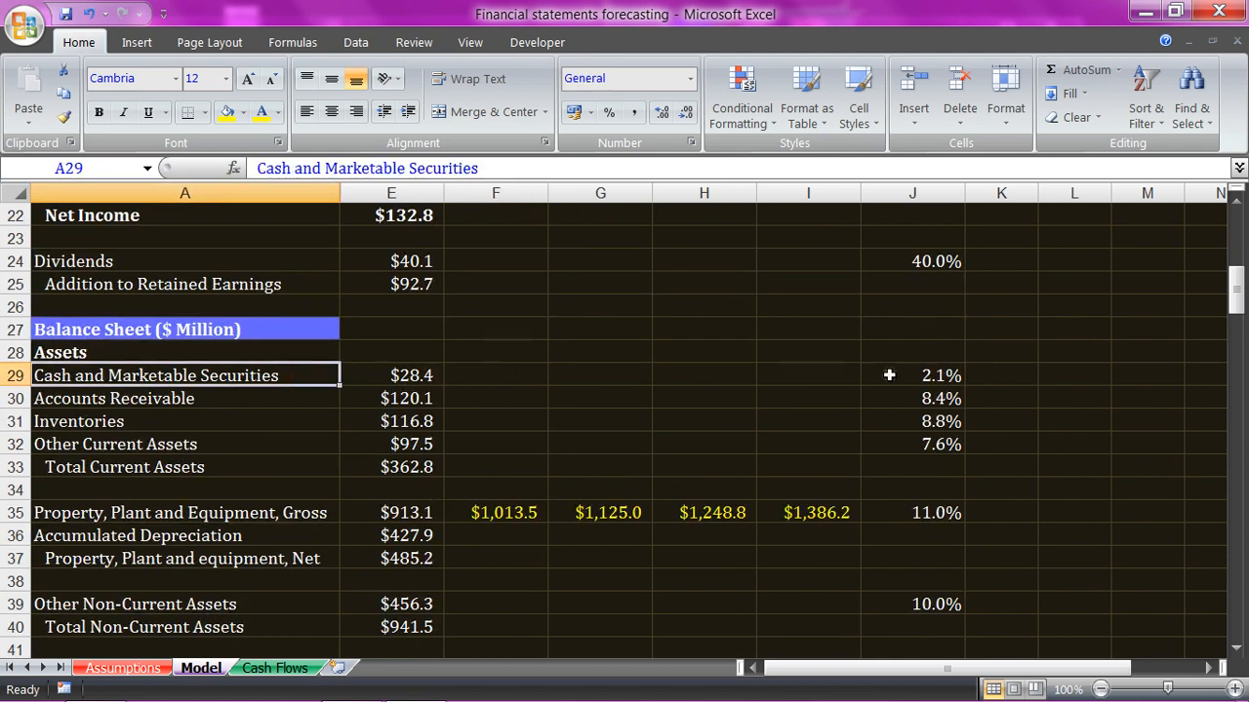
left_click(482, 378)
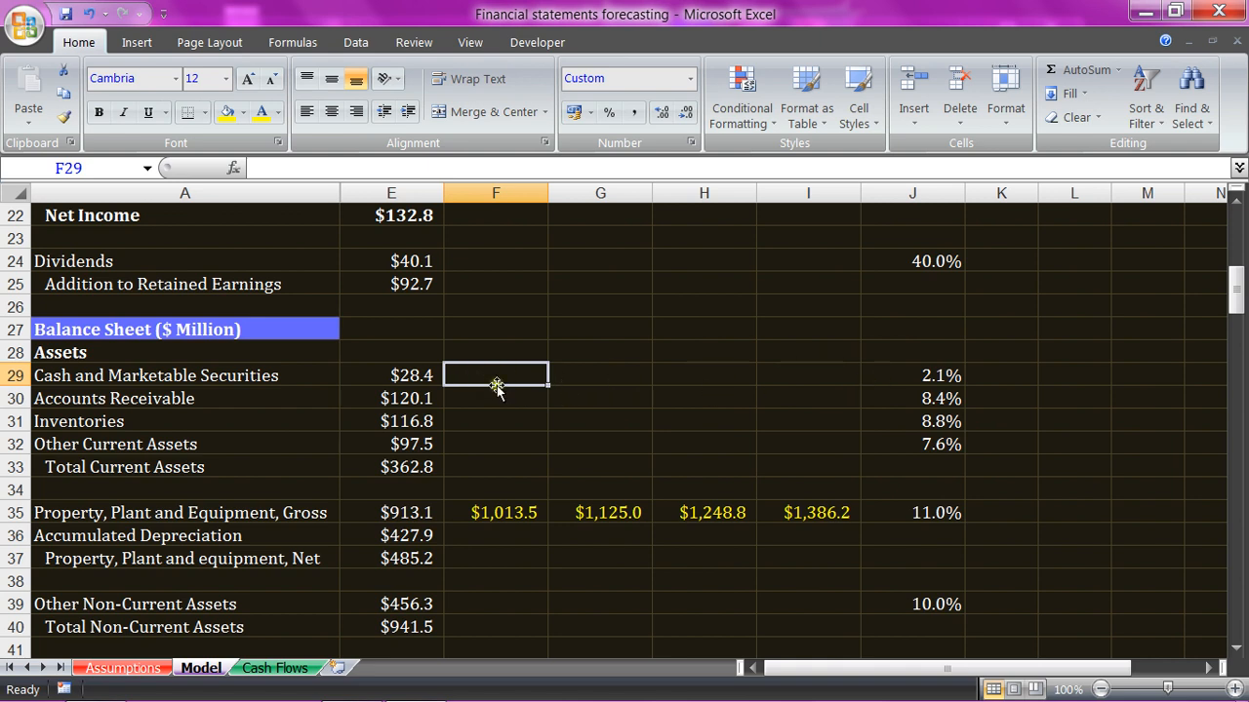
left_click_drag(496, 379, 800, 372)
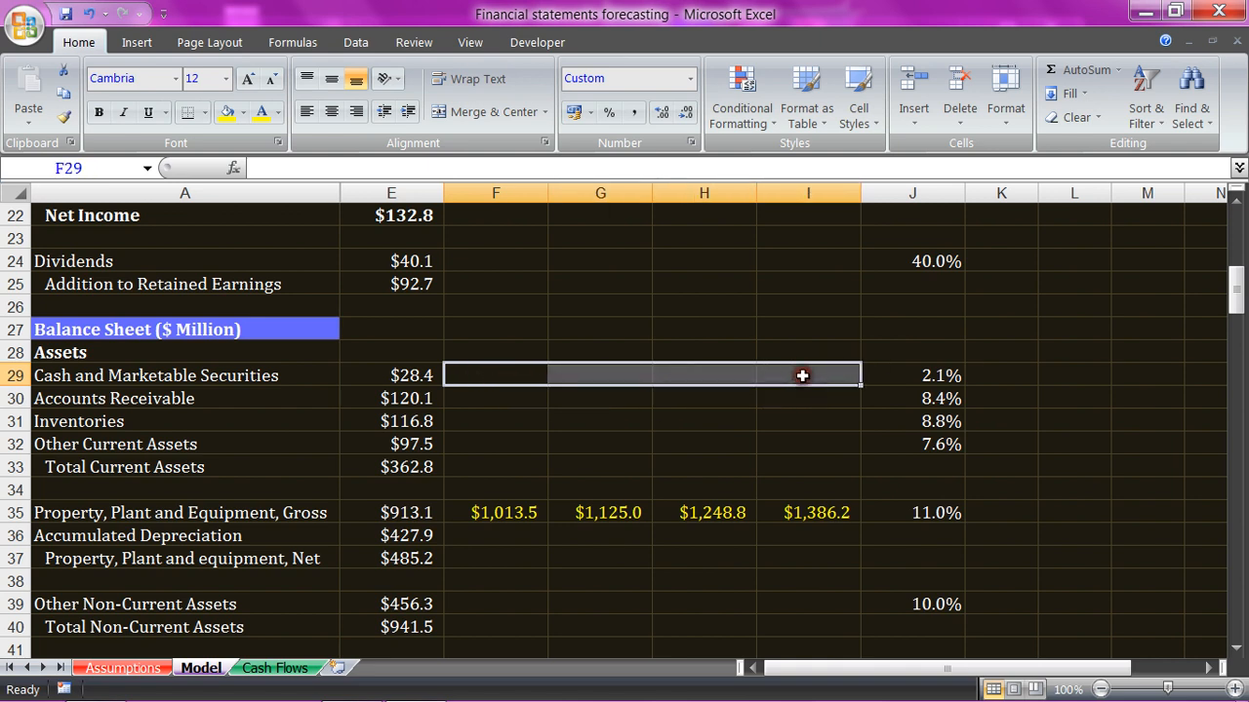
left_click(566, 420)
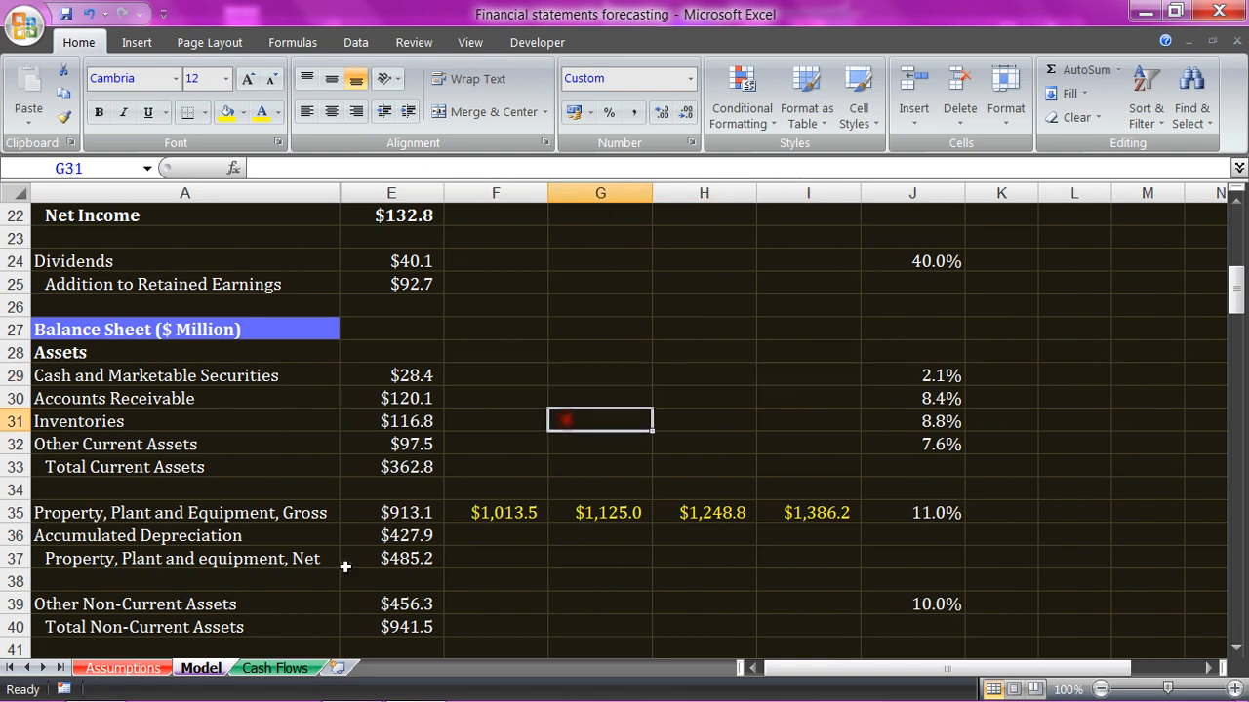
left_click(134, 671)
scroll(498, 483, "down", 2)
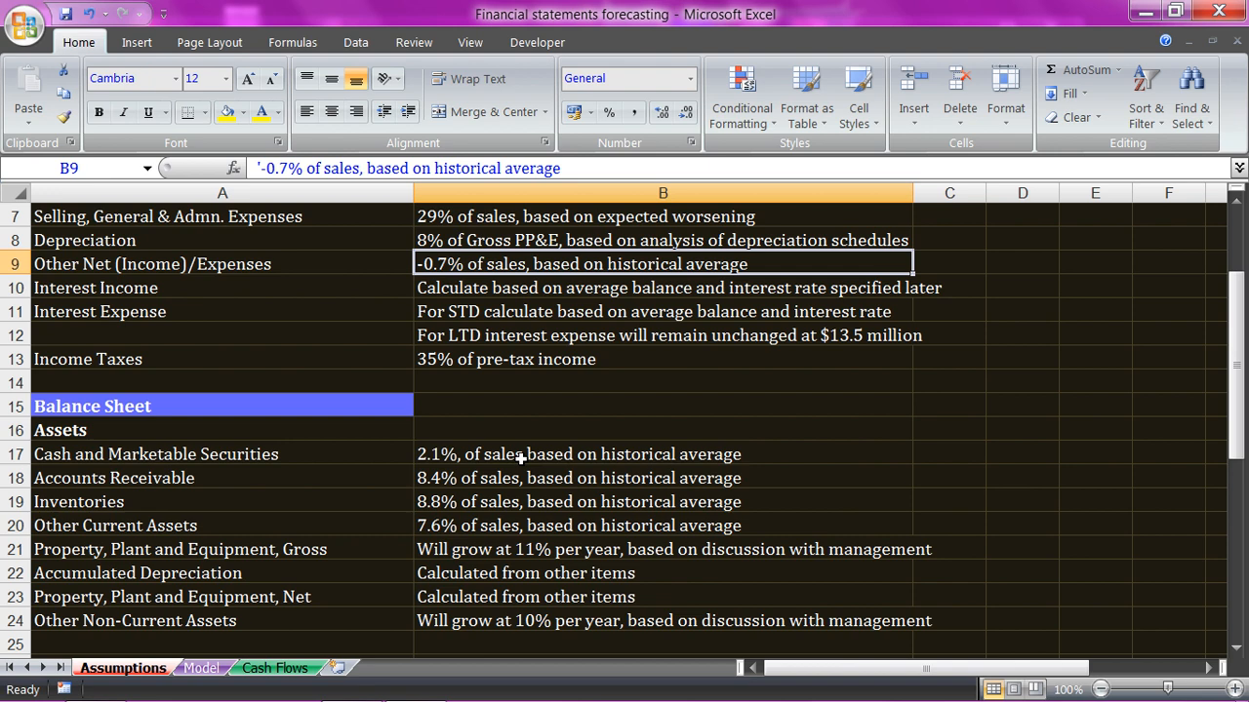
left_click(201, 668)
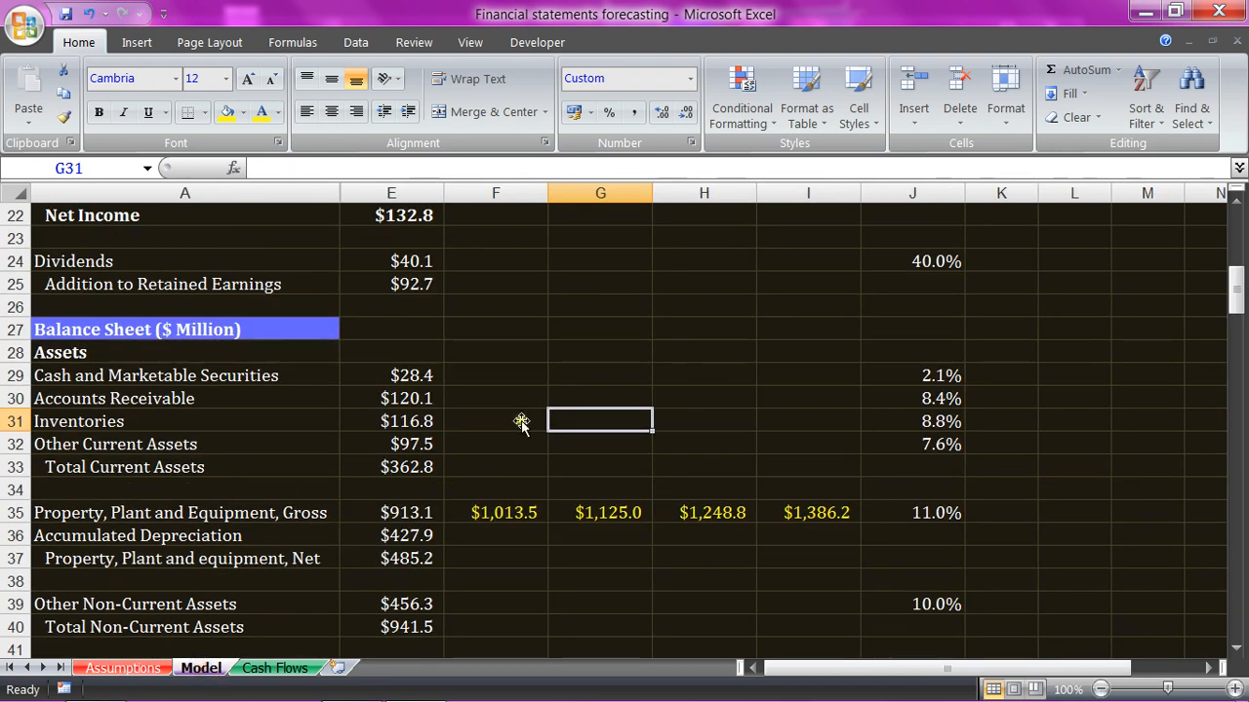
left_click(943, 375)
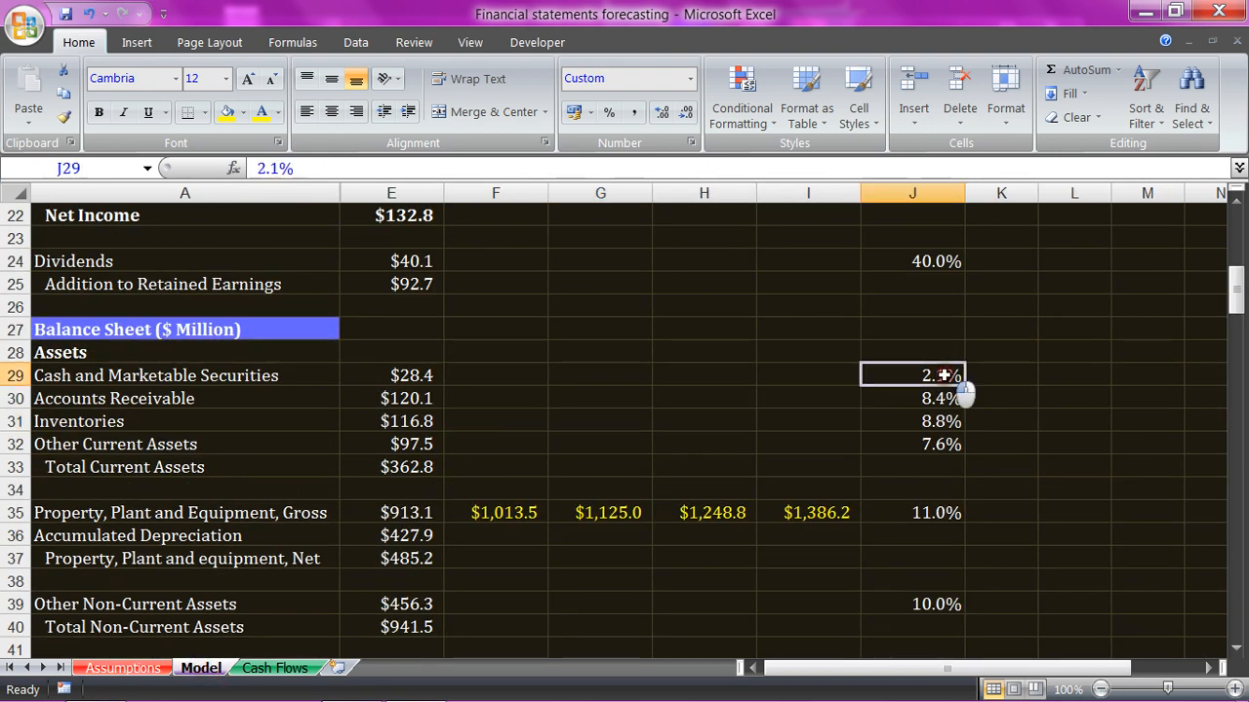
Step: Forecast 2009 Cash and Marketable Securities in F29 with =F8*$J$29 and fill the formula across through 2012
left_click(506, 377)
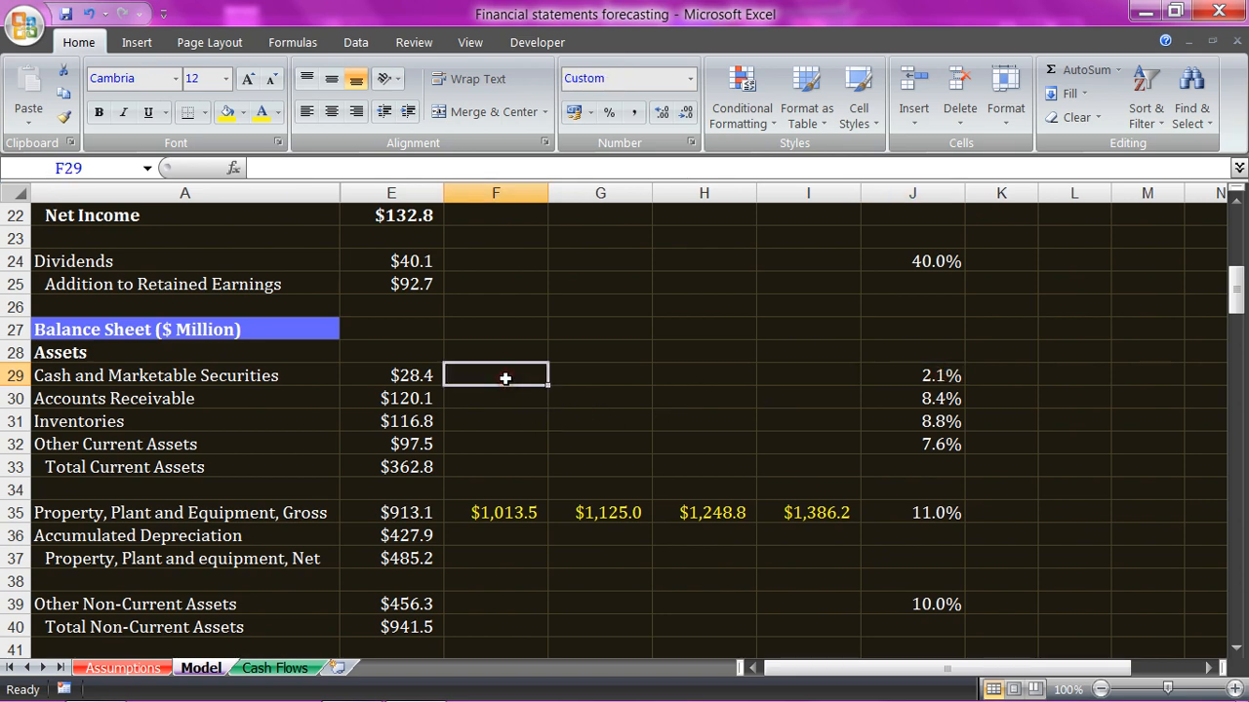
type("=")
scroll(505, 378, "up", 7)
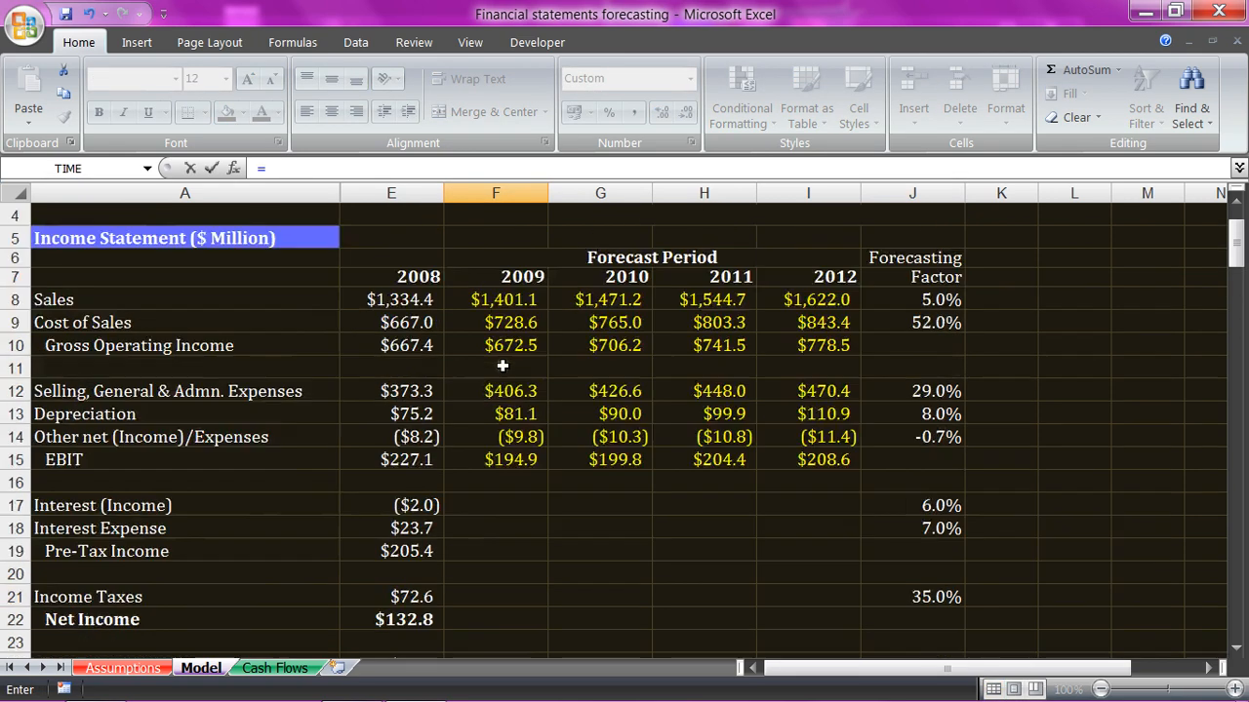
left_click(502, 374)
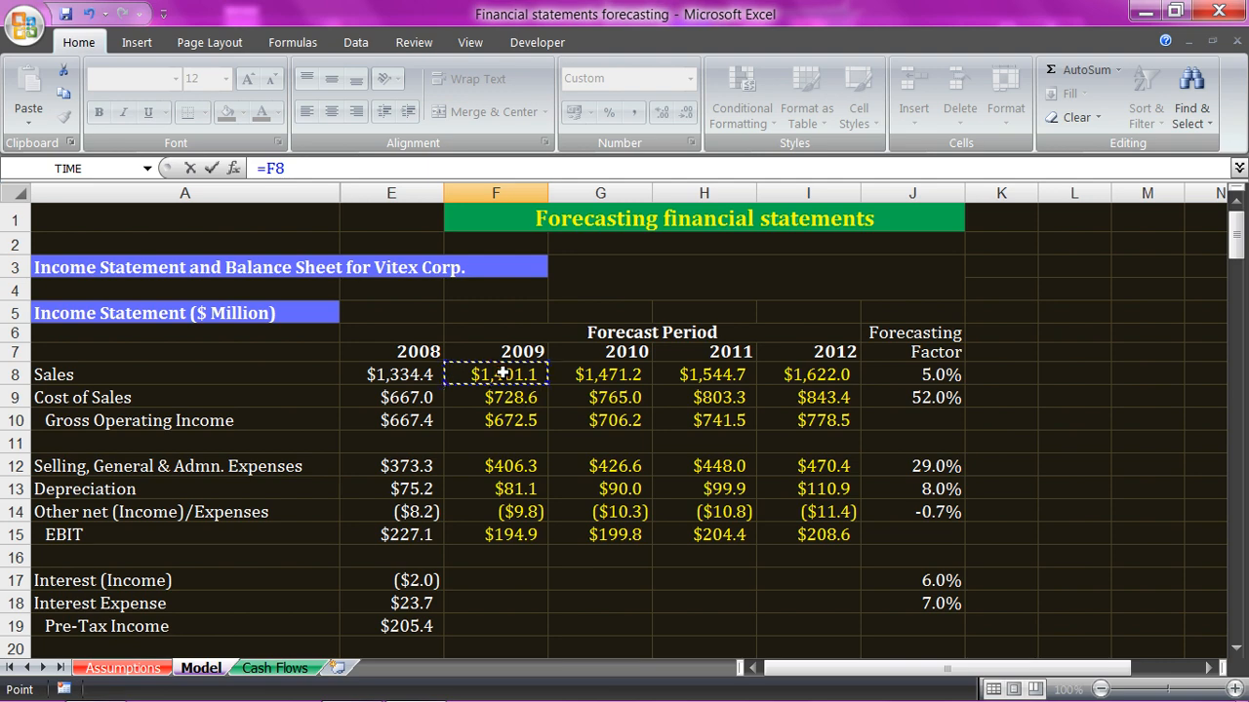
type("*")
scroll(502, 371, "down", 6)
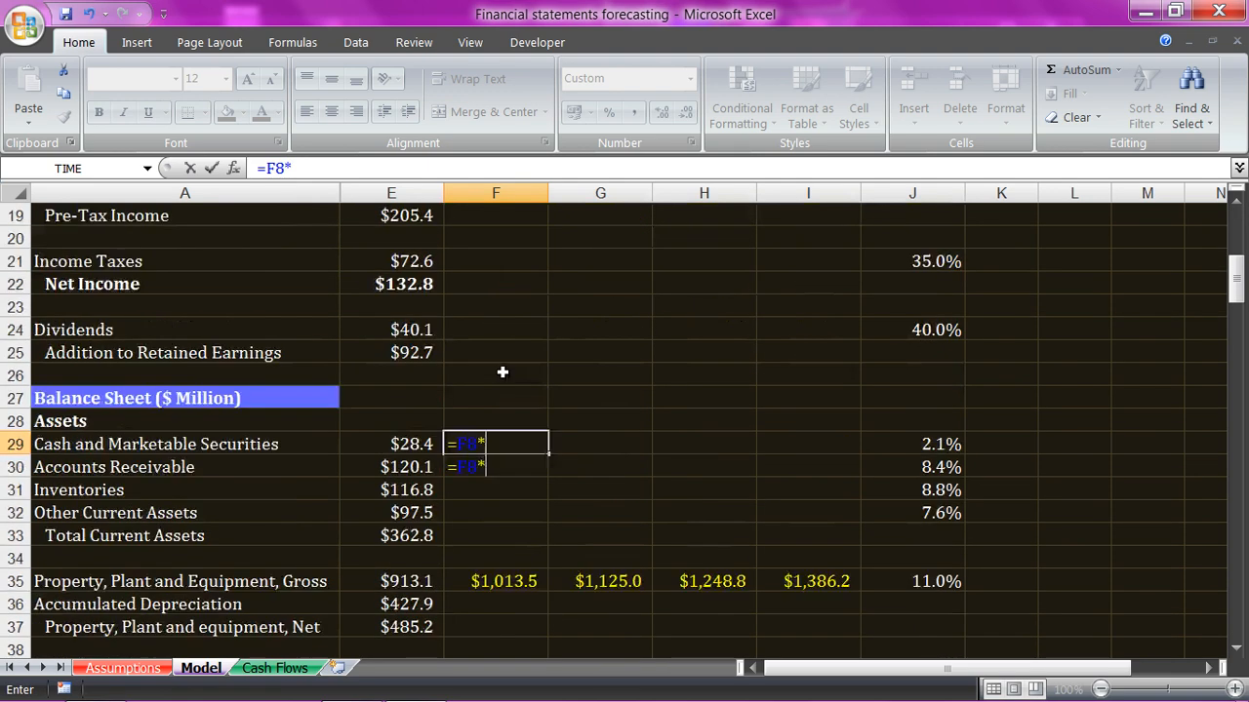
left_click(898, 421)
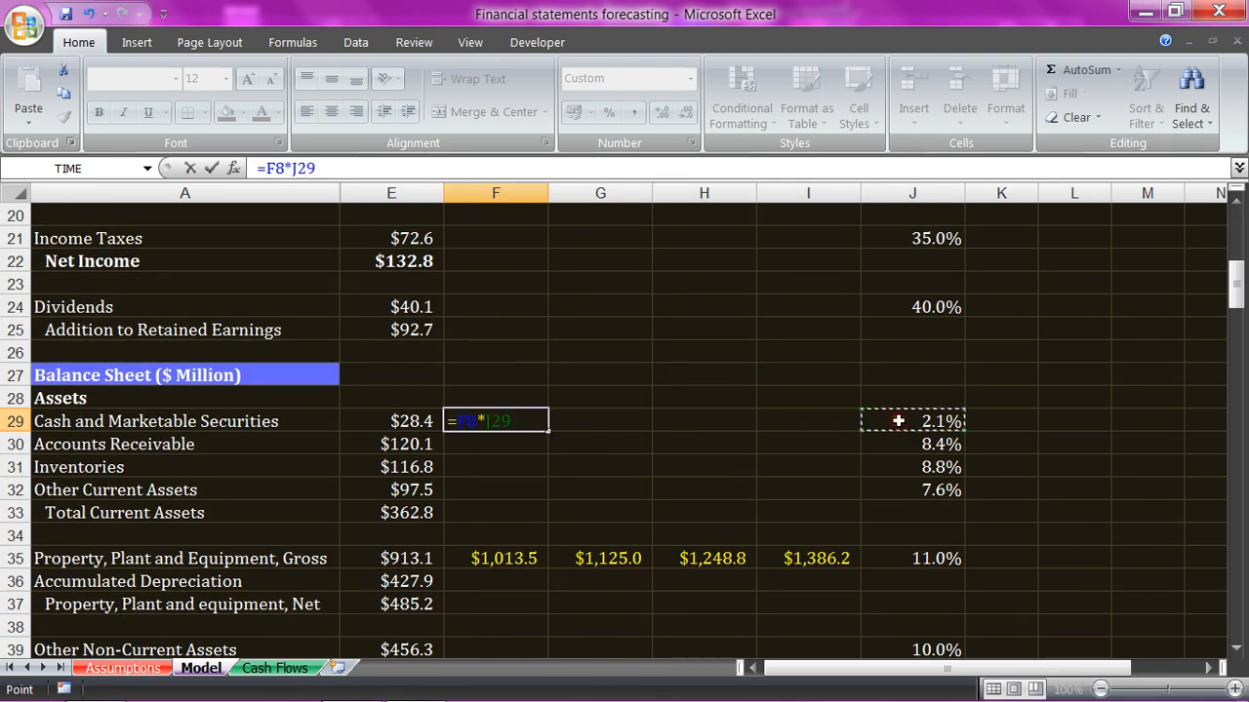
key("F4")
key("Return")
key("Up")
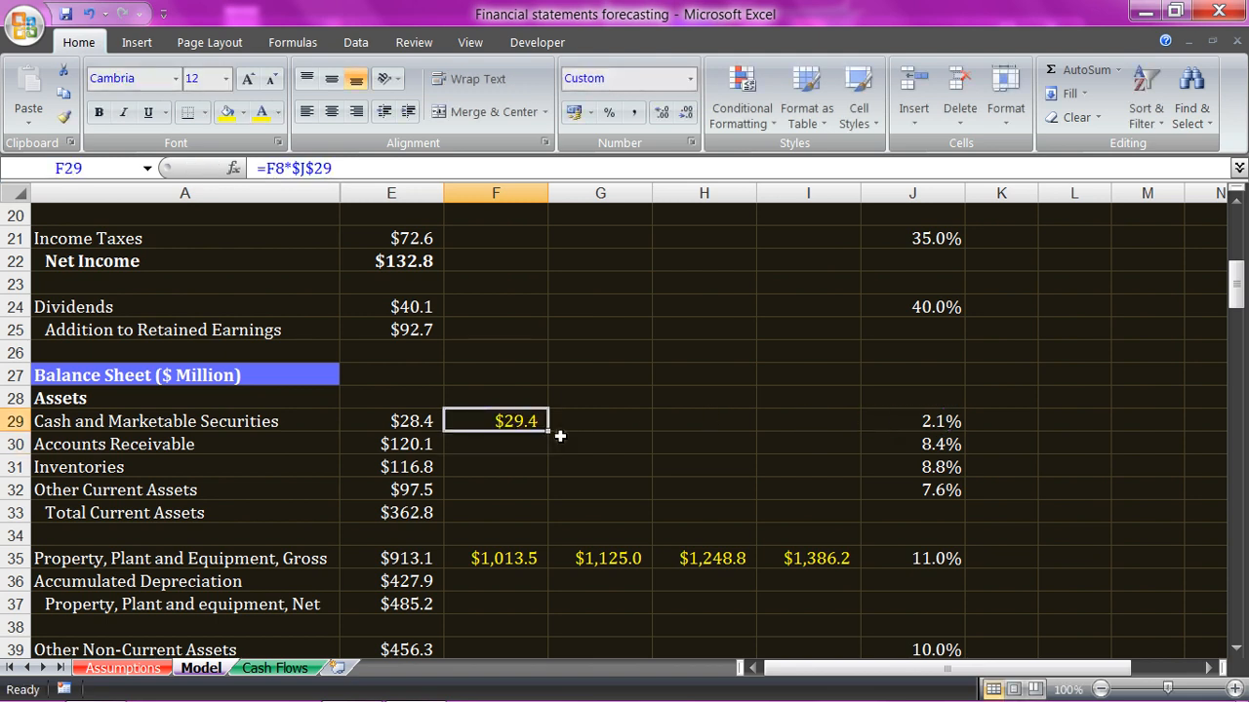
left_click_drag(549, 431, 827, 436)
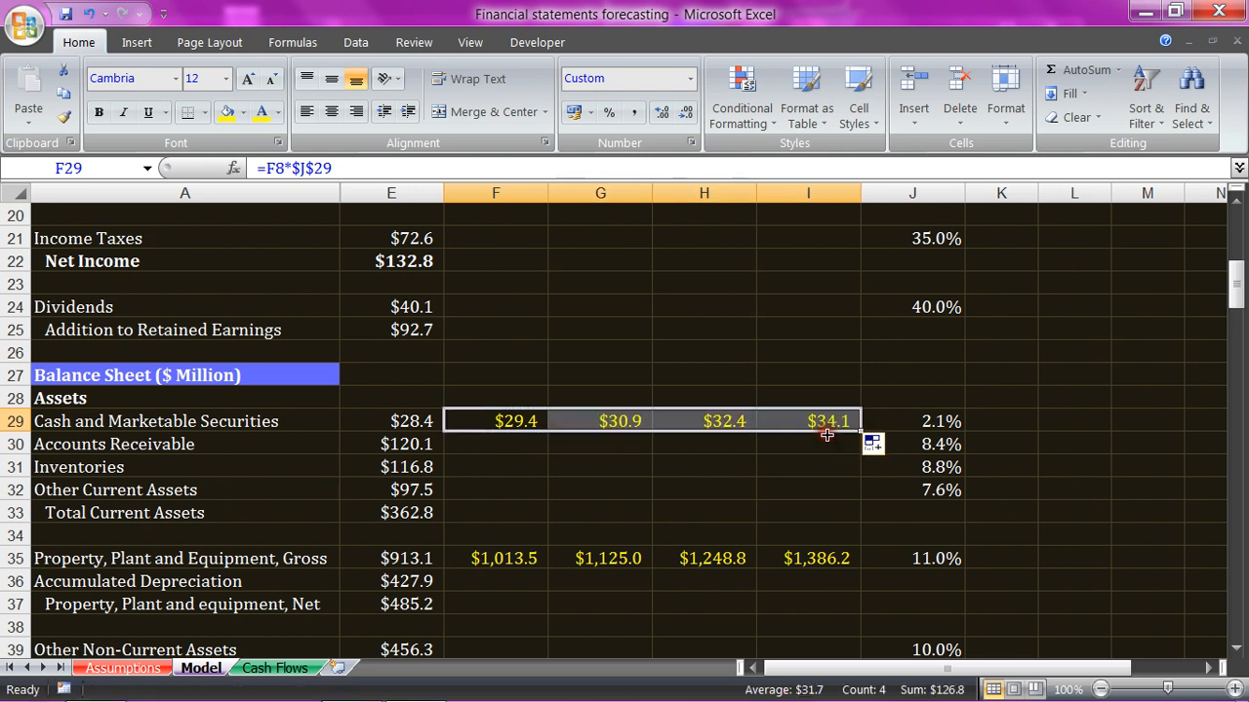
left_click(759, 473)
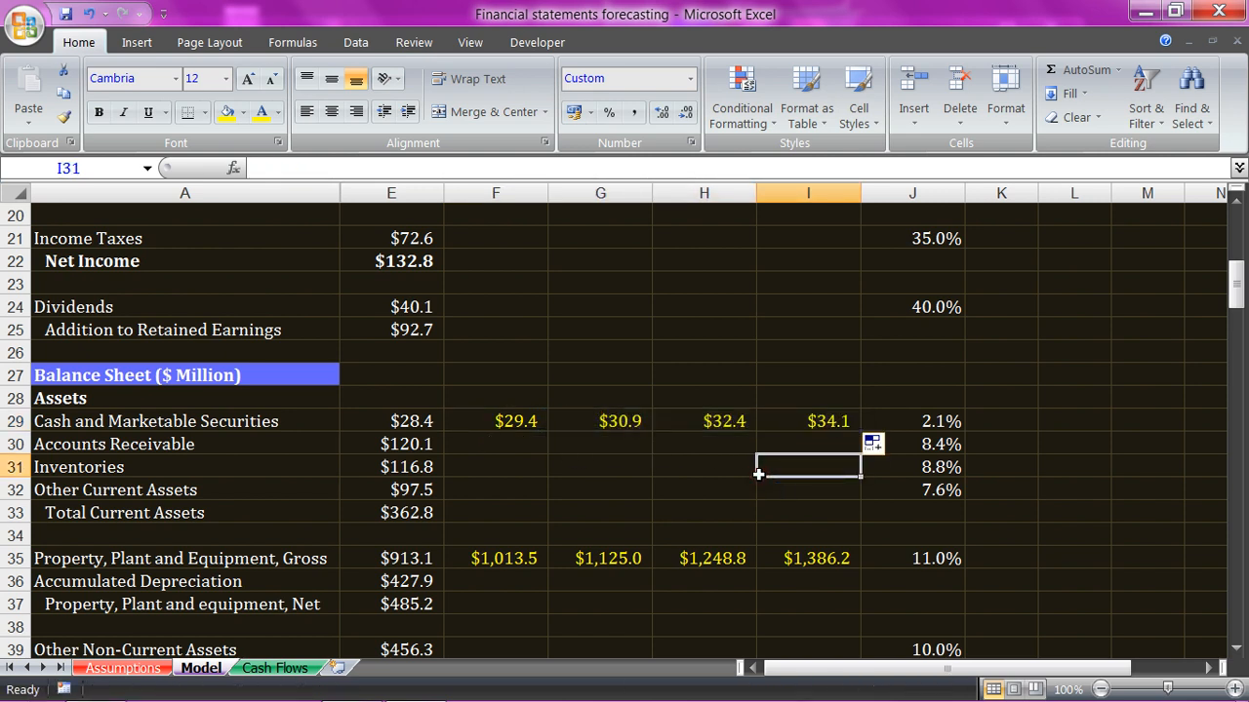
Step: Check the interest on cash & marketable securities assumption on the Assumptions sheet and the Interest (Income) forecasting factor in J17 of the Model sheet
scroll(633, 481, "down", 1)
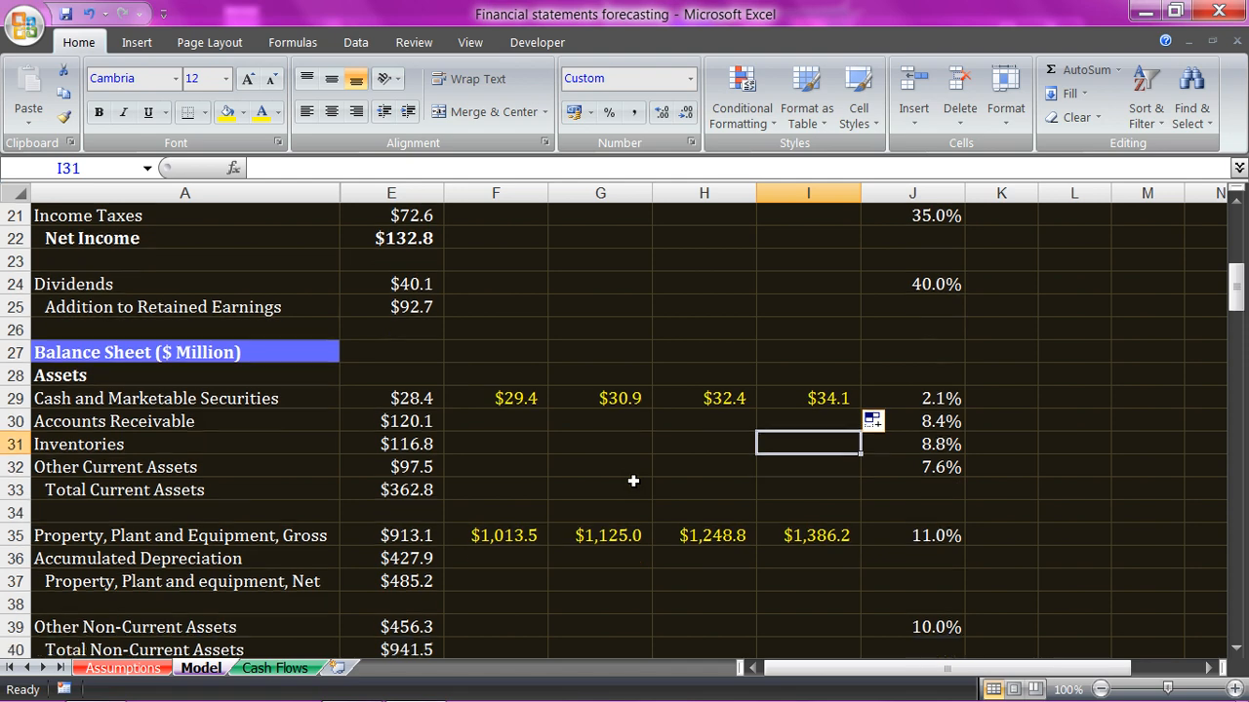
scroll(233, 434, "up", 7)
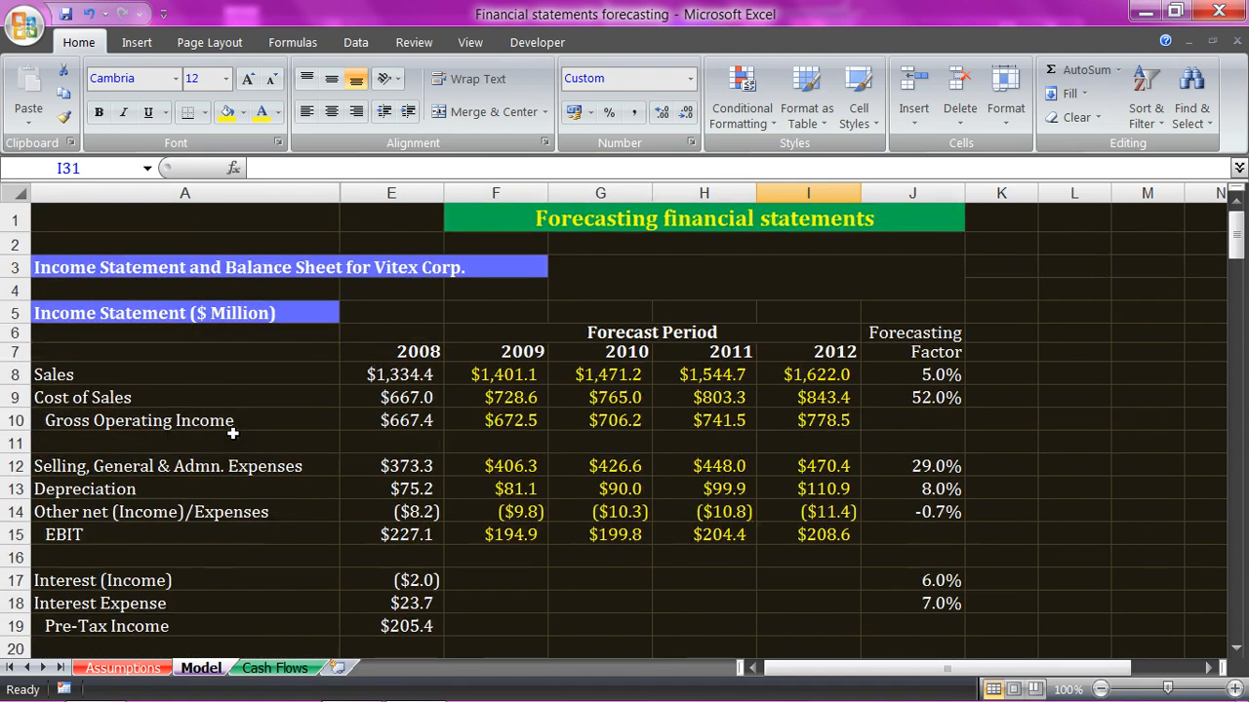
left_click(136, 669)
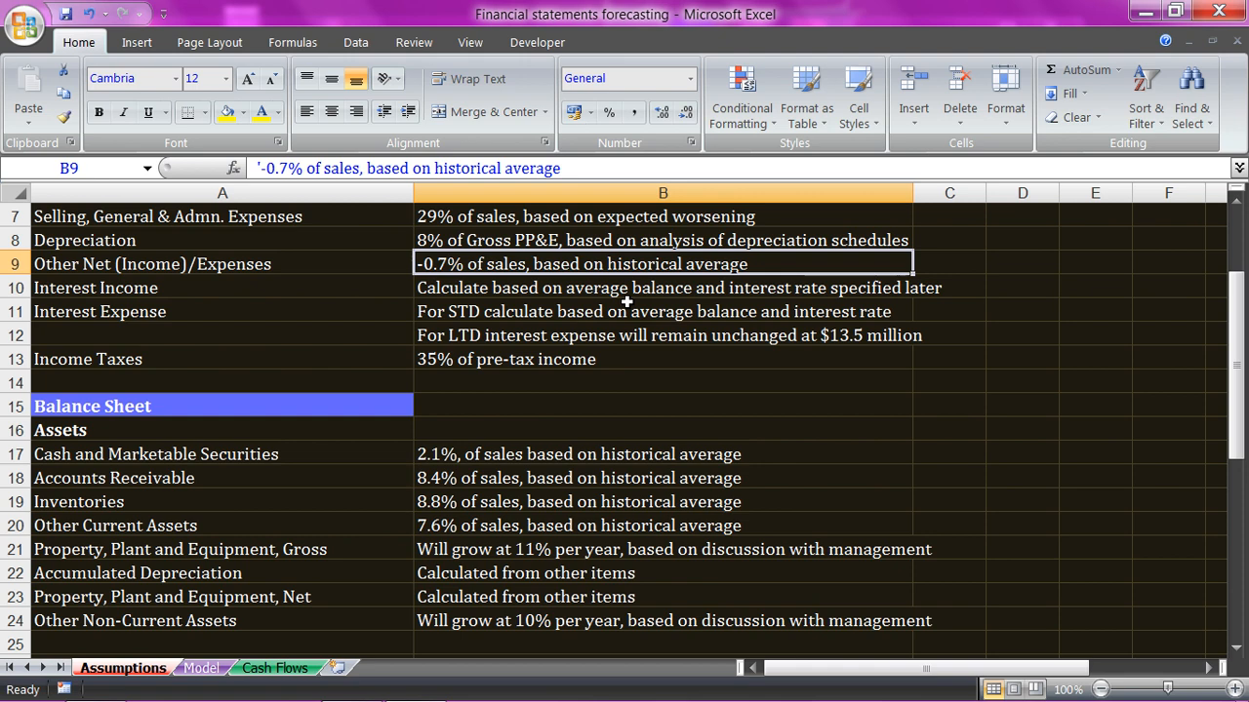
scroll(309, 510, "down", 9)
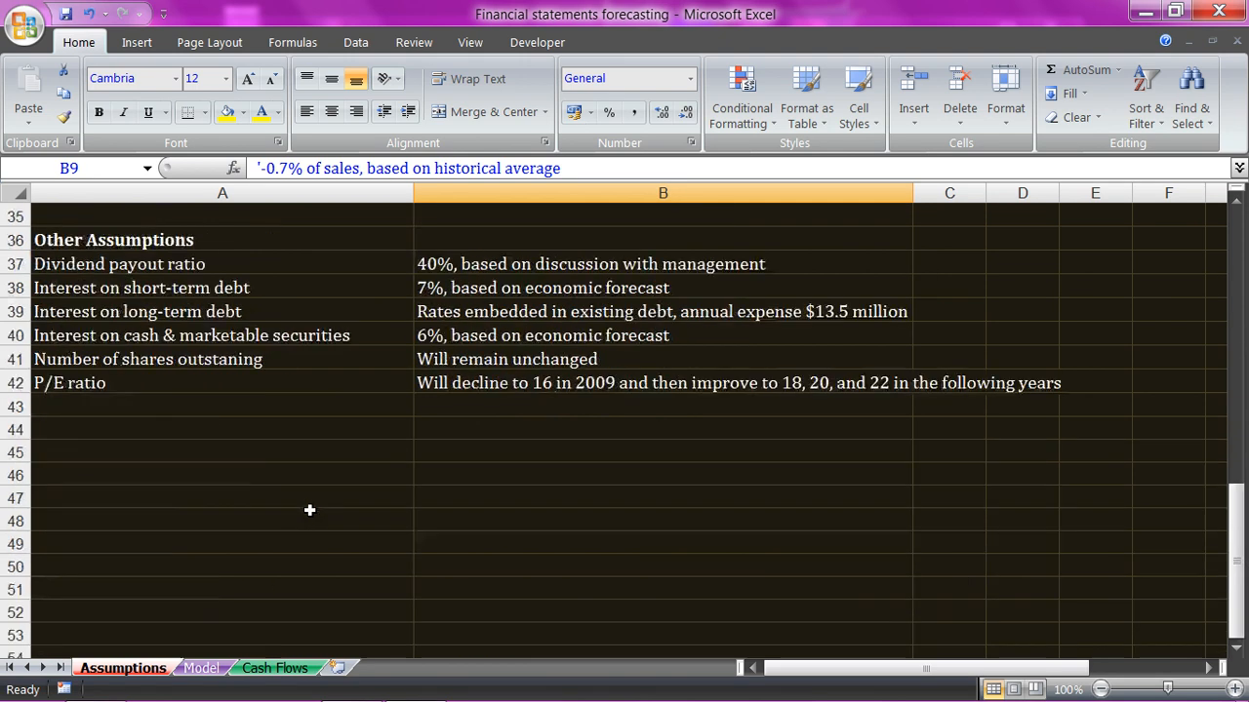
scroll(310, 510, "down", 1)
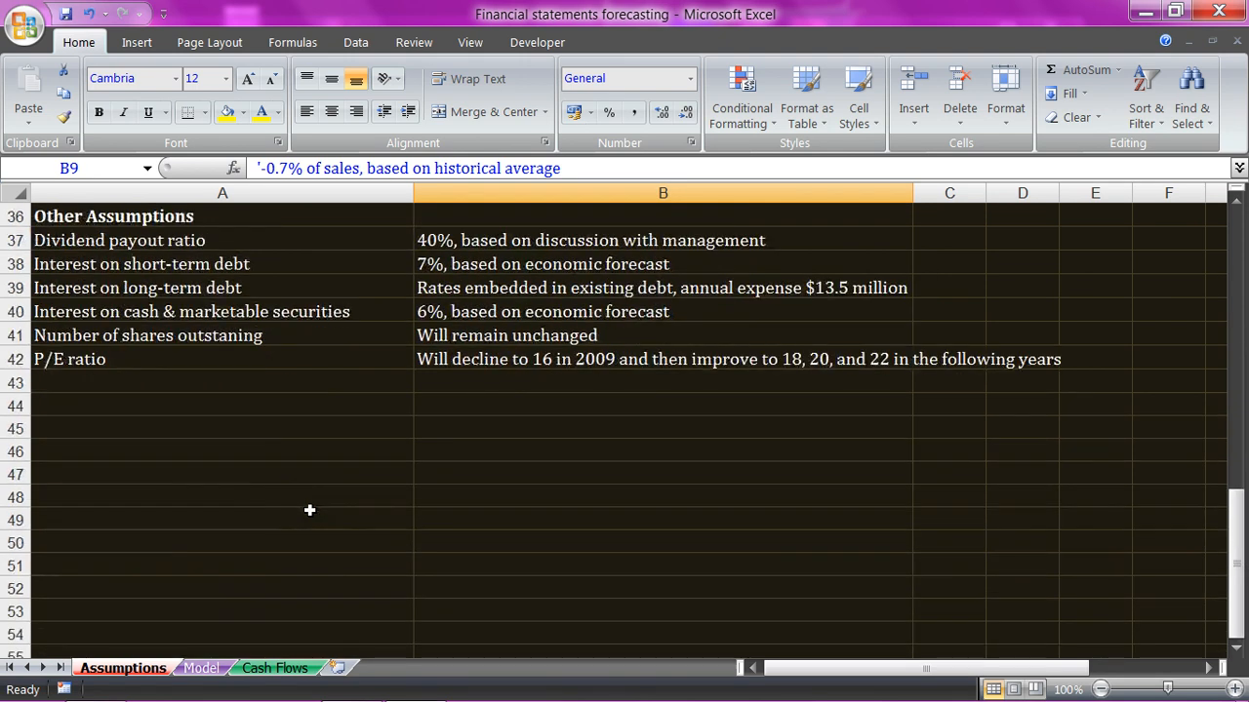
left_click(161, 311)
left_click(549, 316)
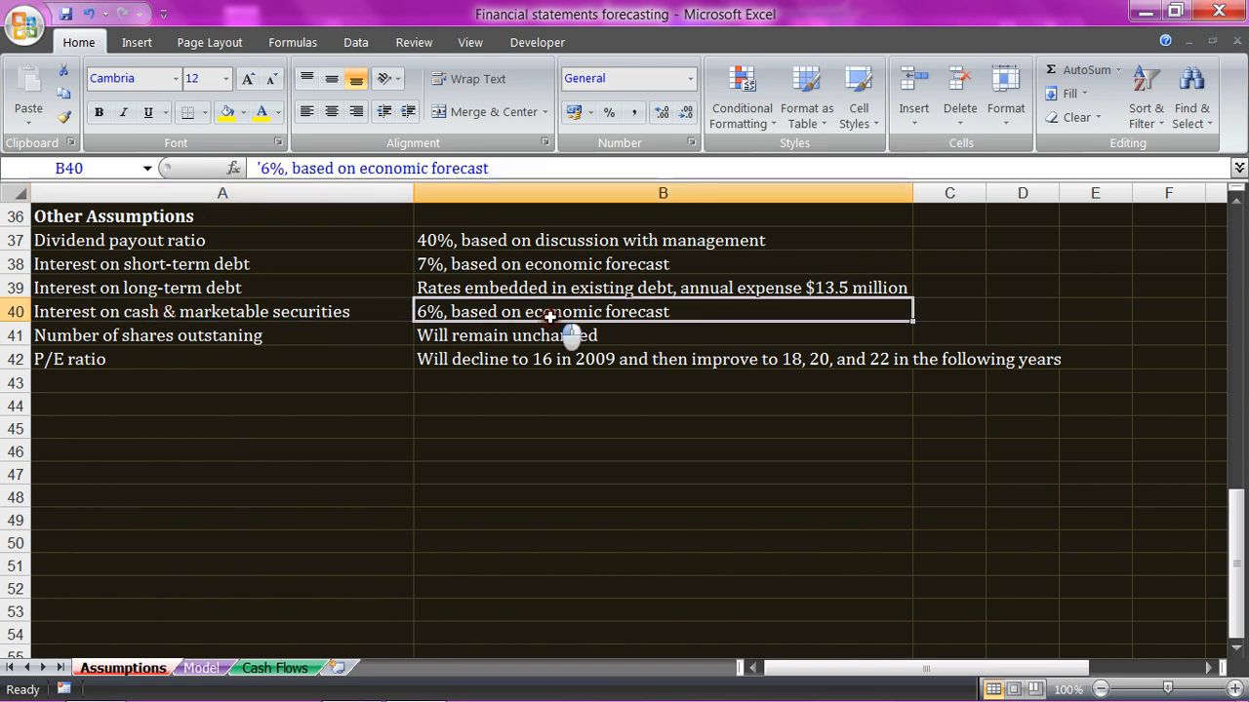
left_click(201, 668)
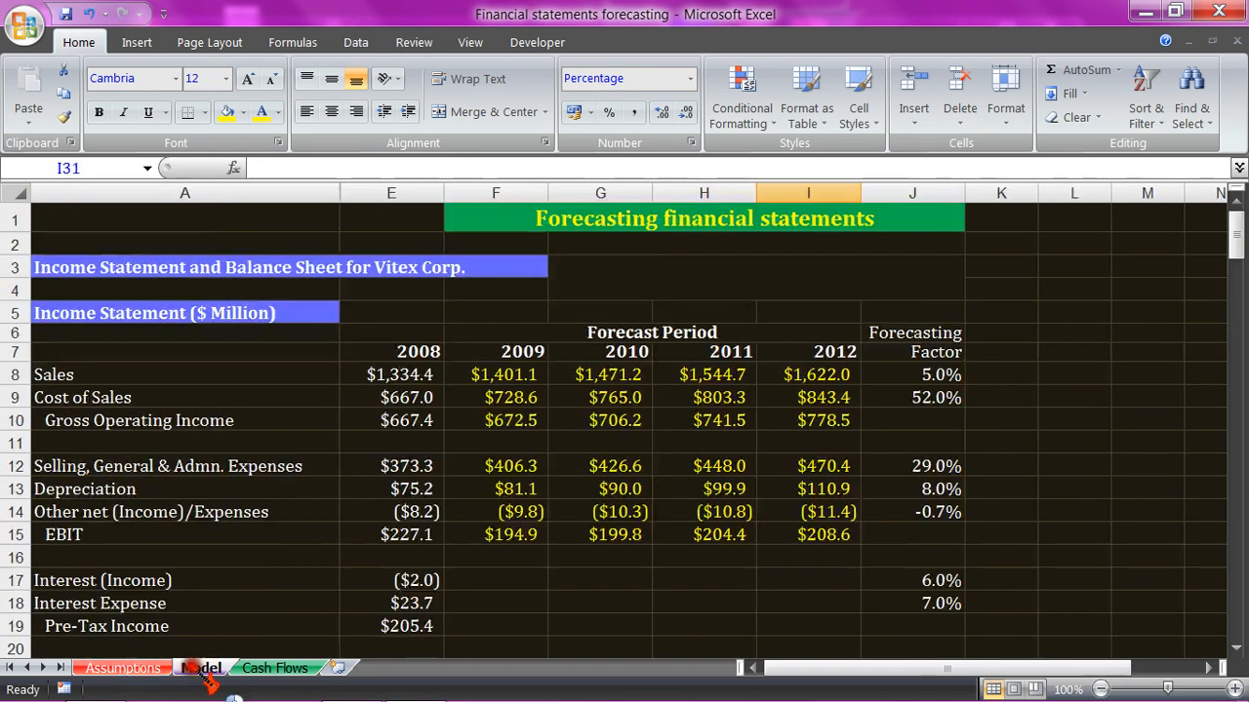
left_click(939, 576)
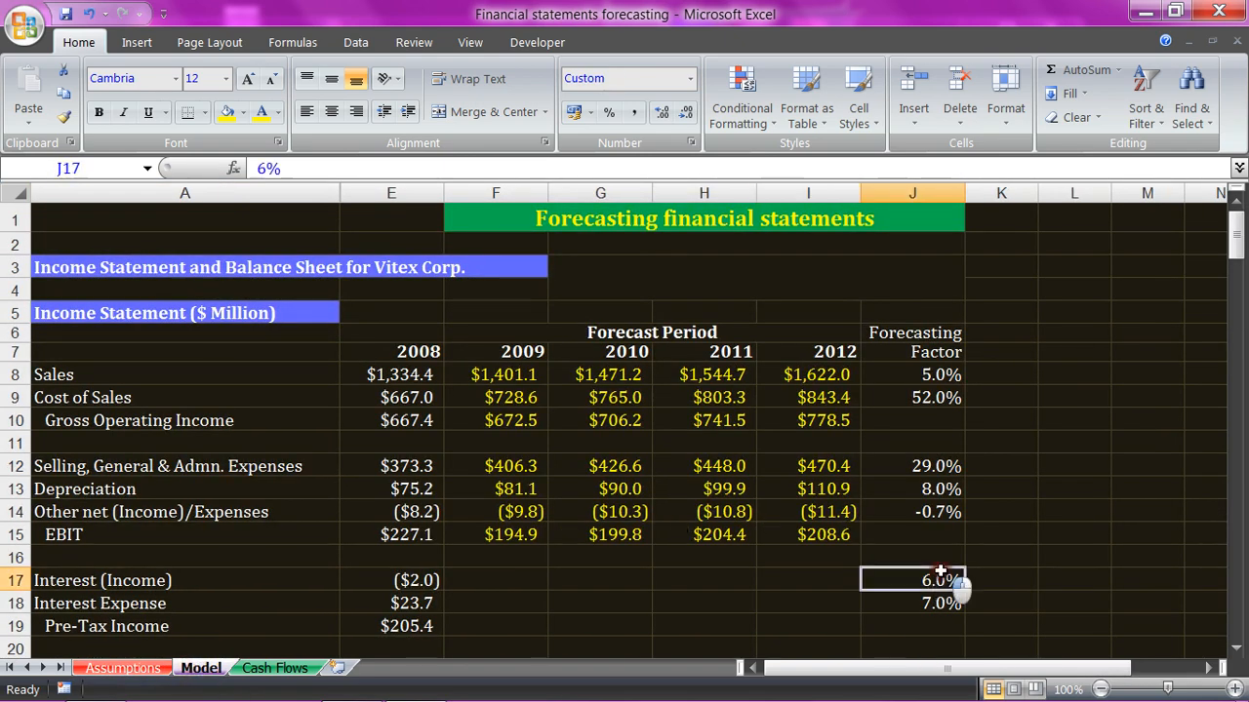
Step: Forecast 2009 Interest (Income) in F17 of the Model sheet with =-AVERAGE(E29:F29)*$J$17
left_click(510, 573)
scroll(508, 573, "down", 2)
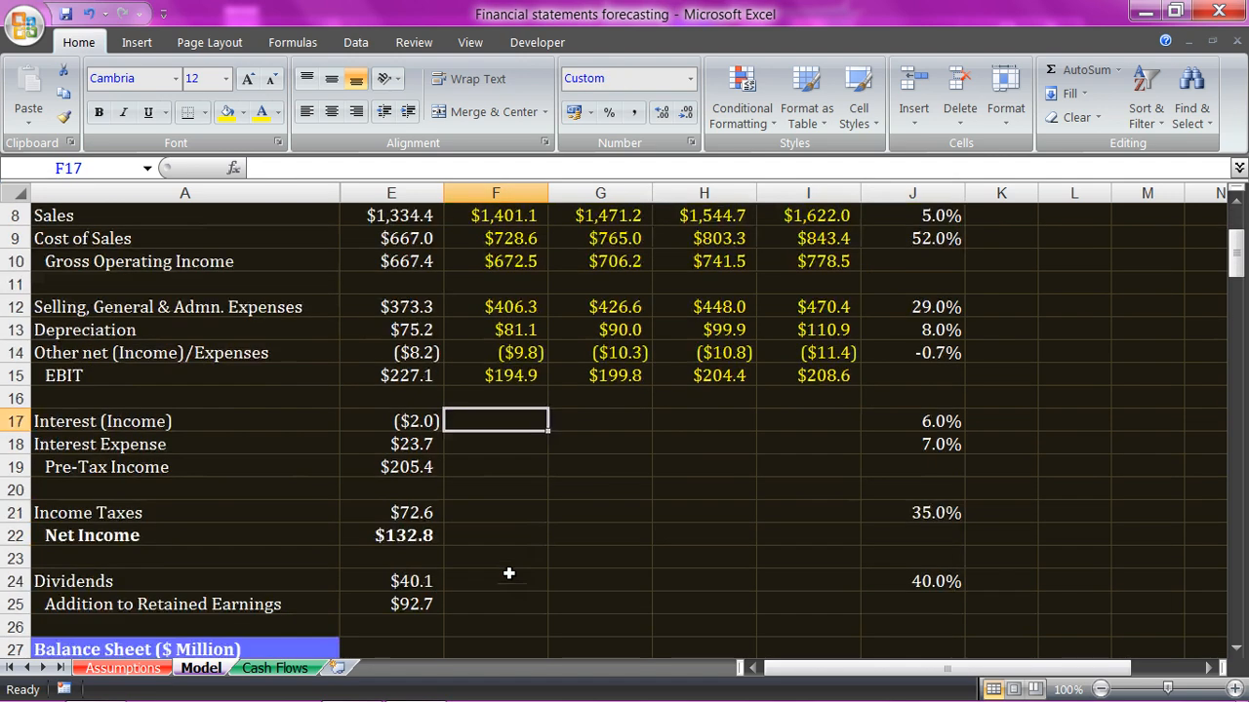
type("=")
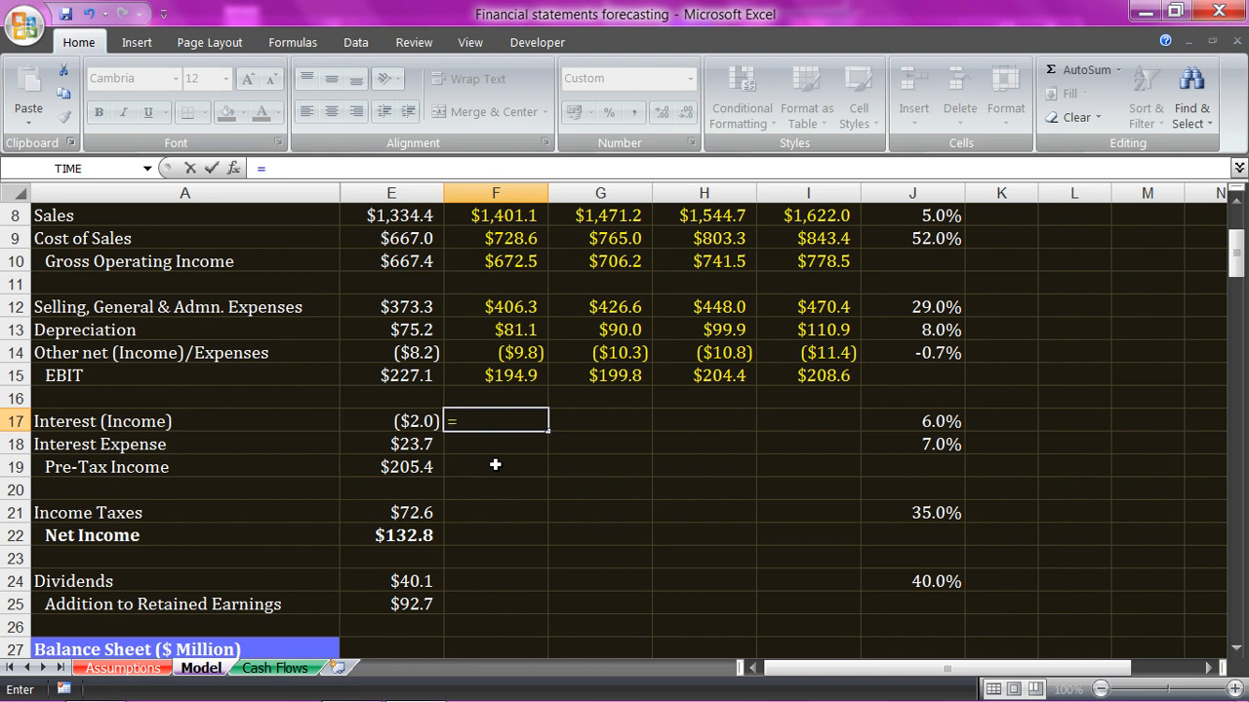
type("-avera")
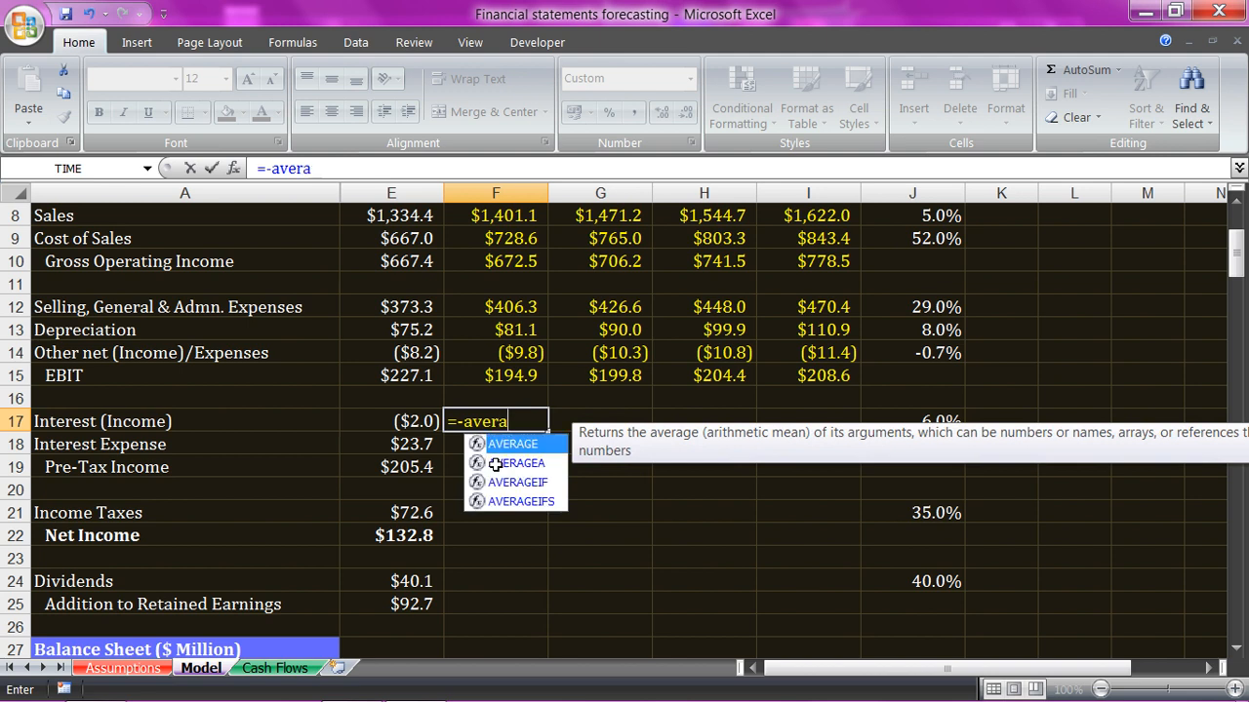
type("ge(")
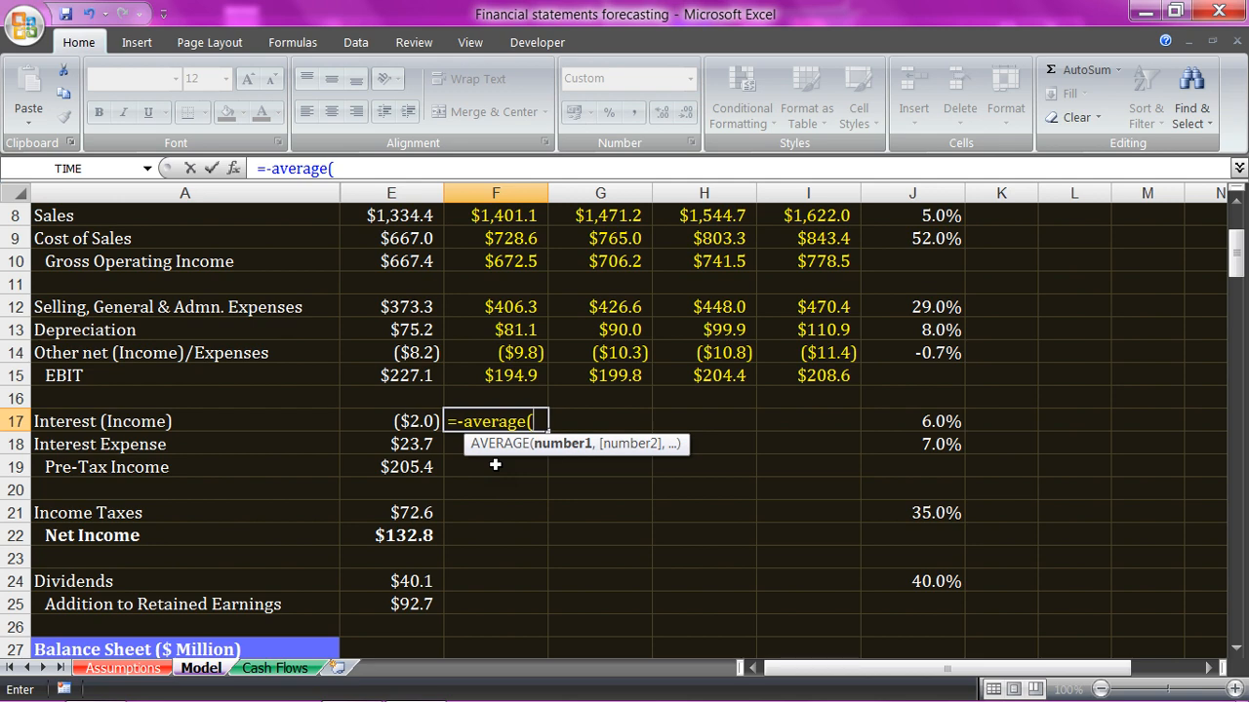
scroll(495, 466, "down", 4)
left_click(410, 400)
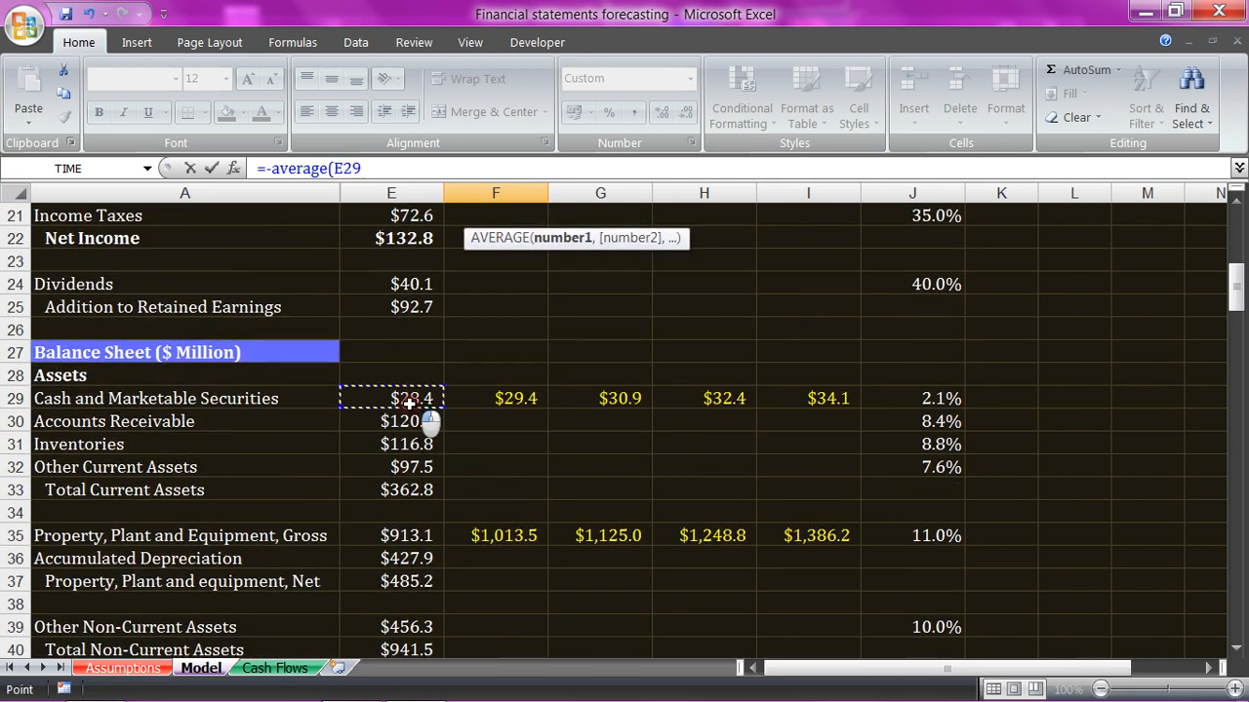
left_click_drag(410, 400, 487, 400)
type(")*")
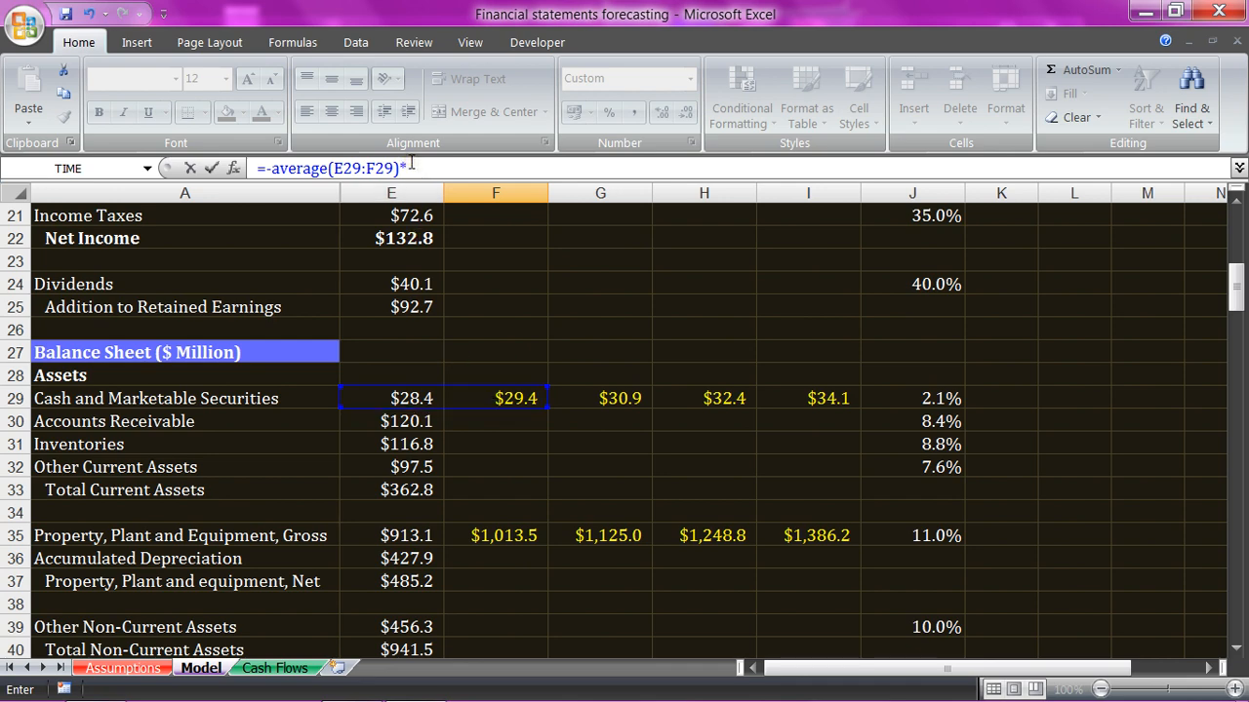
scroll(636, 380, "up", 5)
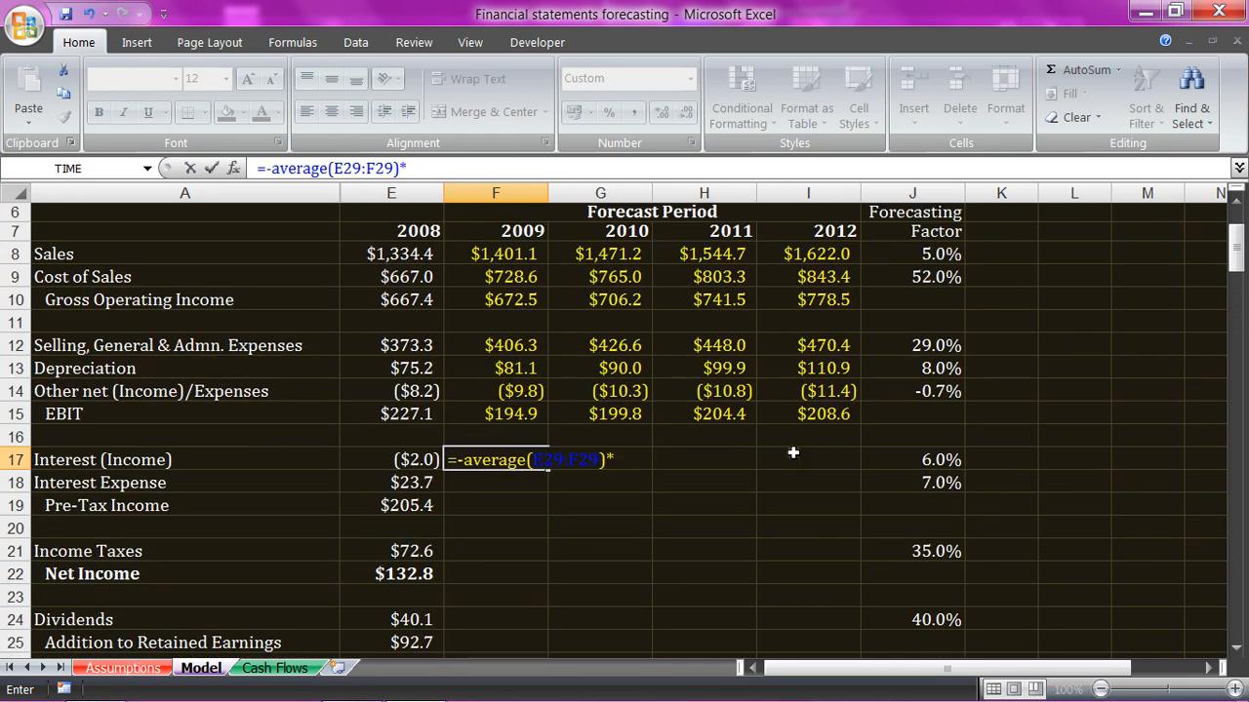
left_click(916, 457)
key("F4")
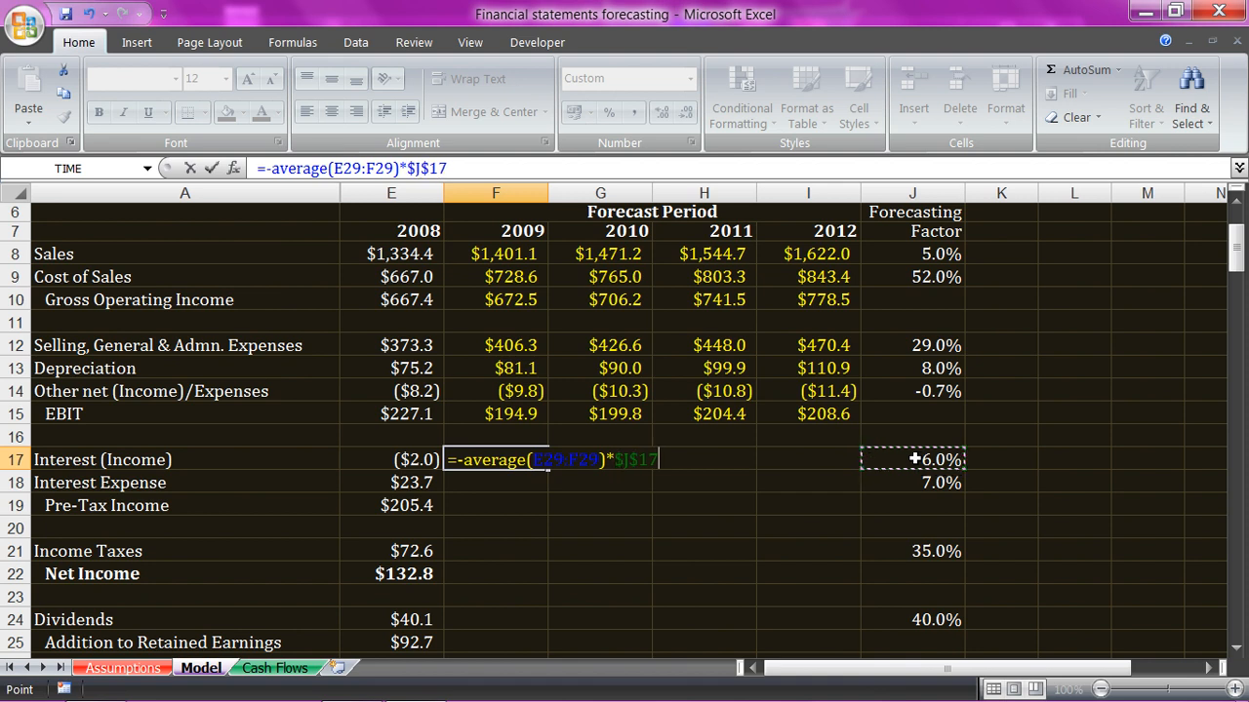
key("Return")
Step: Fill the Interest (Income) formula from F17 across through 2012
key("Up")
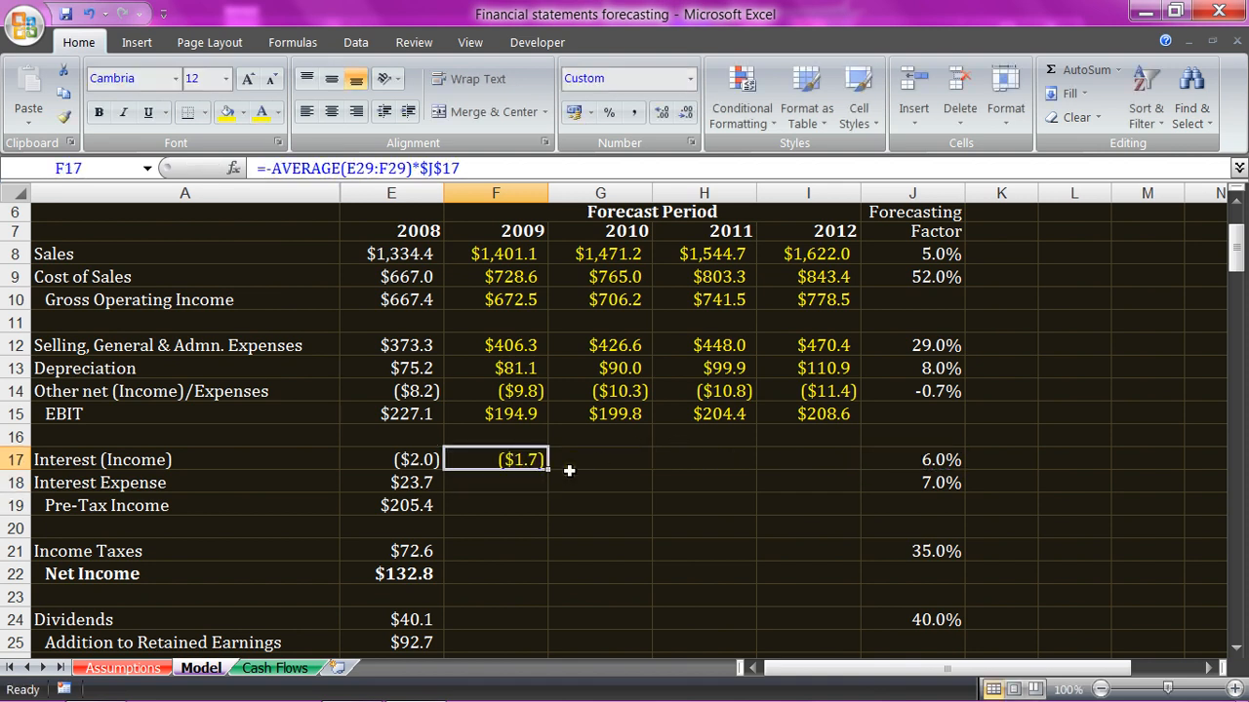
left_click_drag(548, 470, 825, 474)
left_click(717, 495)
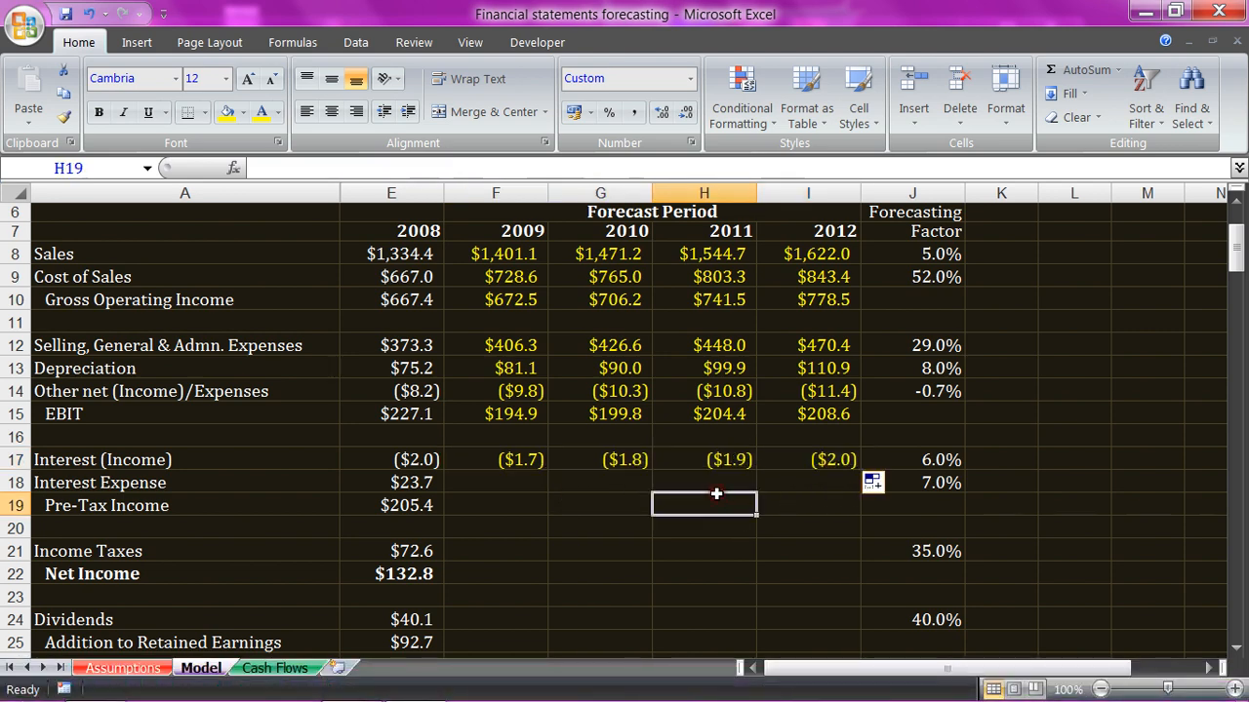
Step: Review the Interest Expense line and the Short-Term Debt and Long-Term Debt rows in the Model sheet
left_click(233, 486)
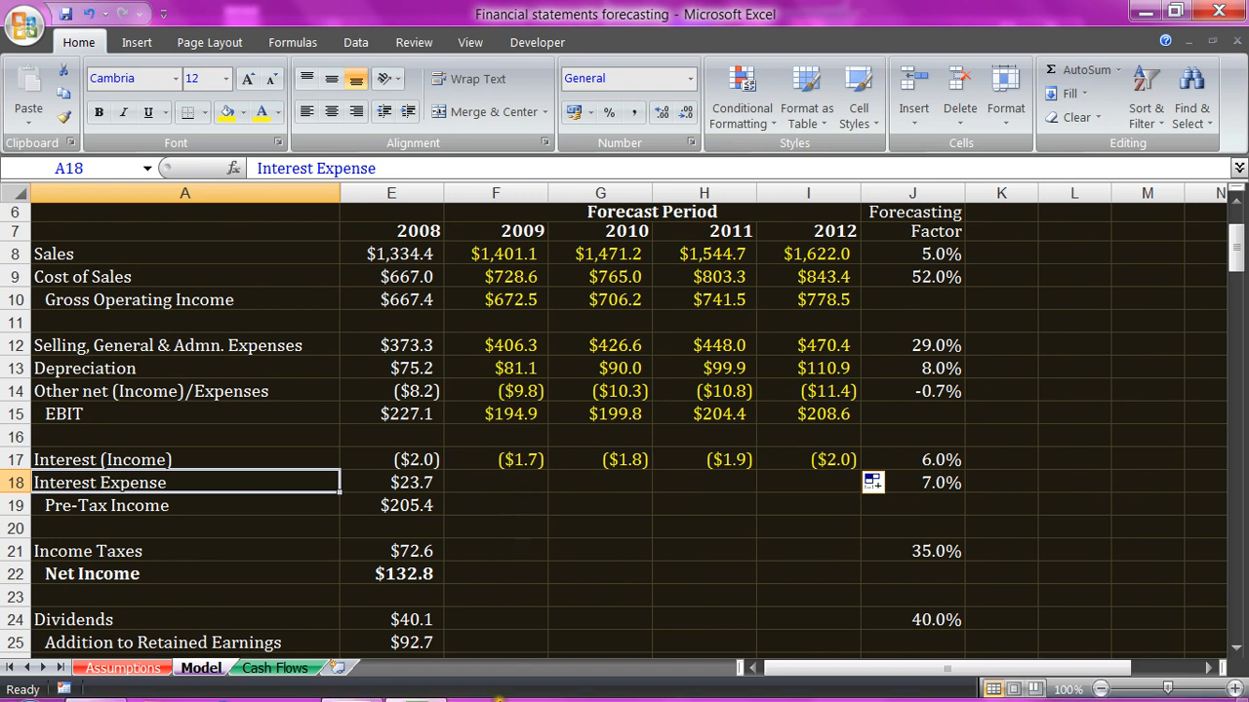
scroll(492, 546, "down", 5)
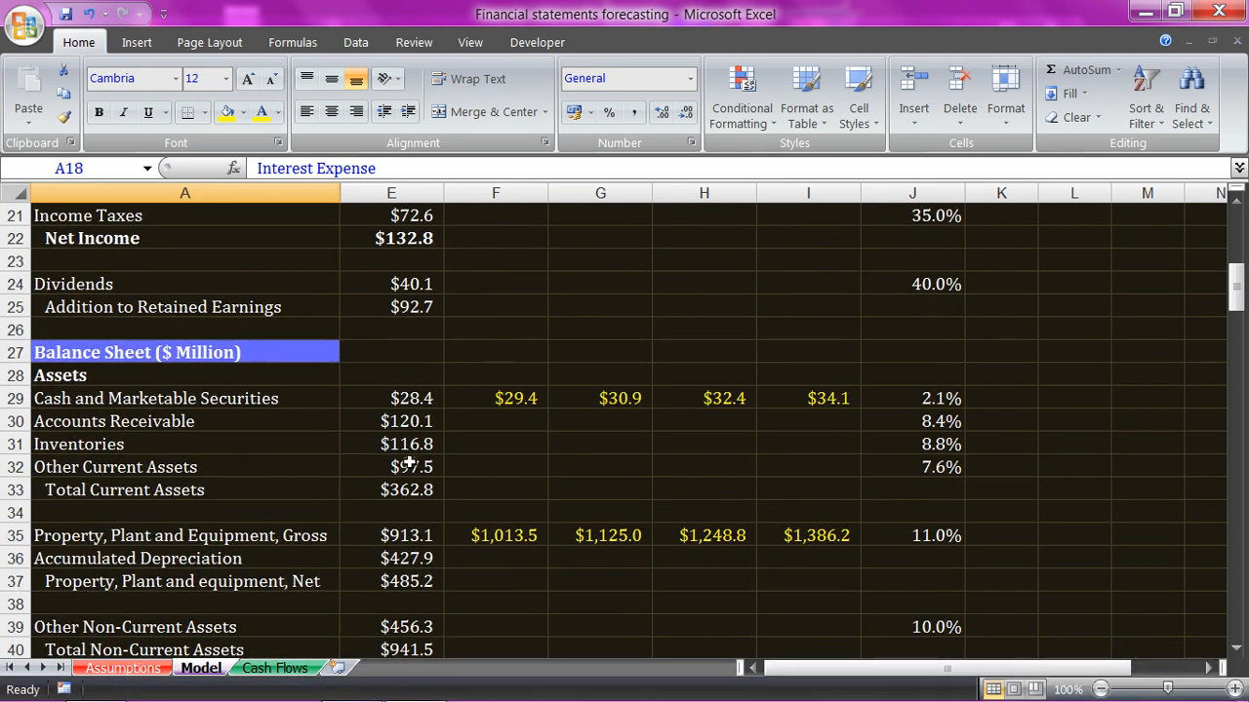
scroll(415, 466, "down", 2)
scroll(409, 466, "down", 2)
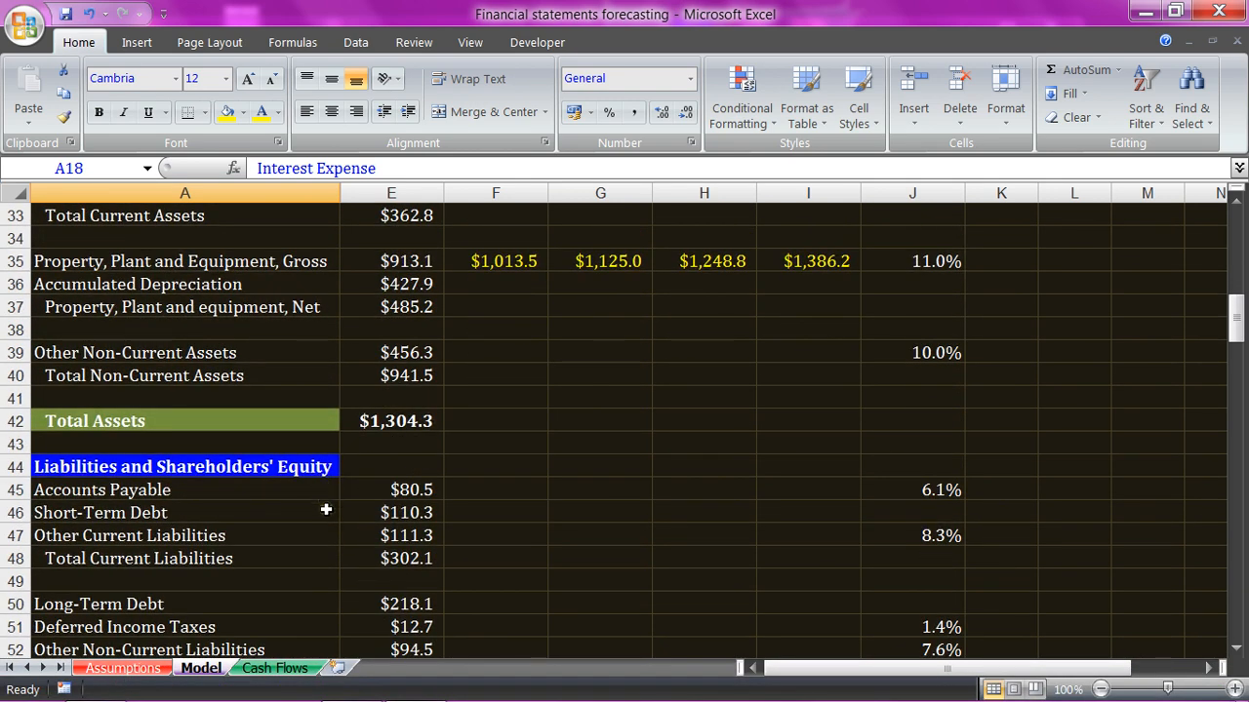
left_click(326, 509)
left_click(256, 609)
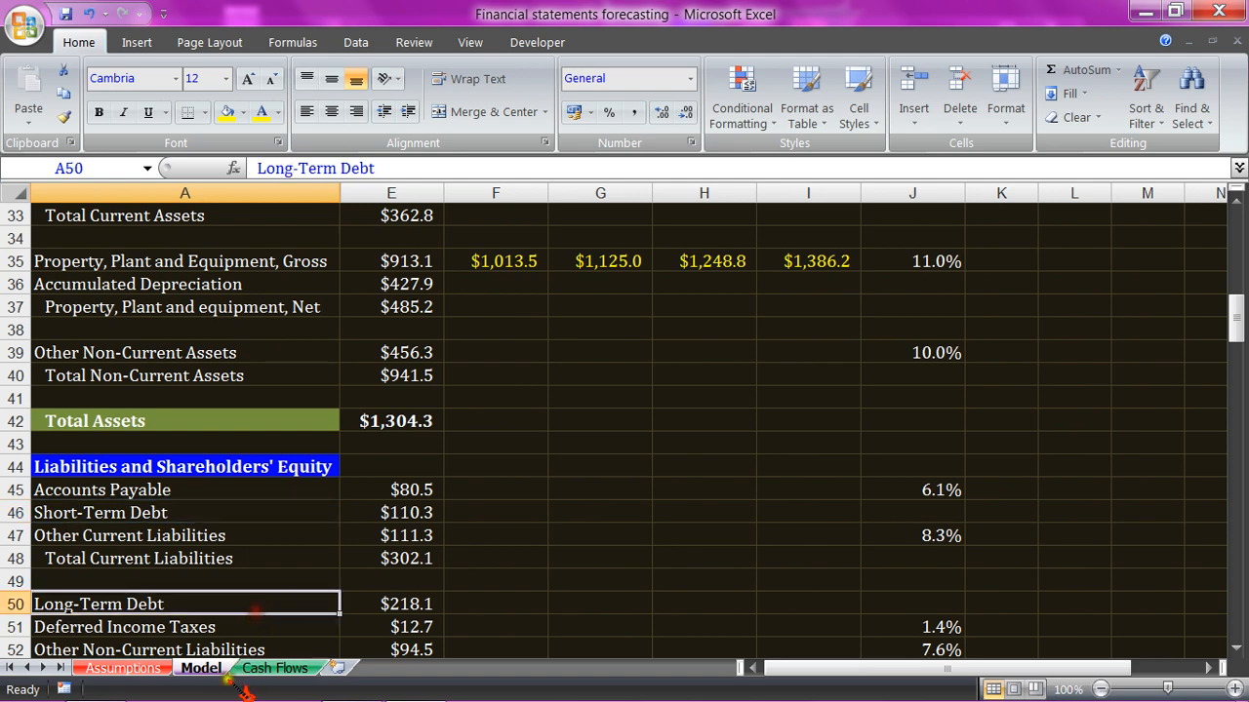
Step: Check the interest on short-term debt and interest on long-term debt assumptions in rows 38 and 39 of the Assumptions sheet
left_click(156, 673)
left_click_drag(435, 436, 451, 359)
left_click(330, 269)
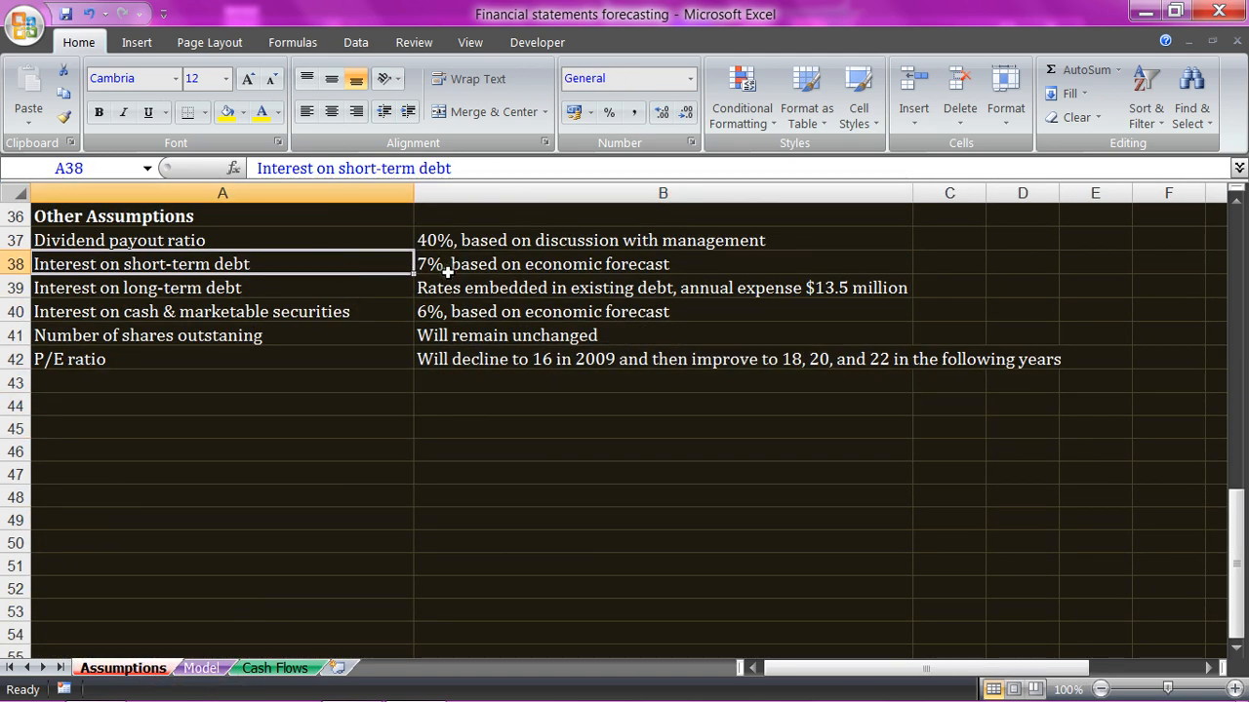
left_click(447, 266)
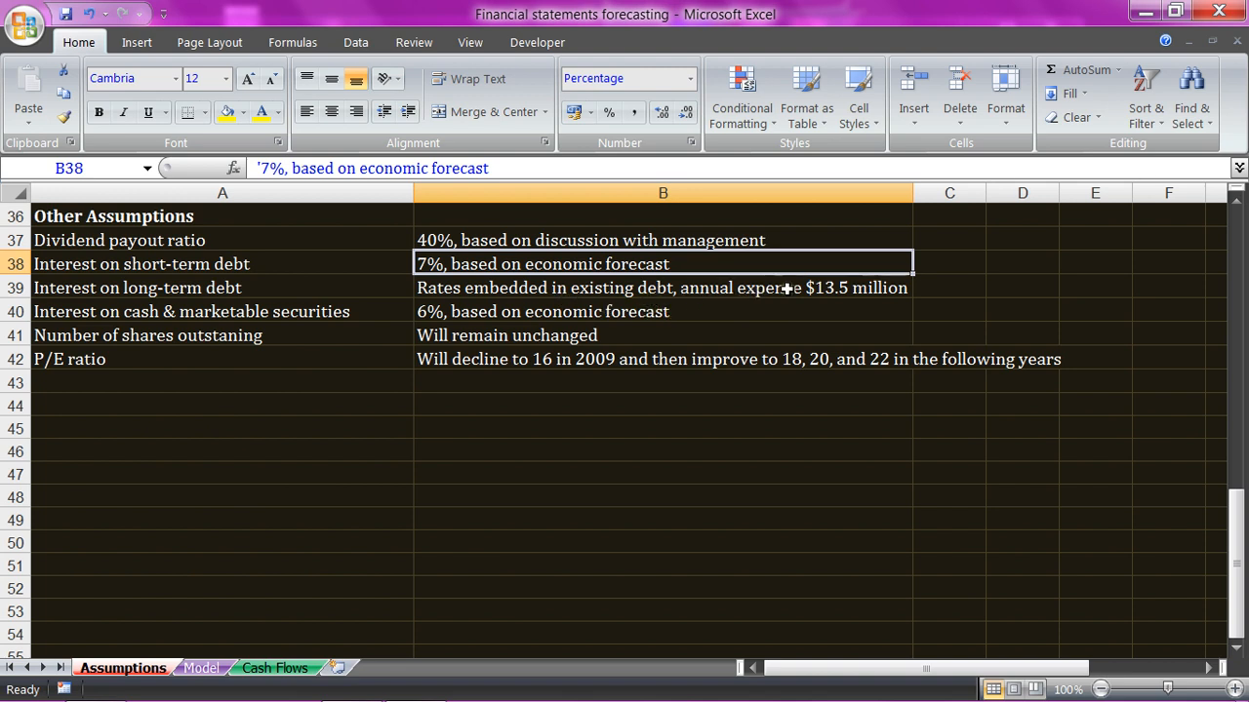
left_click(843, 289)
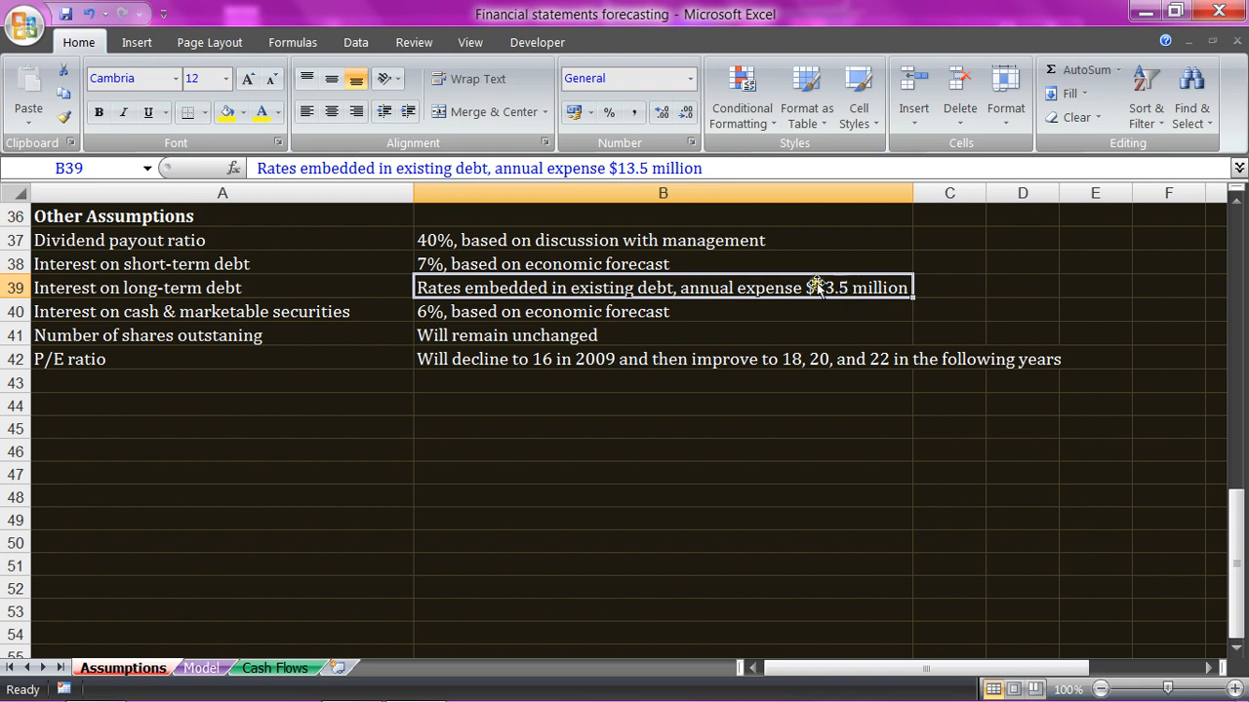
left_click(524, 263)
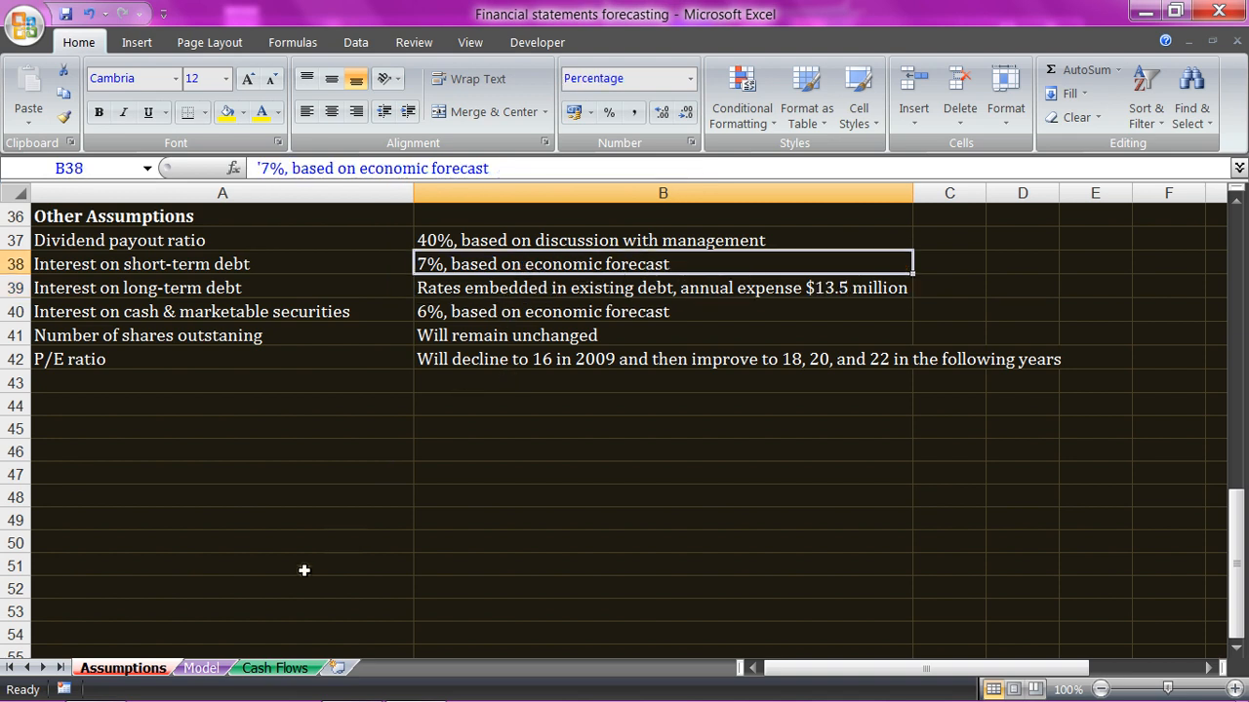
Step: Recheck the long-term debt interest assumption and read the Short-Term Debt assumption in B28 of the Assumptions sheet
left_click(201, 668)
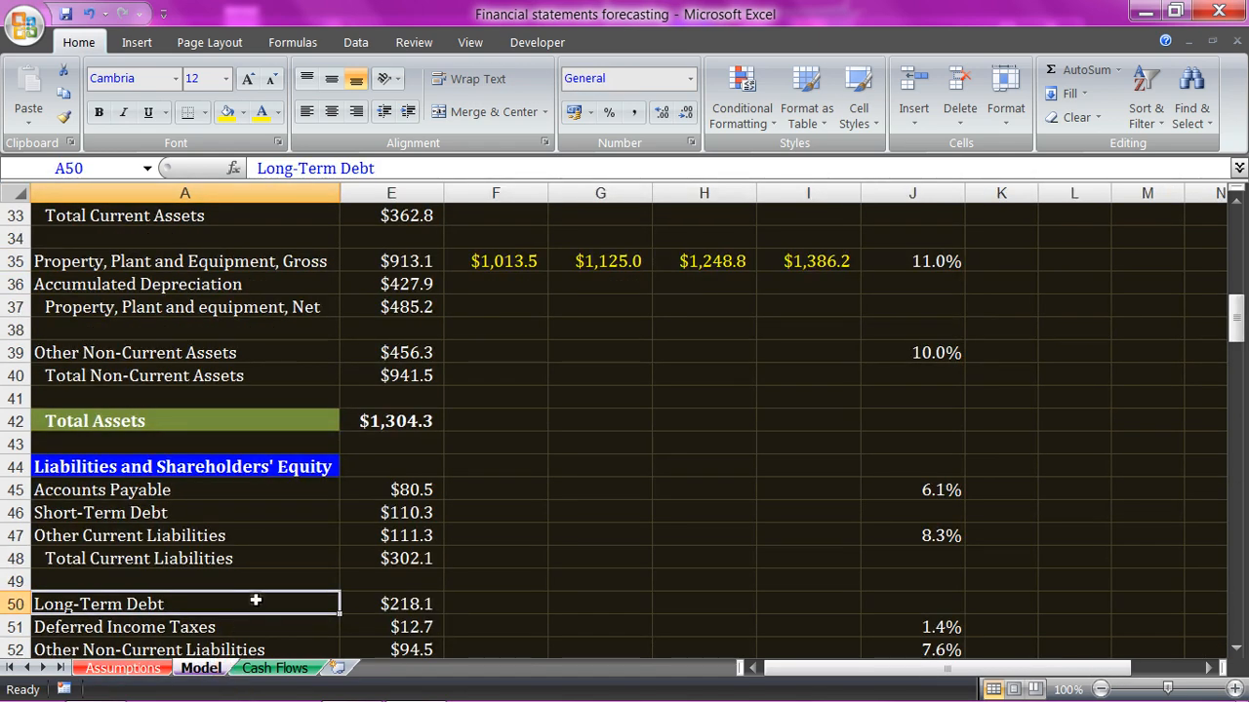
left_click(146, 669)
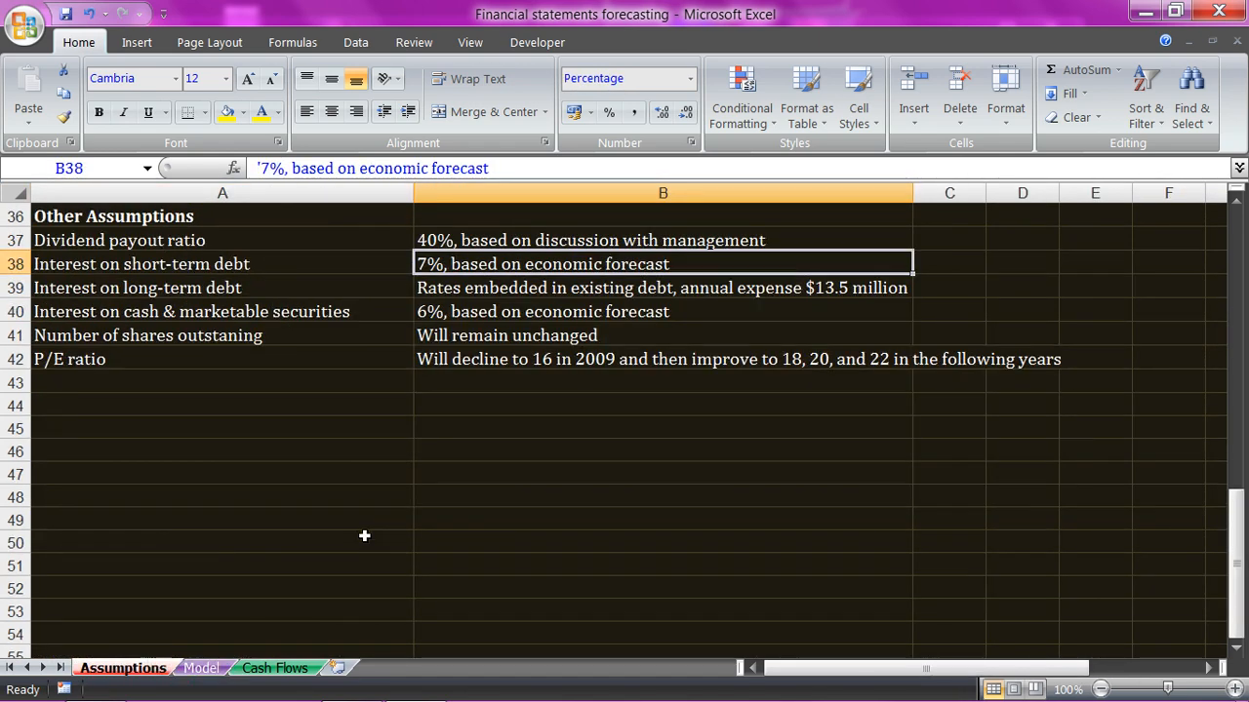
scroll(365, 532, "up", 5)
scroll(364, 536, "down", 2)
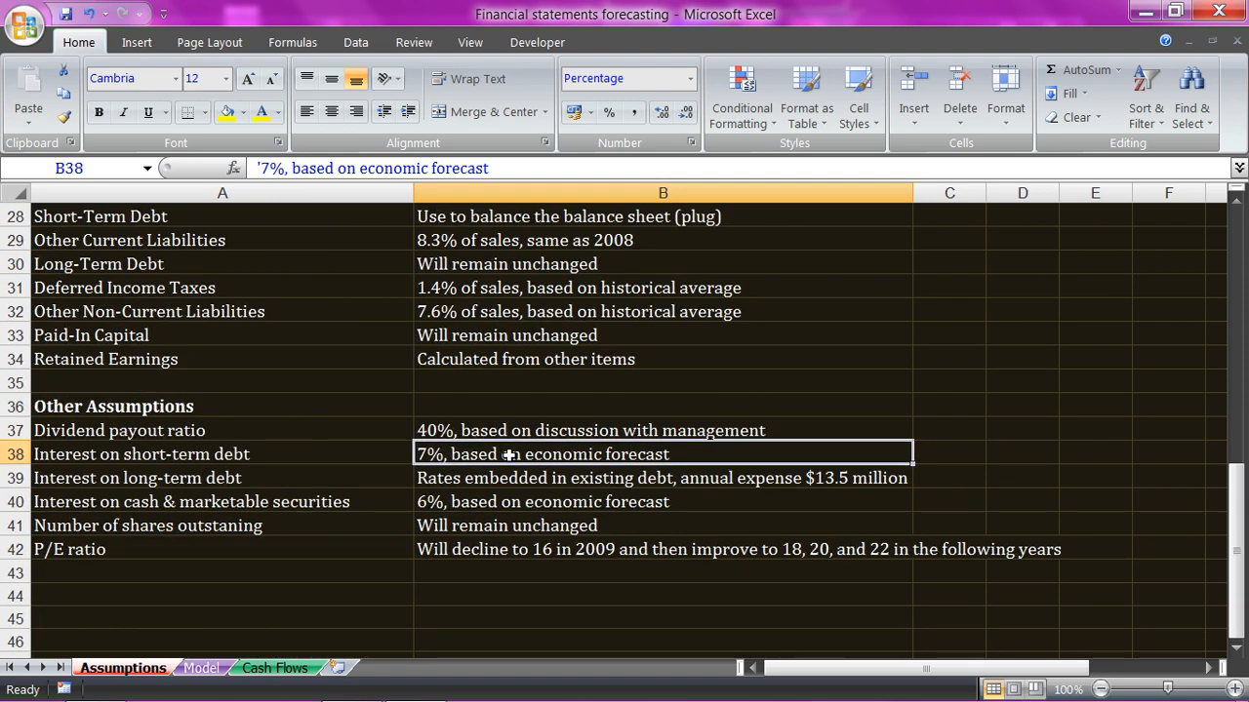
left_click(370, 477)
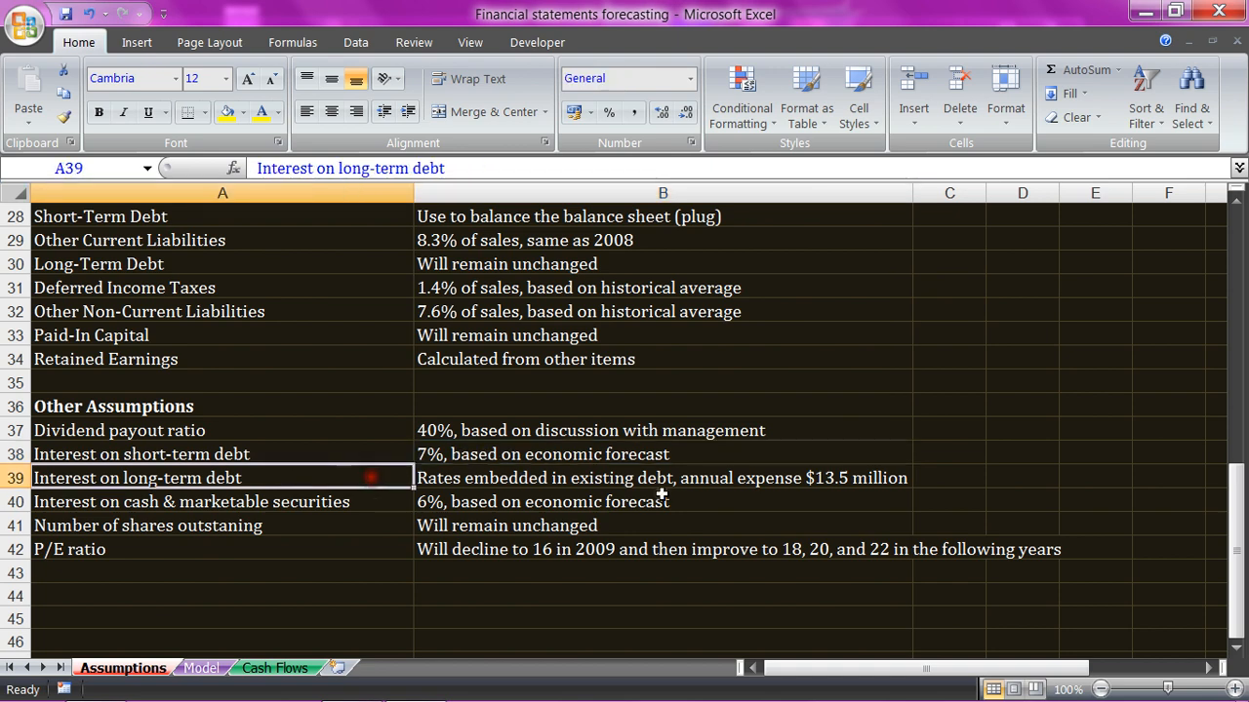
left_click(868, 483)
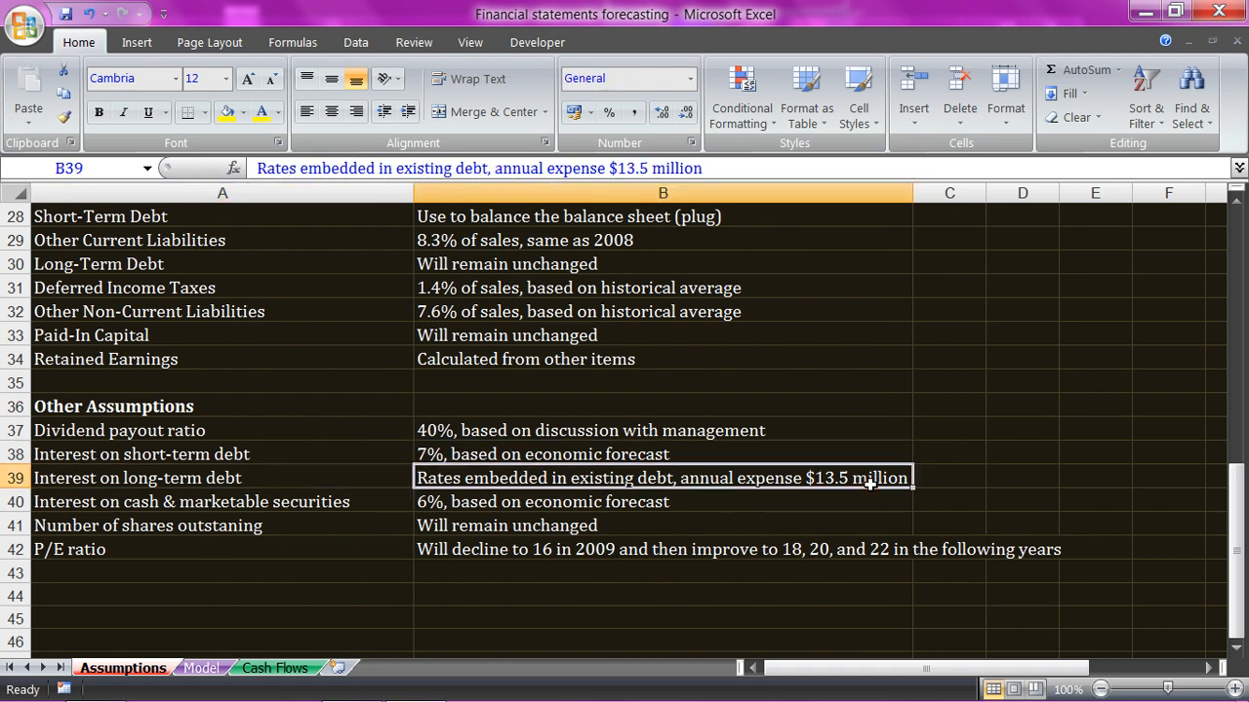
scroll(868, 483, "up", 3)
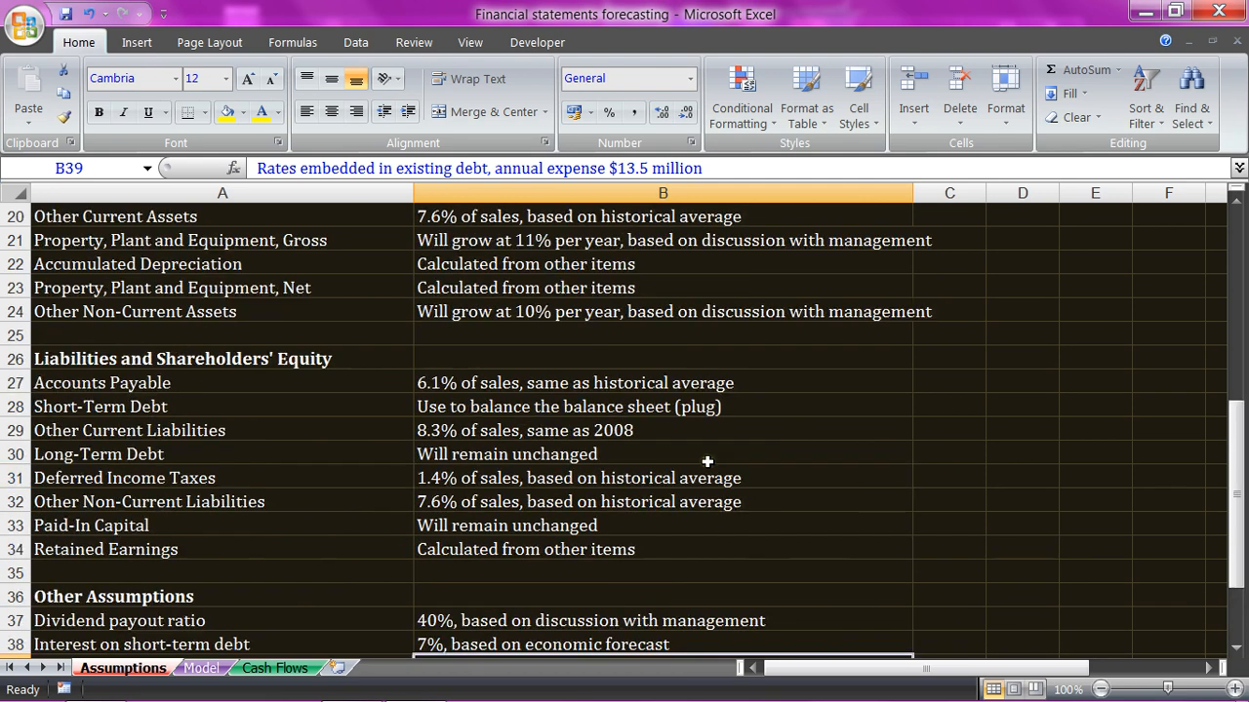
left_click(471, 406)
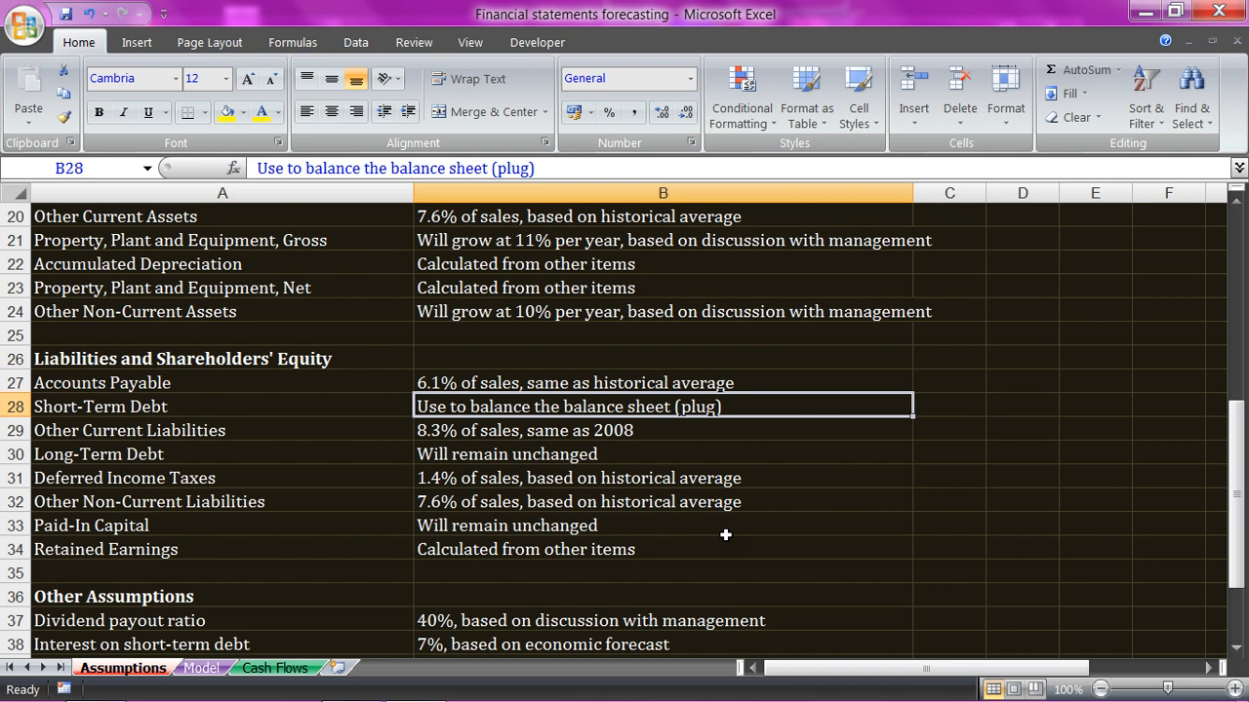
Step: Copy the 2008 Short-Term Debt value from E46 of the Model sheet across F46:I46 for 2009 through 2012
left_click(202, 667)
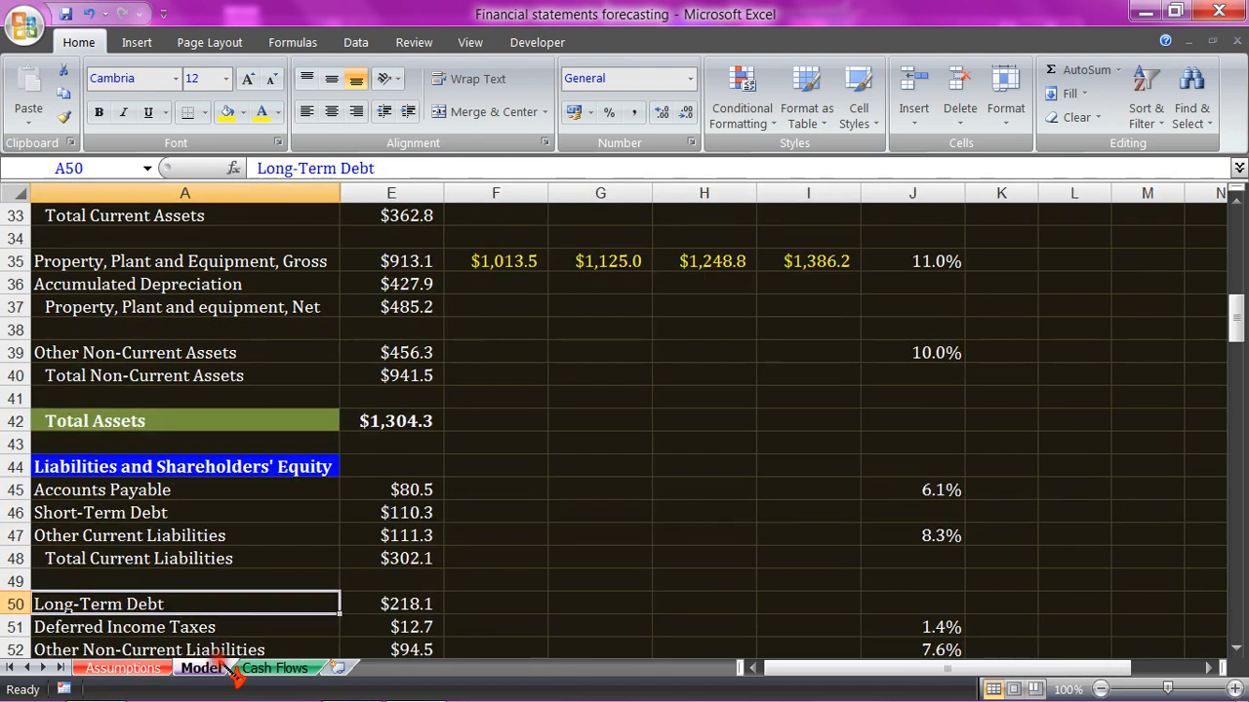
left_click(429, 513)
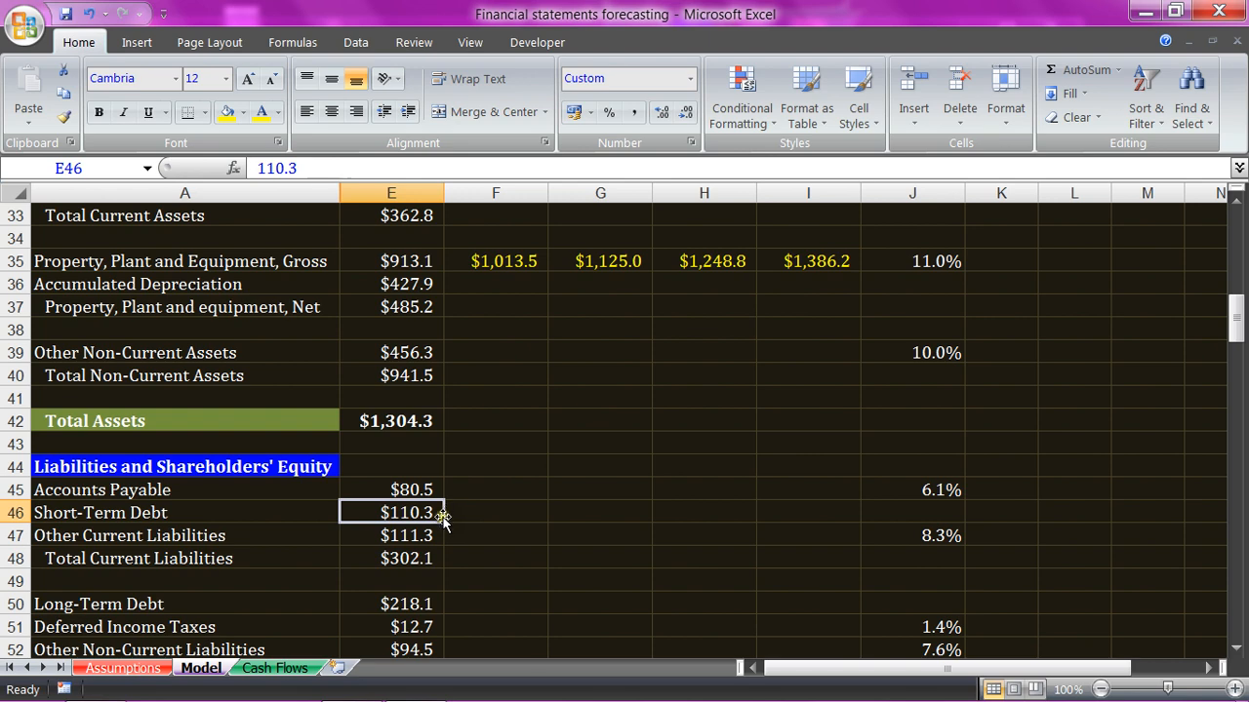
left_click_drag(444, 523, 837, 517)
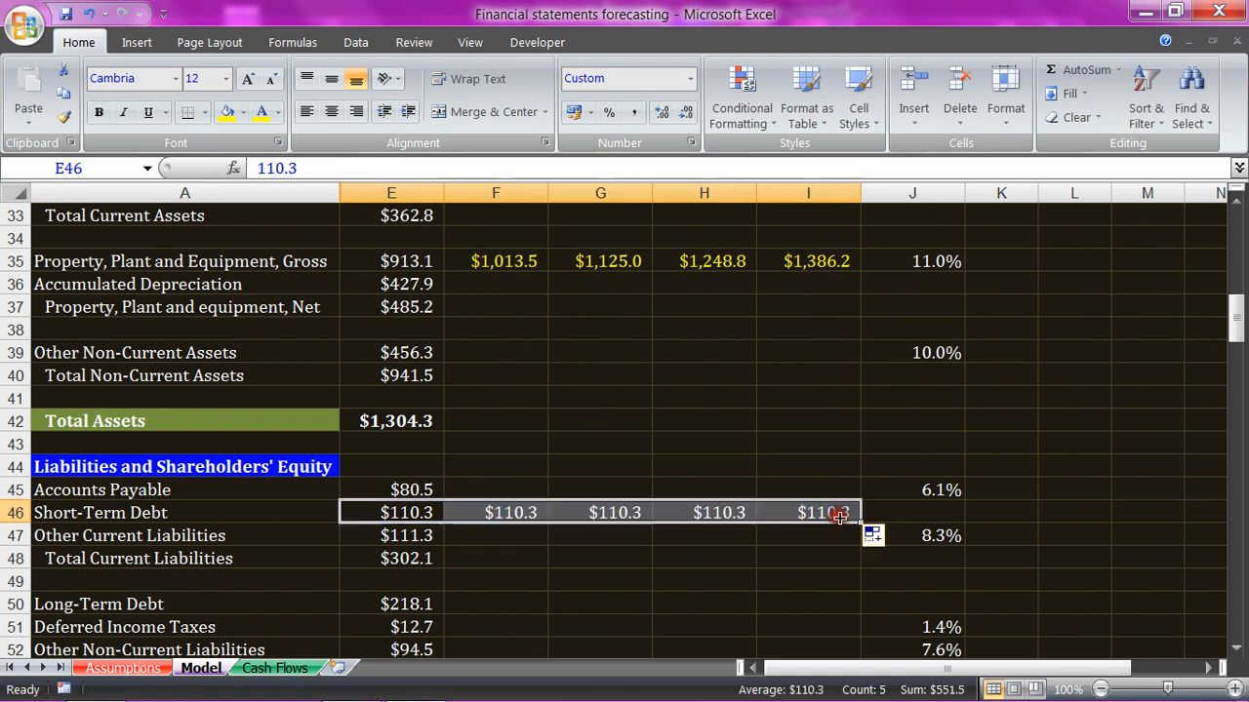
left_click(579, 566)
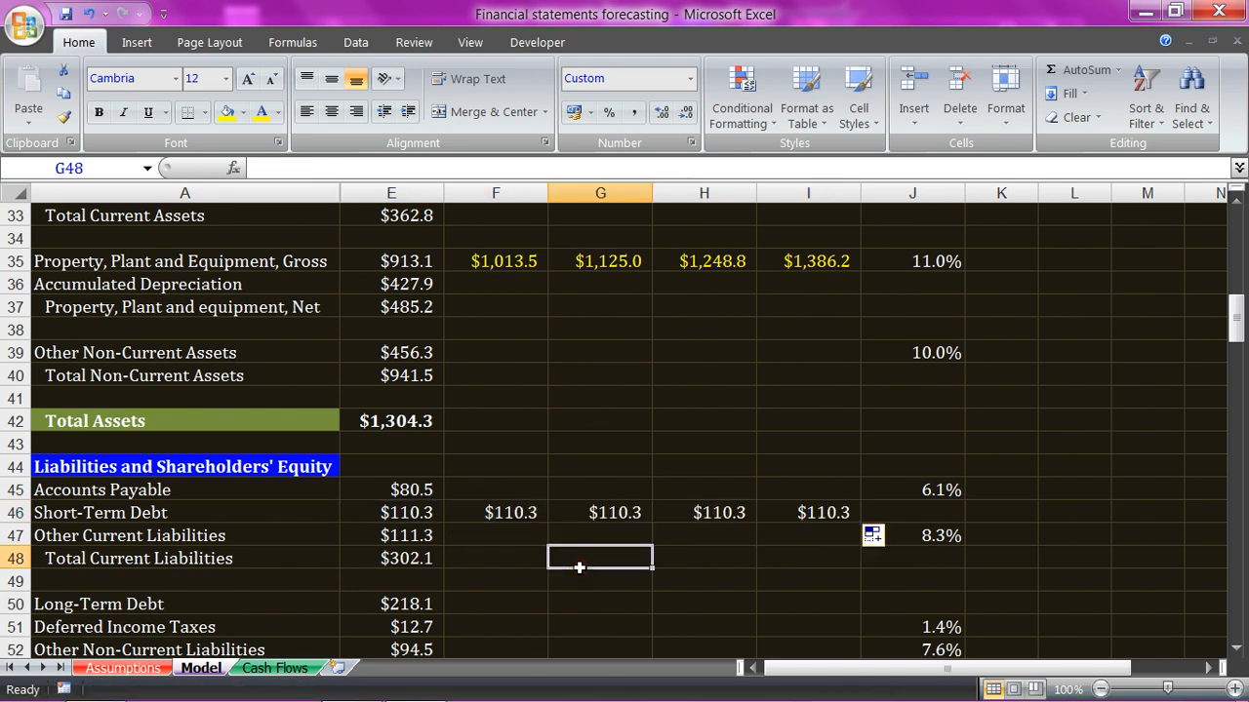
Step: Forecast 2009 Interest Expense in F18 with =13.5+AVERAGE(E46:F46)*$J$18 and fill the formula across through 2012
scroll(578, 566, "up", 2)
scroll(579, 479, "up", 3)
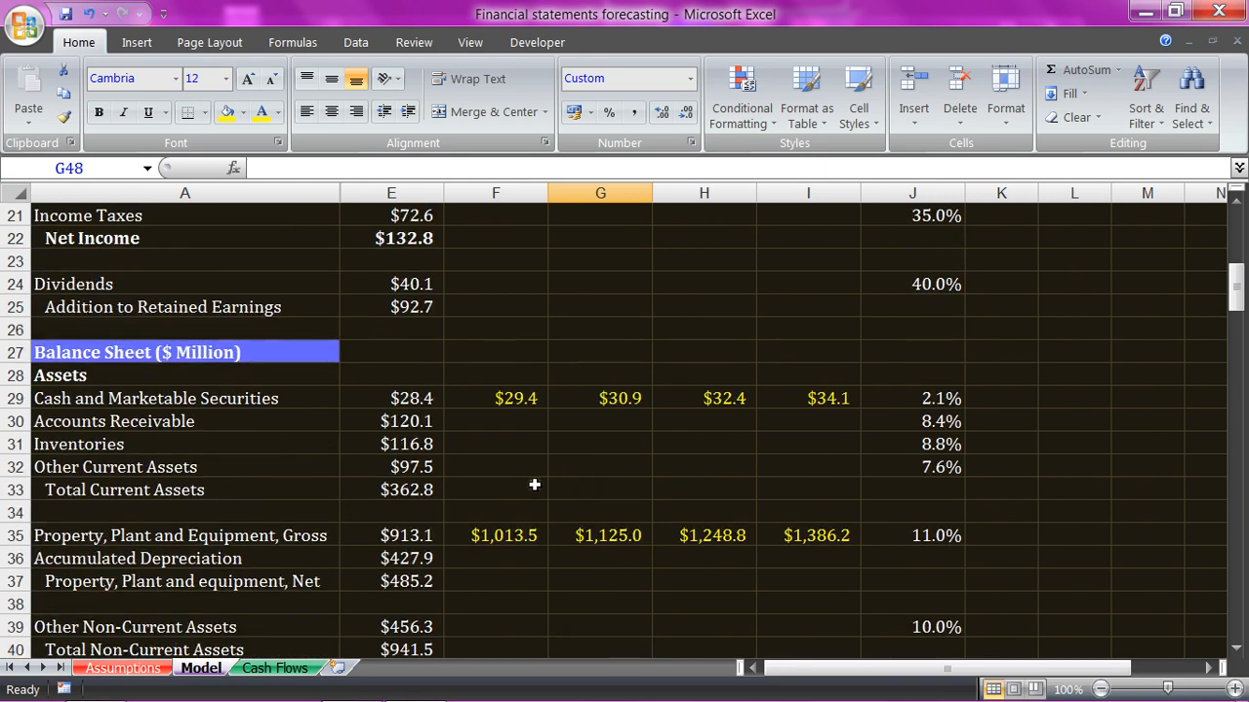
scroll(477, 385, "up", 4)
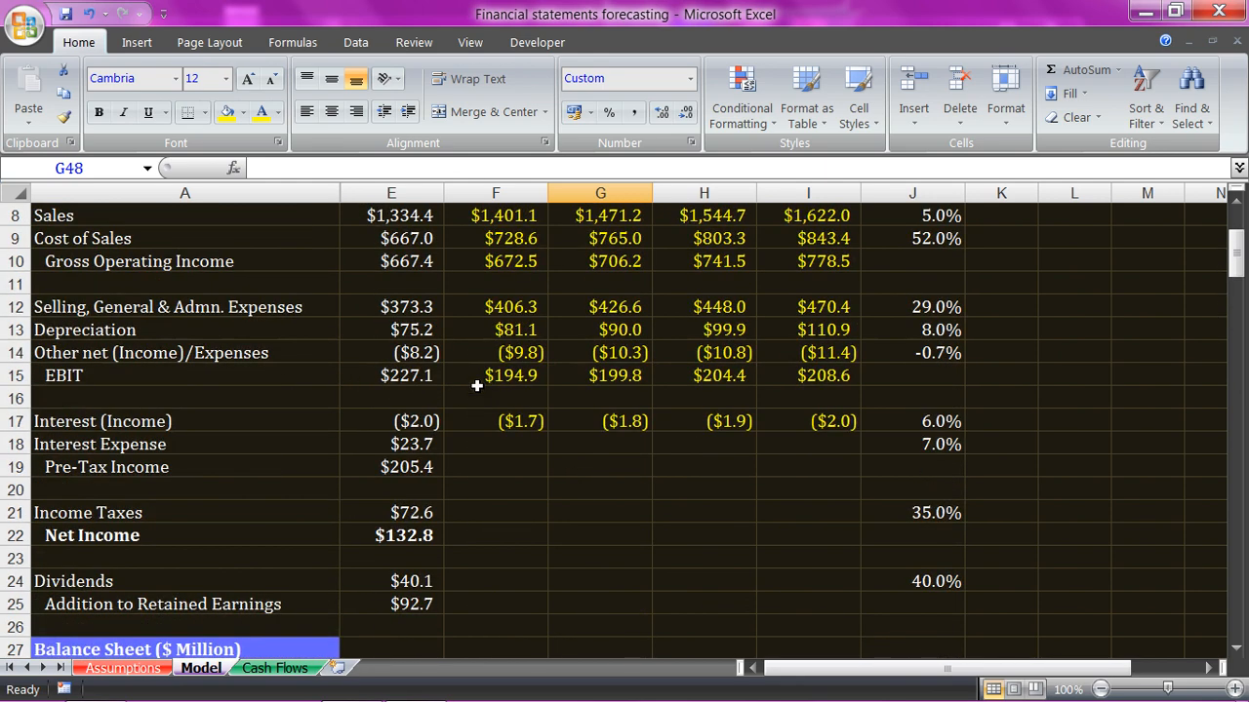
left_click(532, 445)
type("=")
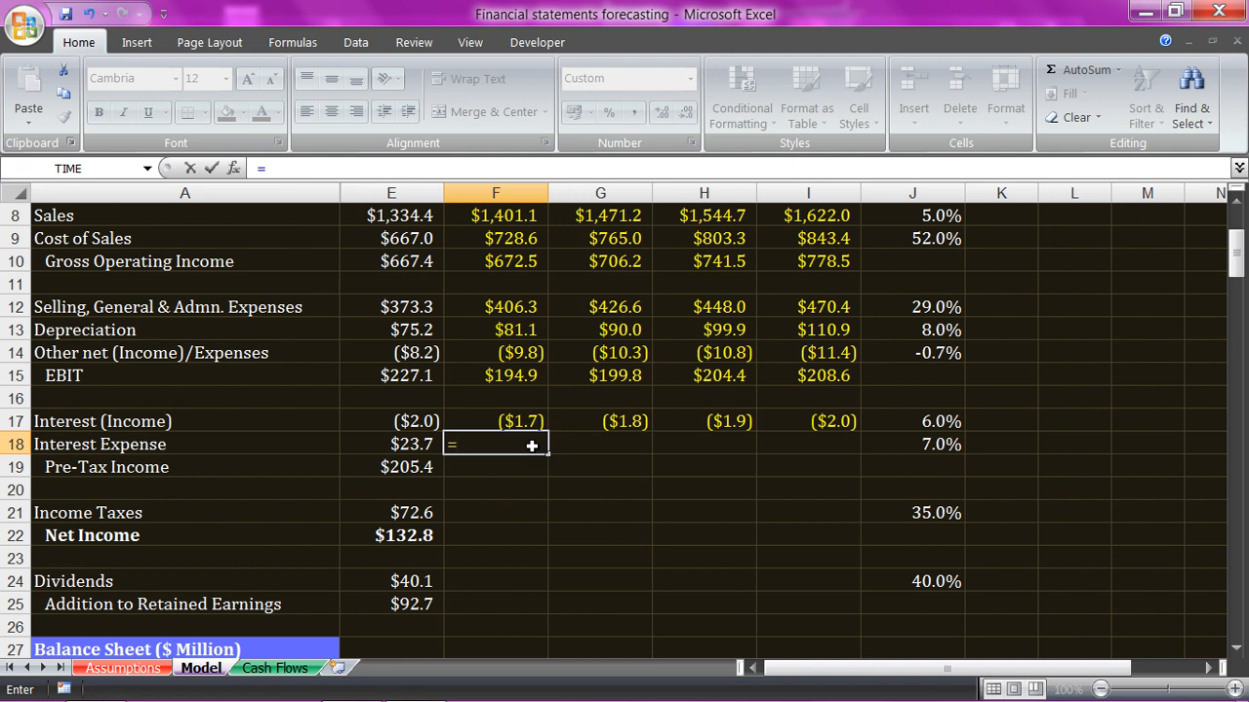
type("13.5+a")
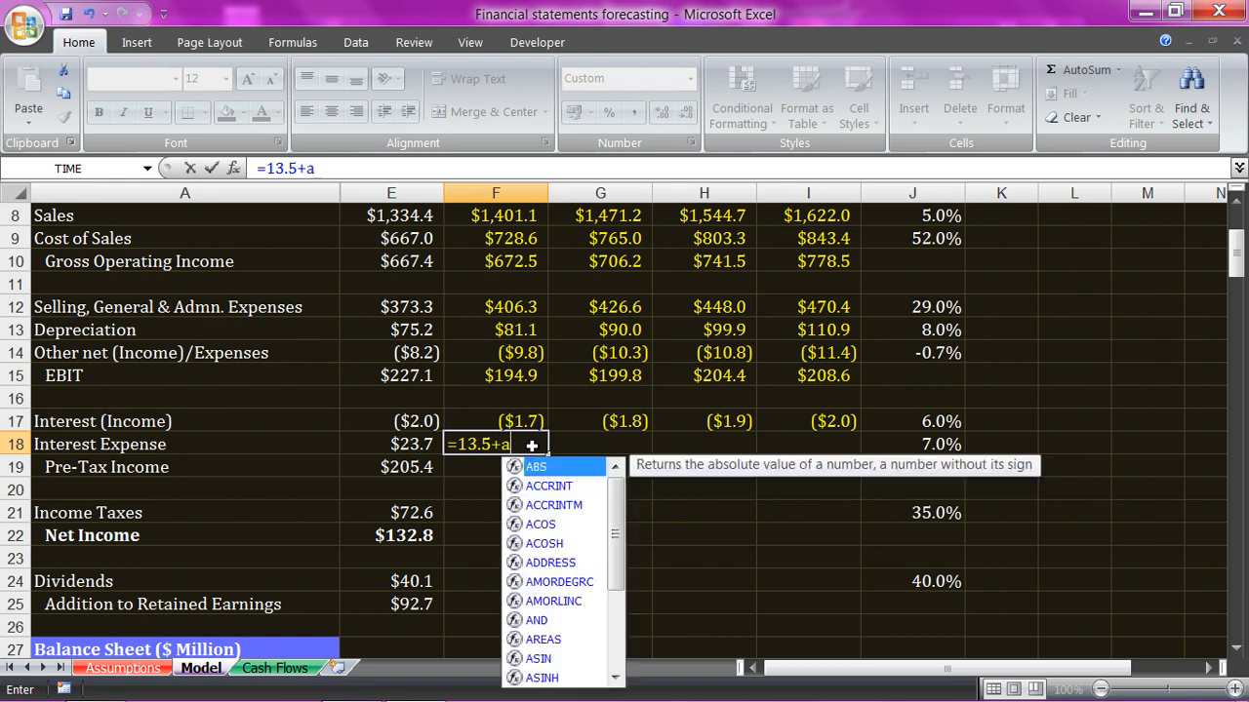
type("verage(")
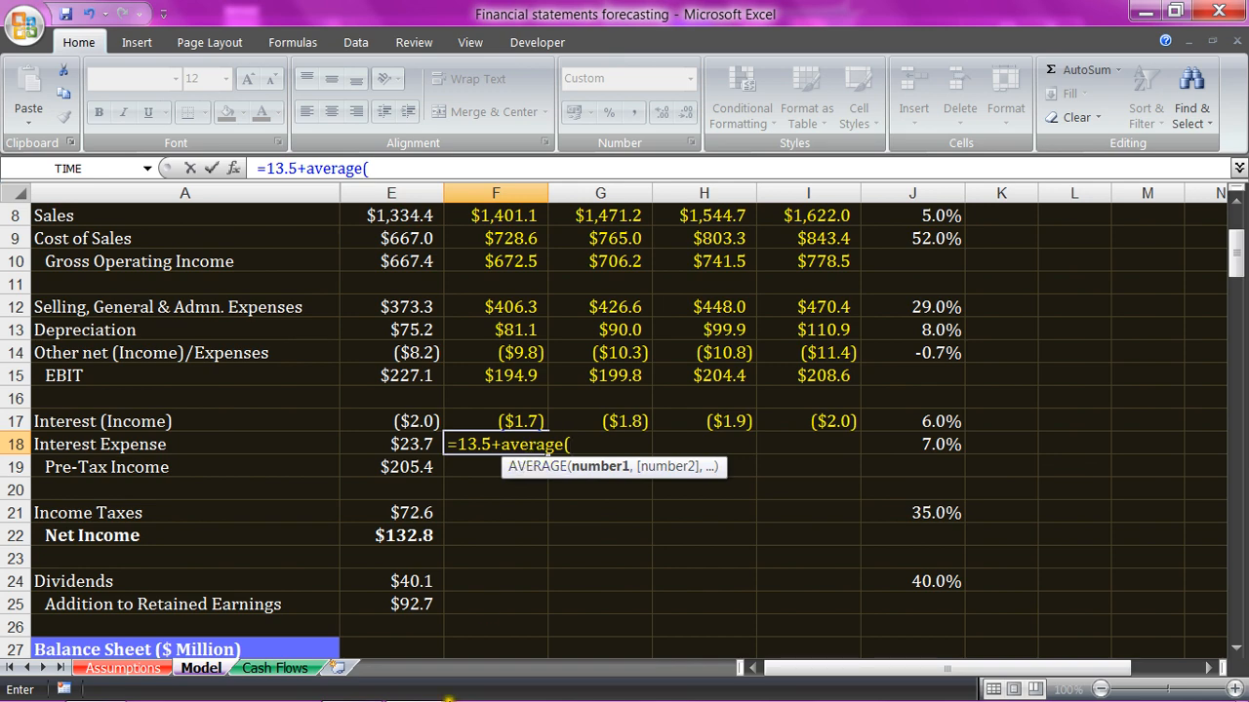
scroll(583, 385, "down", 5)
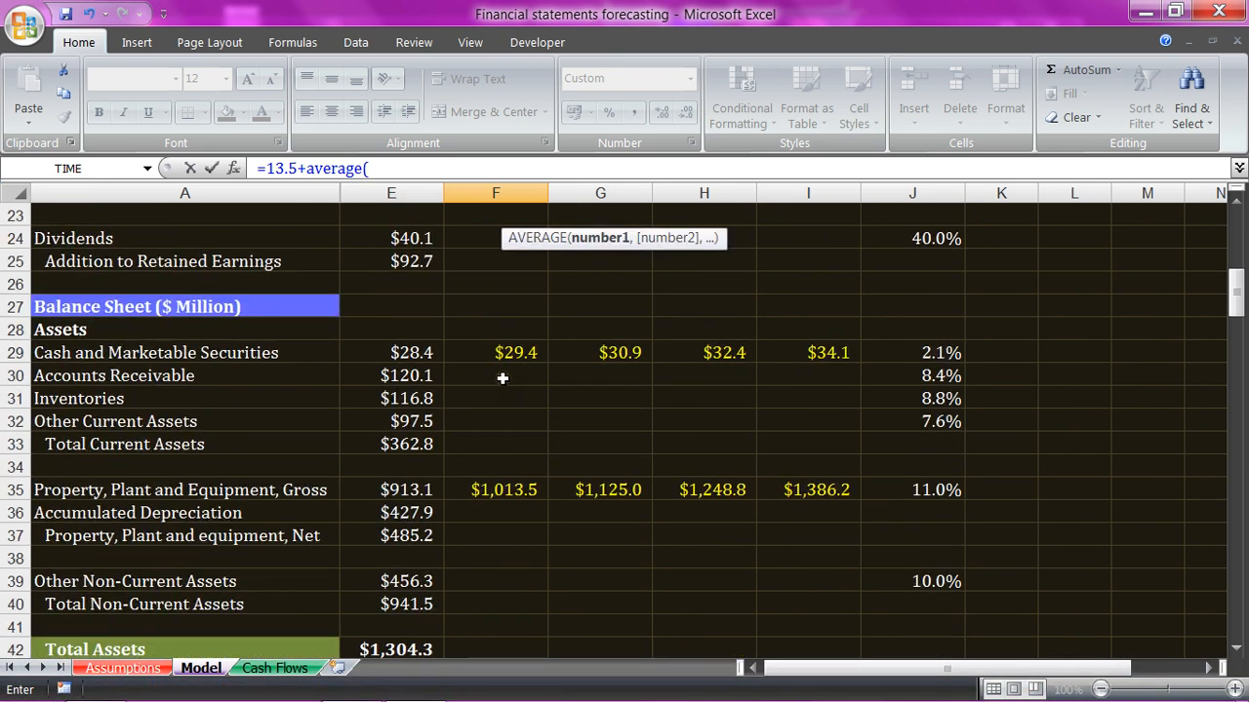
scroll(387, 470, "down", 4)
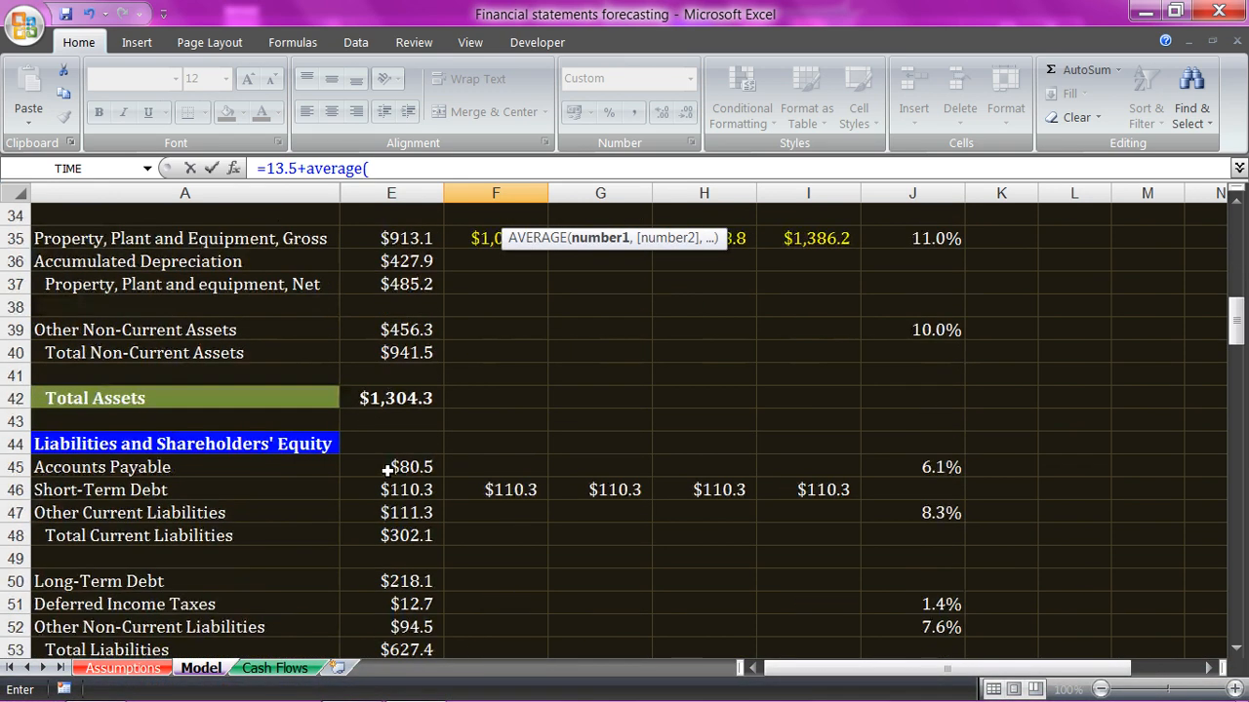
left_click_drag(374, 489, 477, 490)
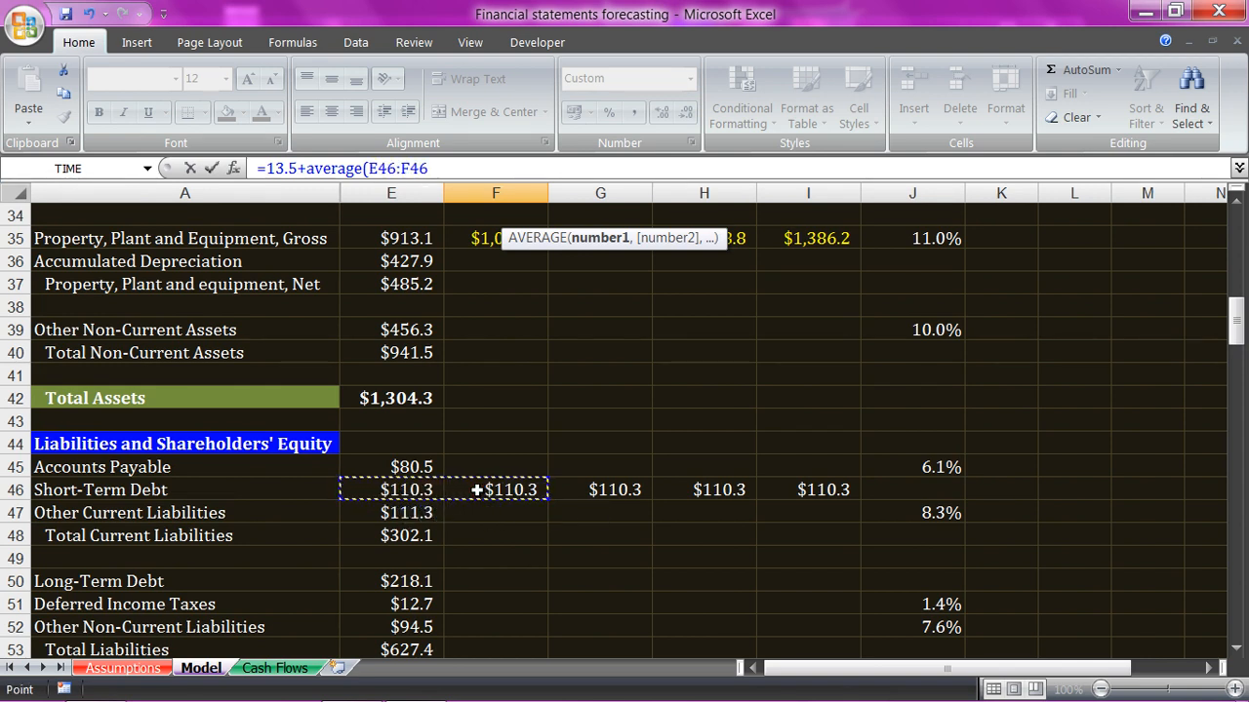
type(")")
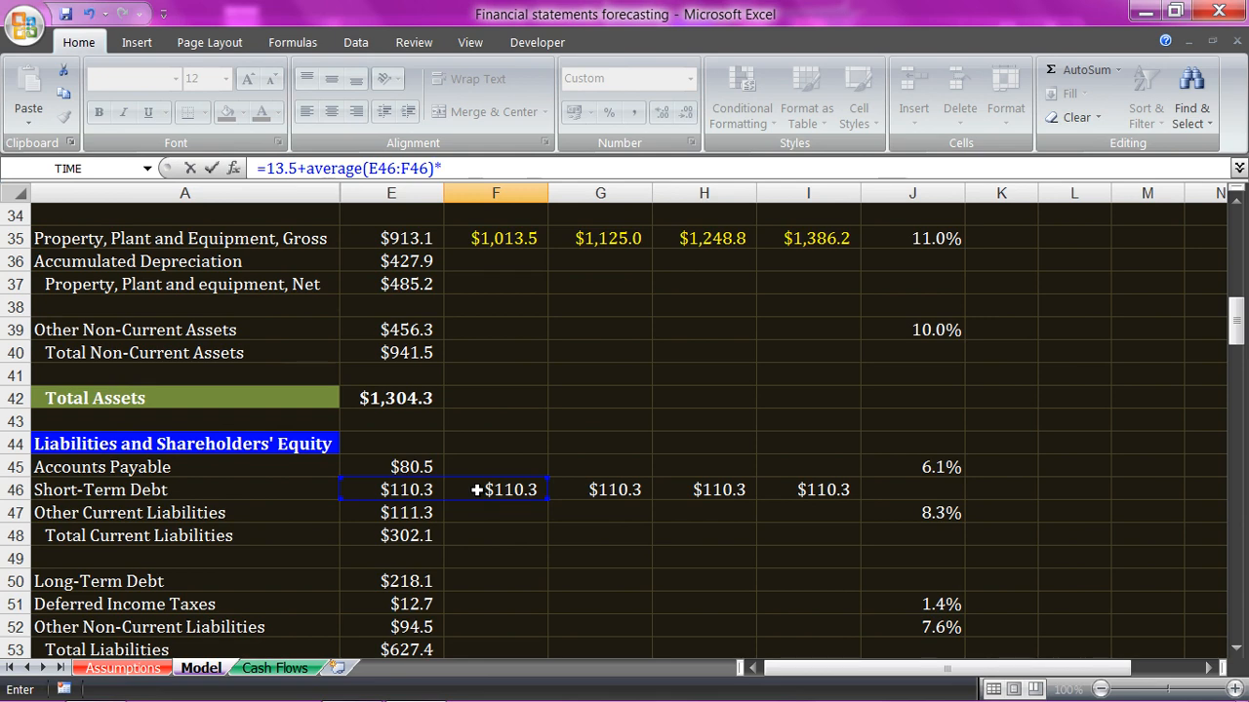
type("*")
scroll(658, 513, "up", 9)
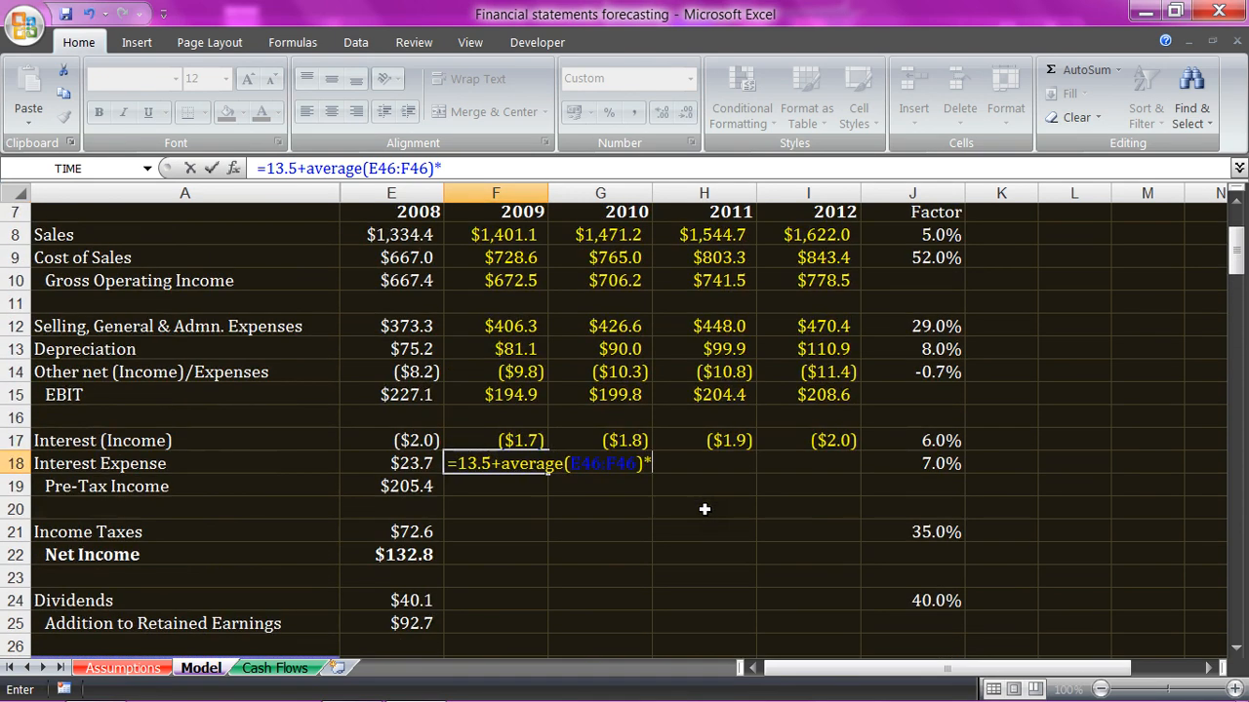
left_click(941, 463)
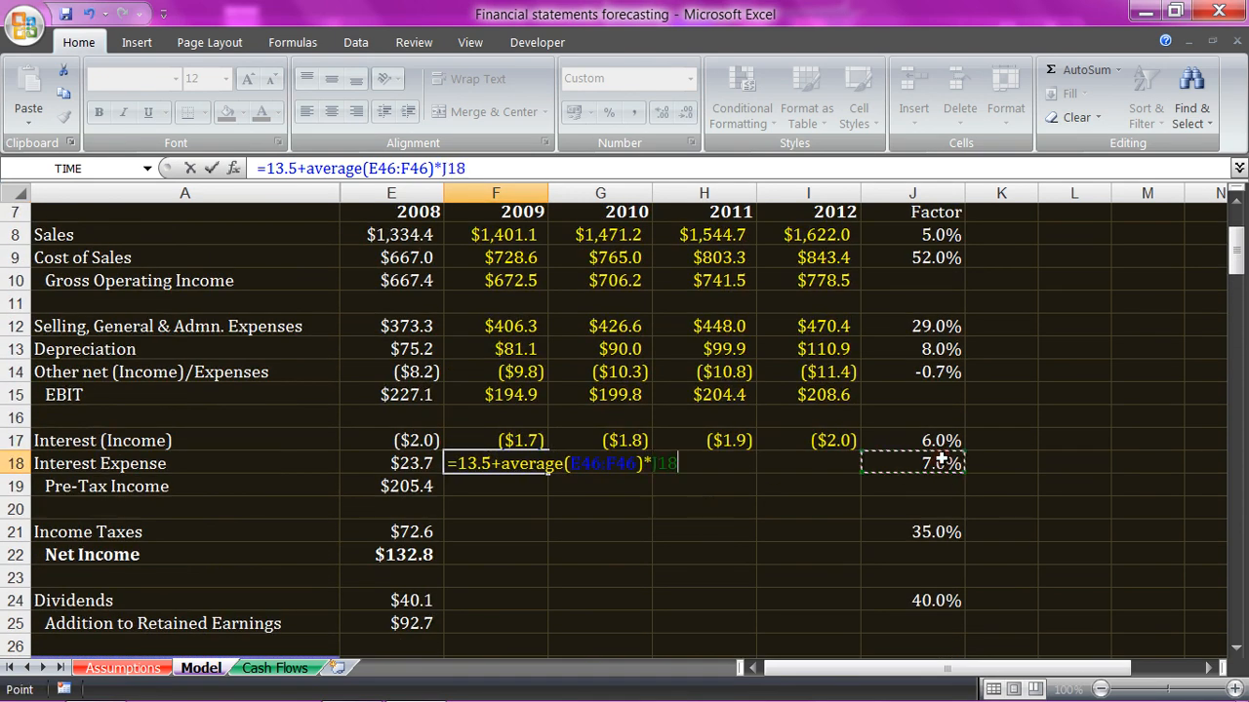
key("F4")
key("Return")
key("Up")
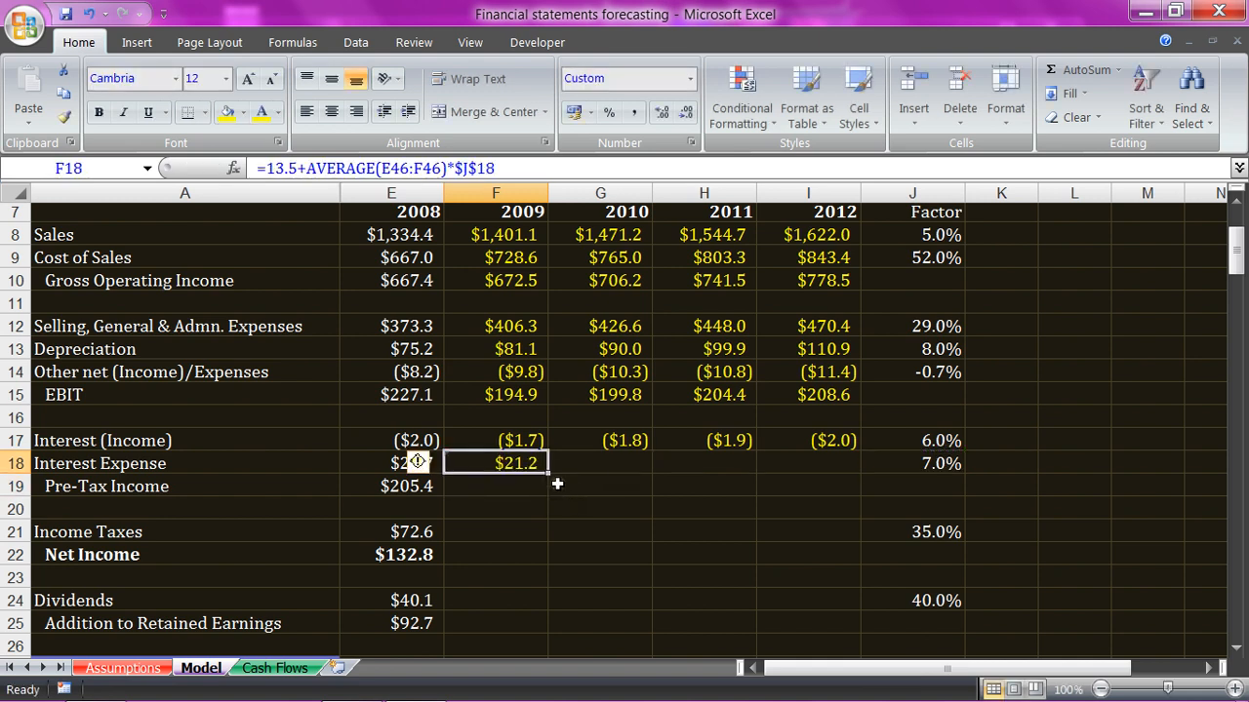
left_click_drag(549, 476, 815, 478)
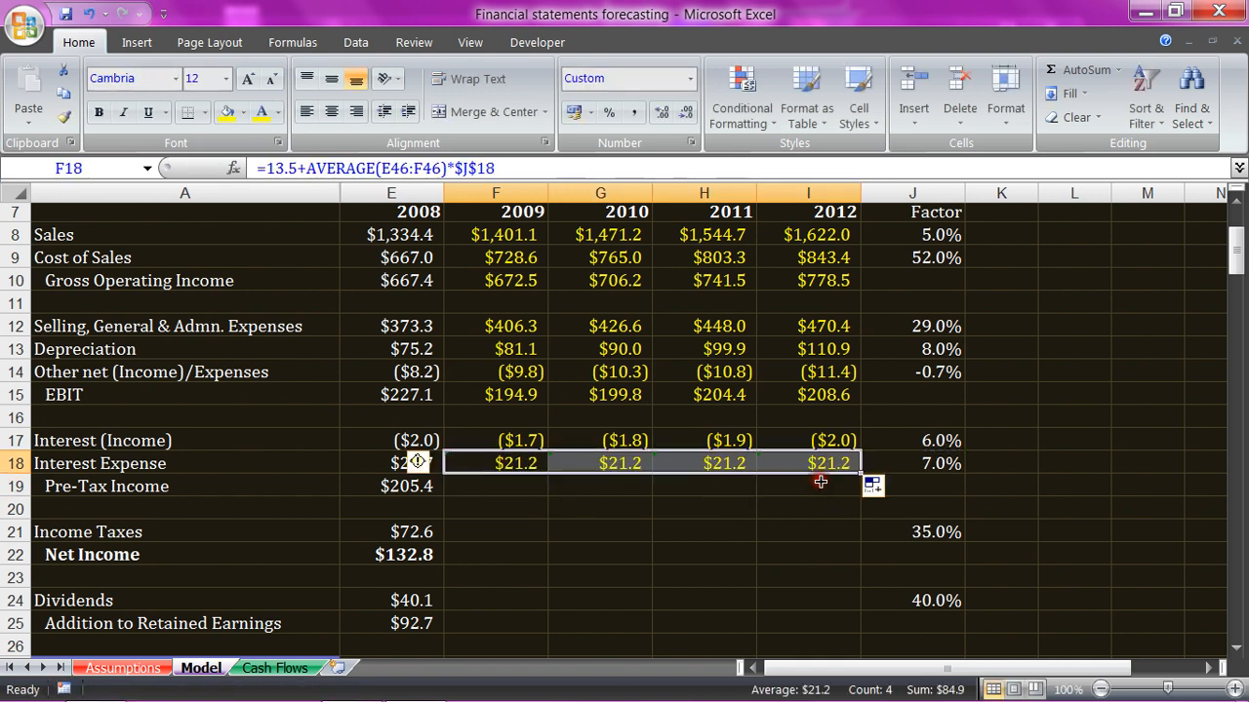
Step: Calculate 2009 Pre-Tax Income in F19 with =F15-SUM(F17:F18) and fill the formula across through 2012
left_click(505, 493)
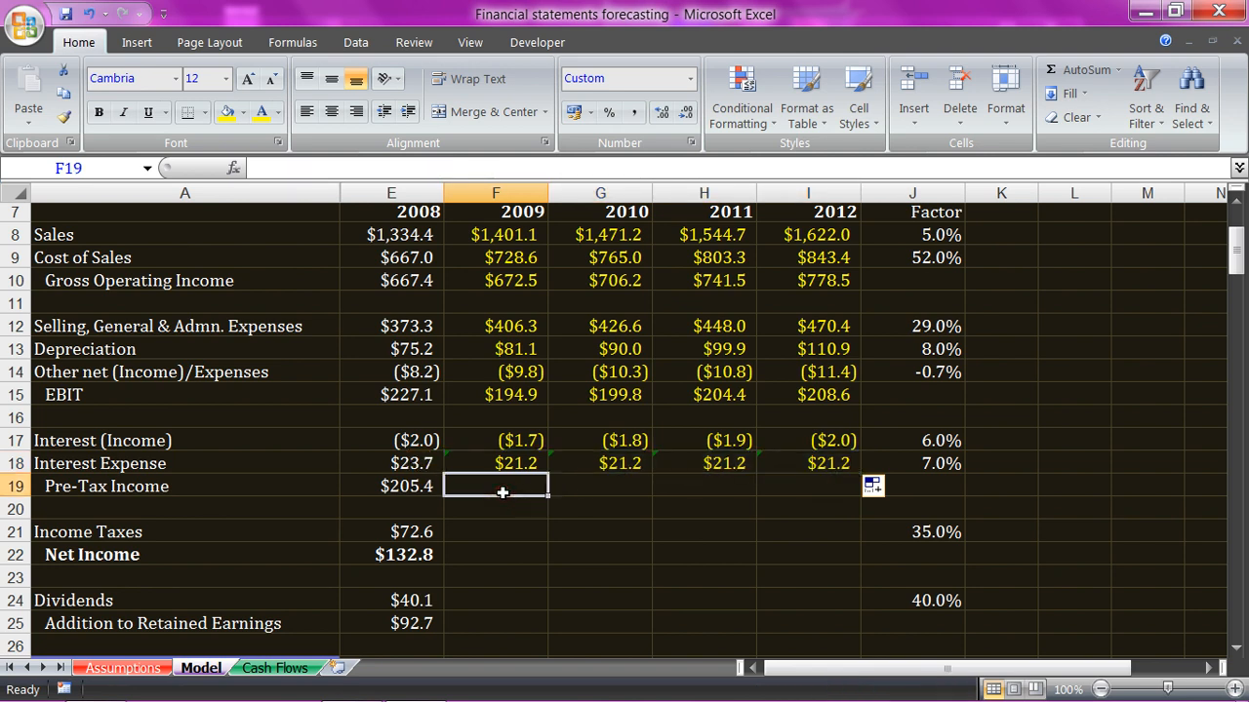
type("=")
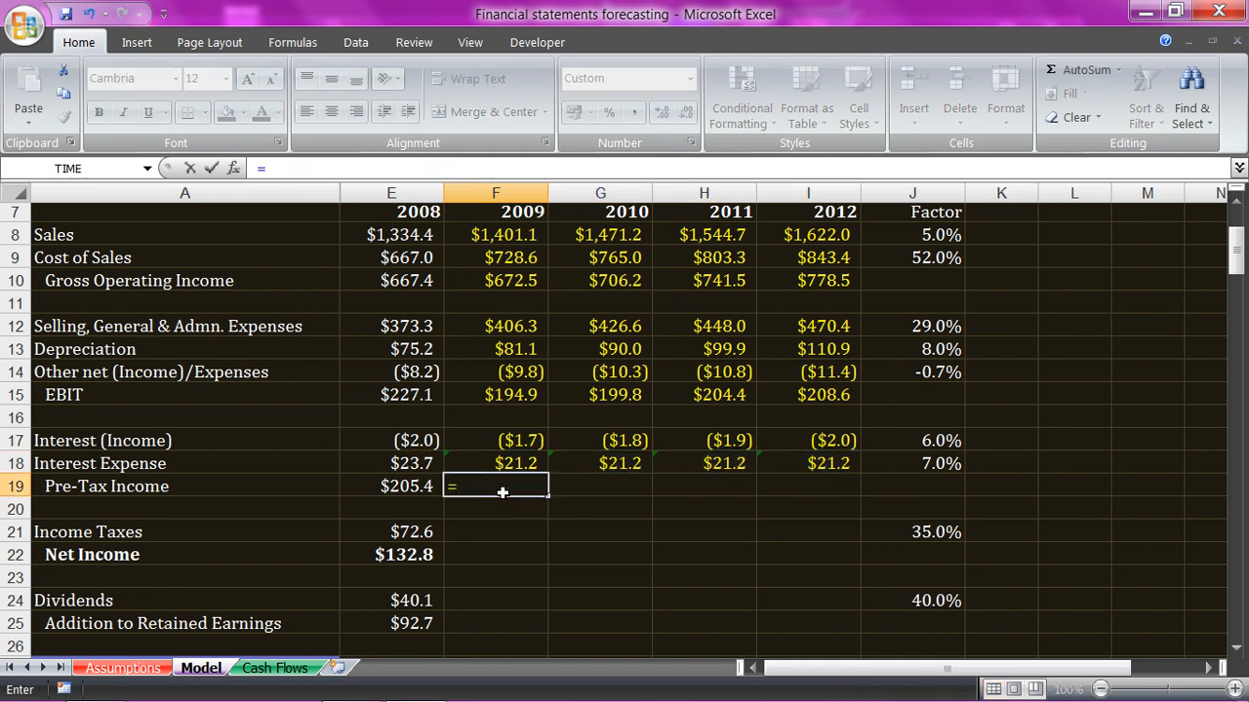
left_click(489, 394)
type("-")
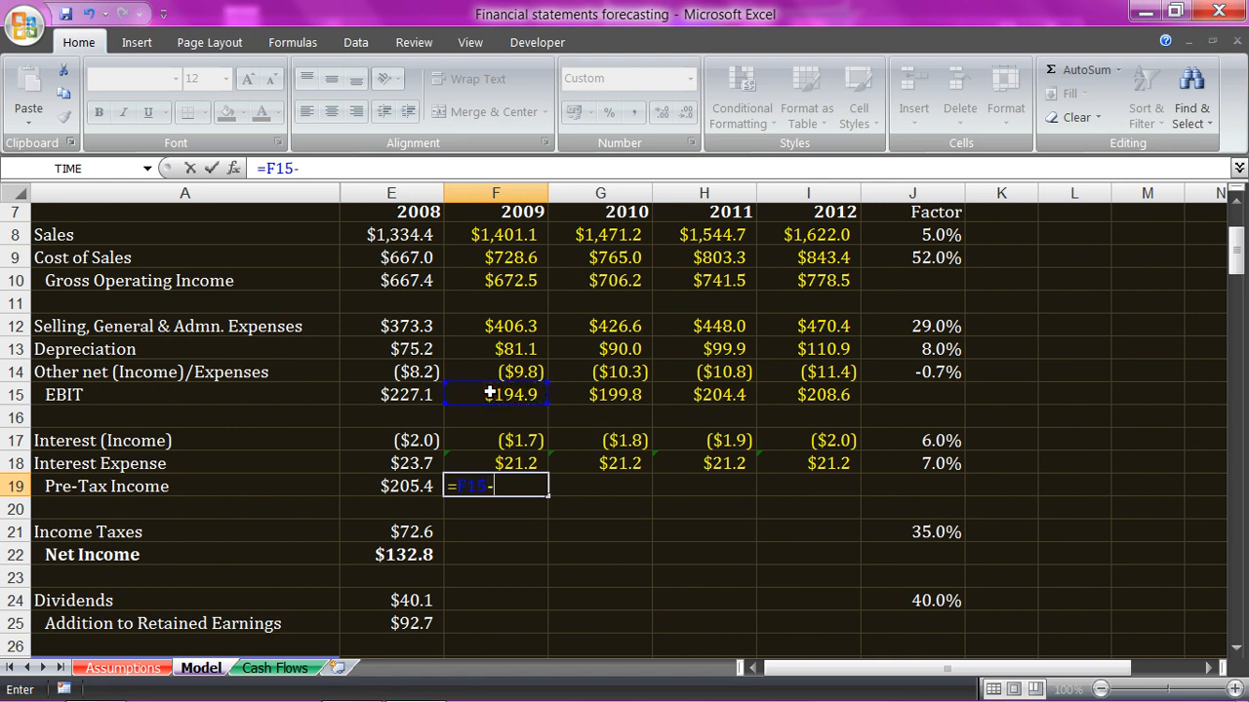
type("s")
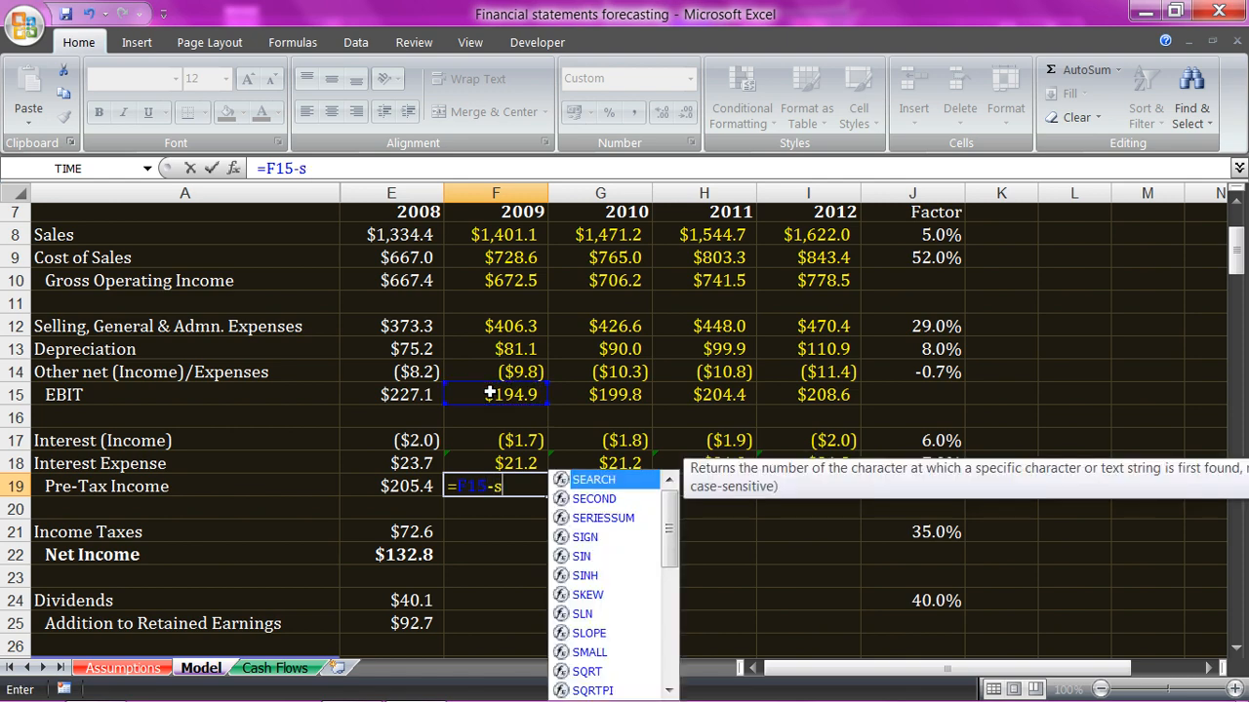
type("um(")
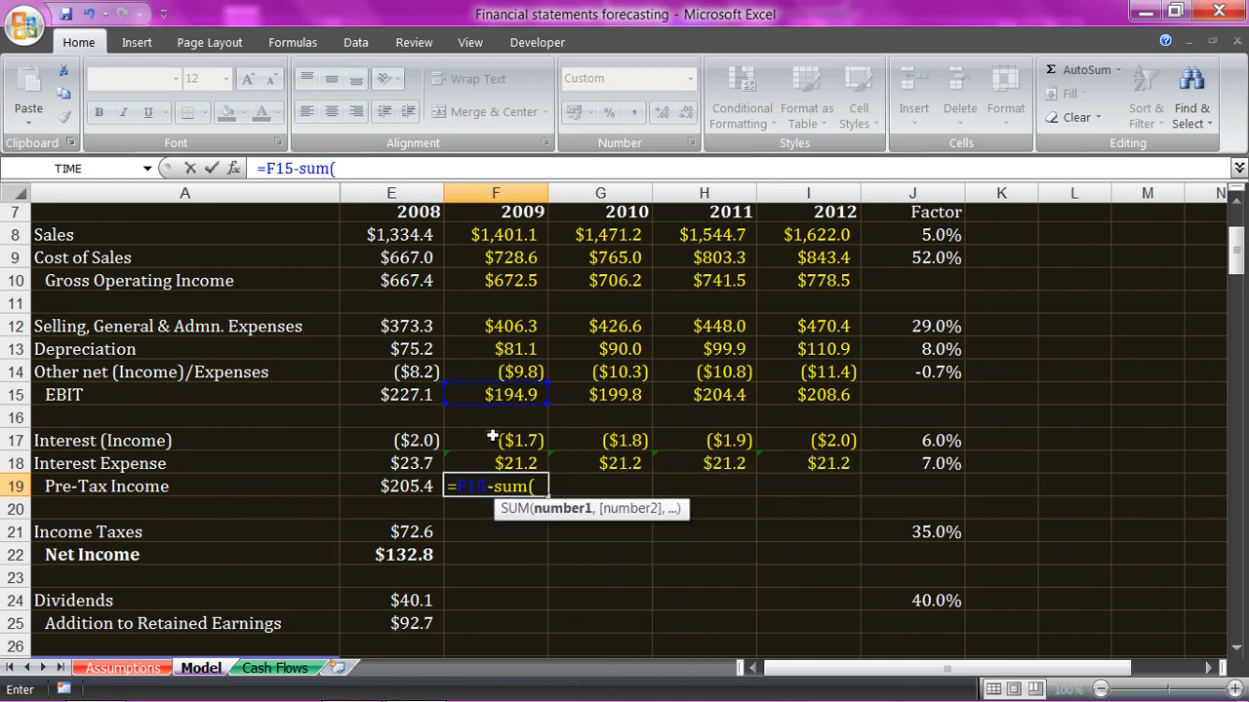
left_click_drag(498, 440, 490, 464)
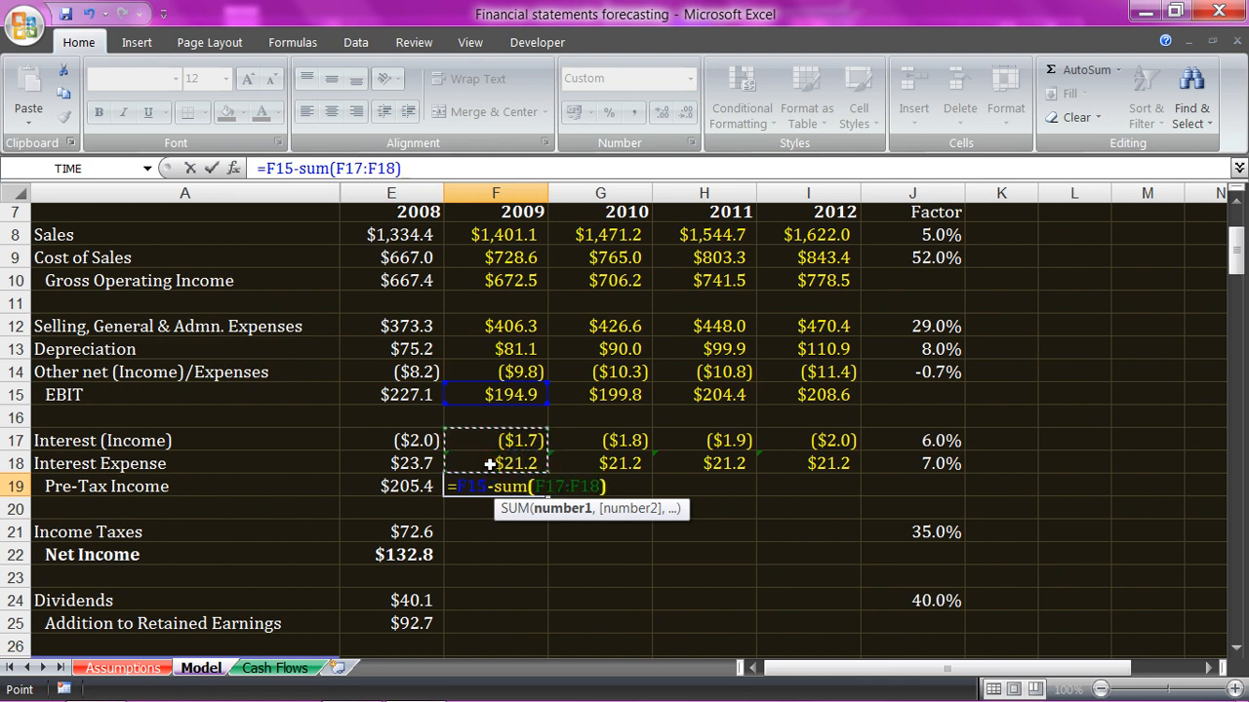
type(")")
key("Return")
key("Up")
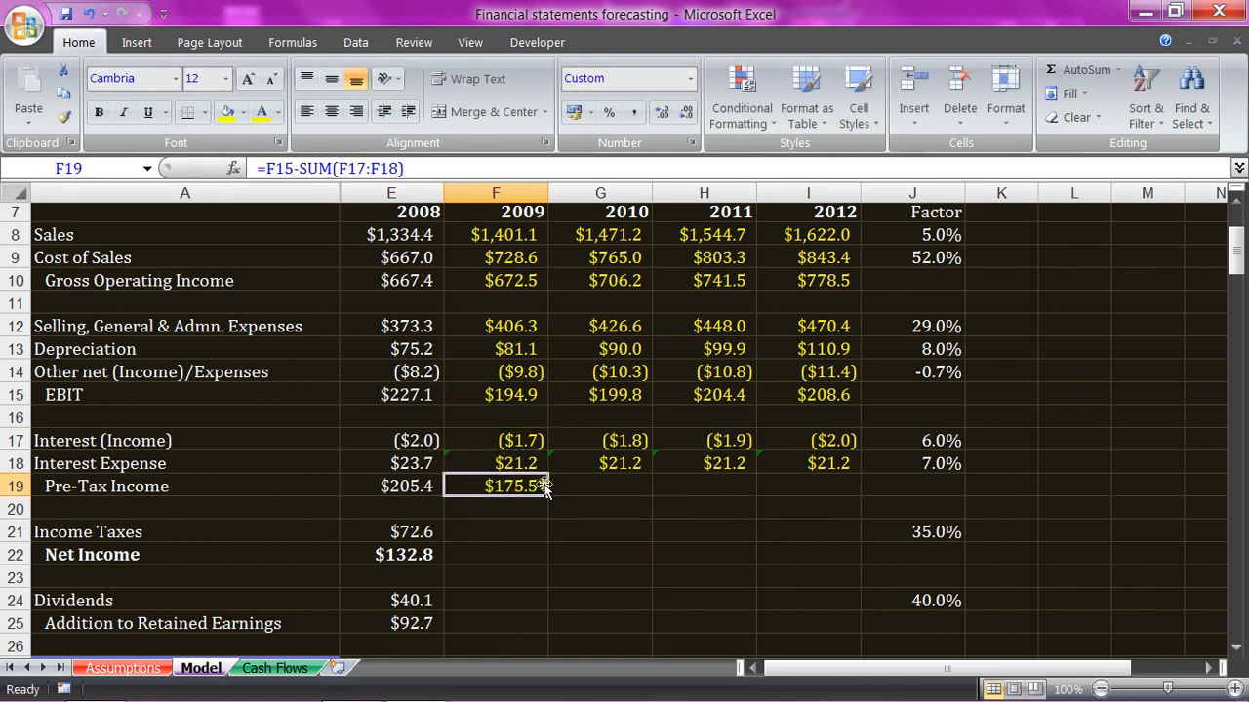
left_click_drag(549, 493, 818, 508)
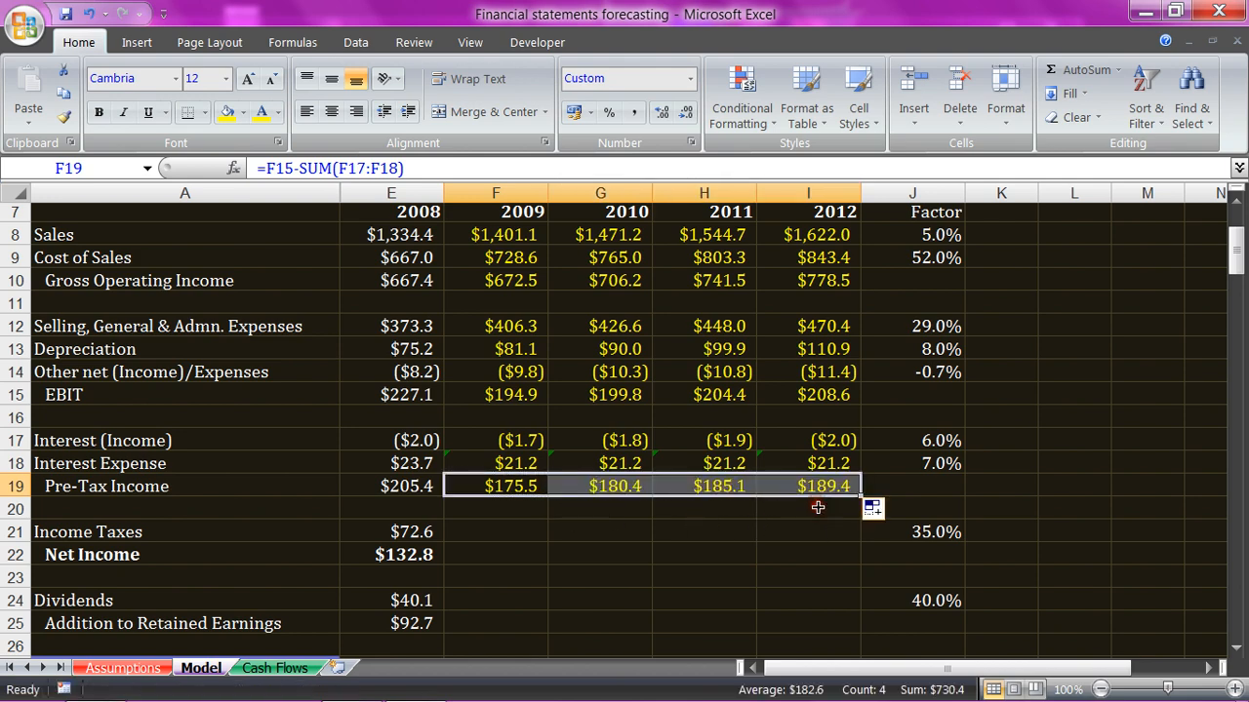
Step: Check the Income Taxes assumption in row 13 of the Assumptions sheet and return to the Model sheet
left_click(487, 532)
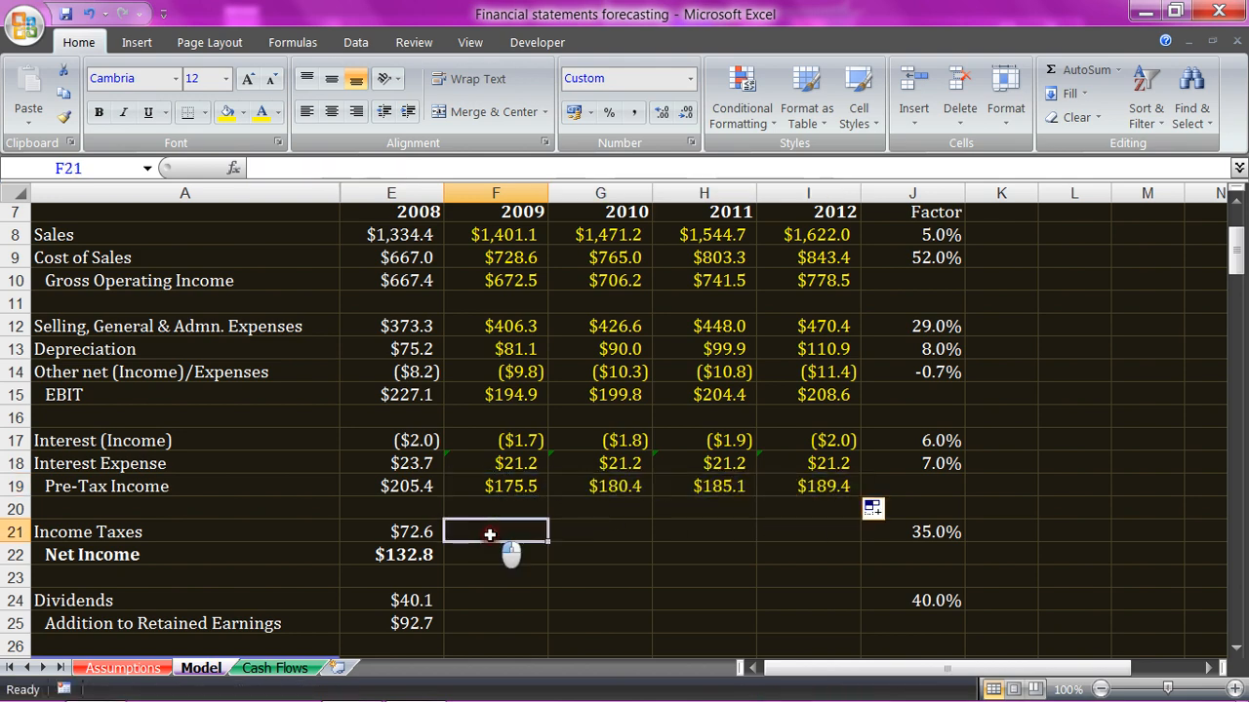
left_click(166, 671)
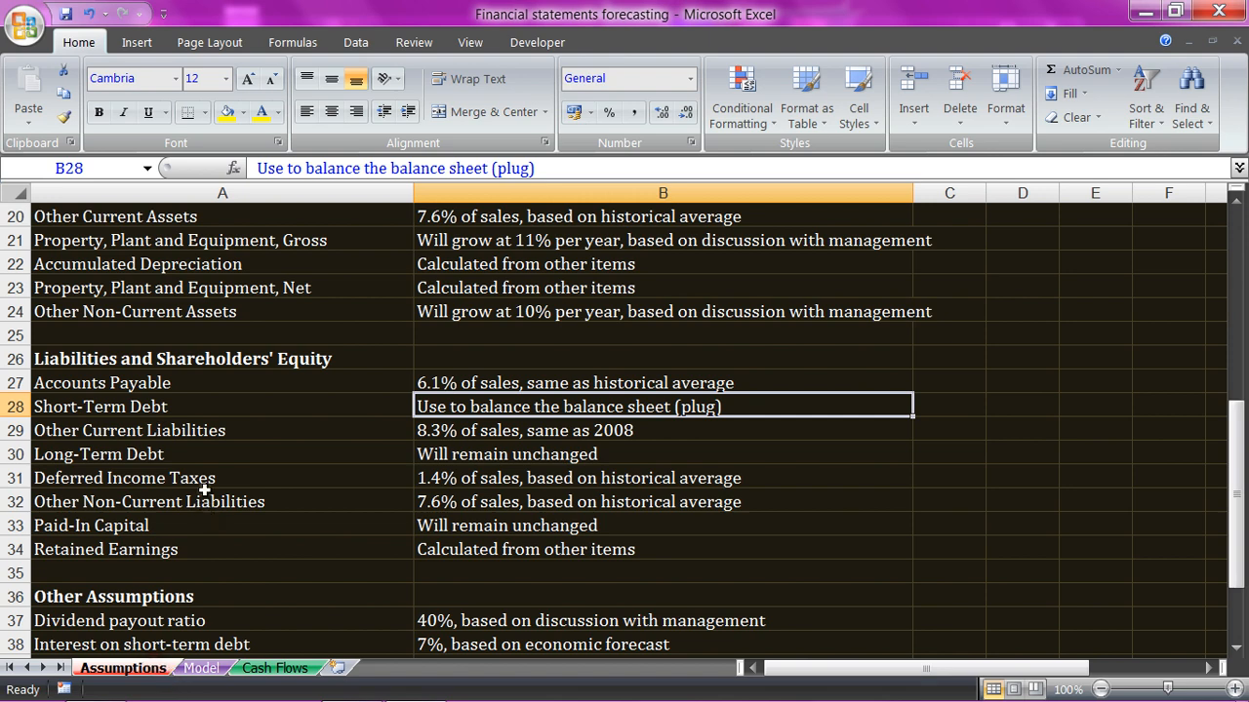
scroll(202, 346, "up", 6)
scroll(202, 339, "up", 1)
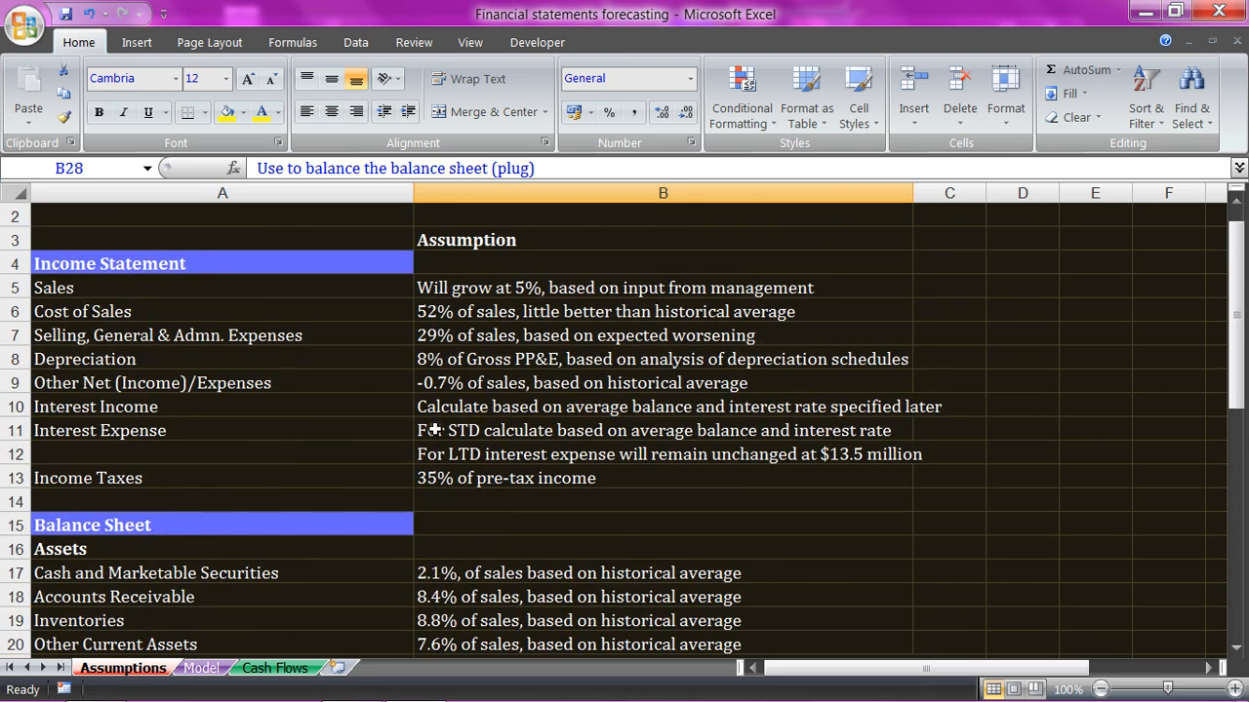
left_click(488, 499)
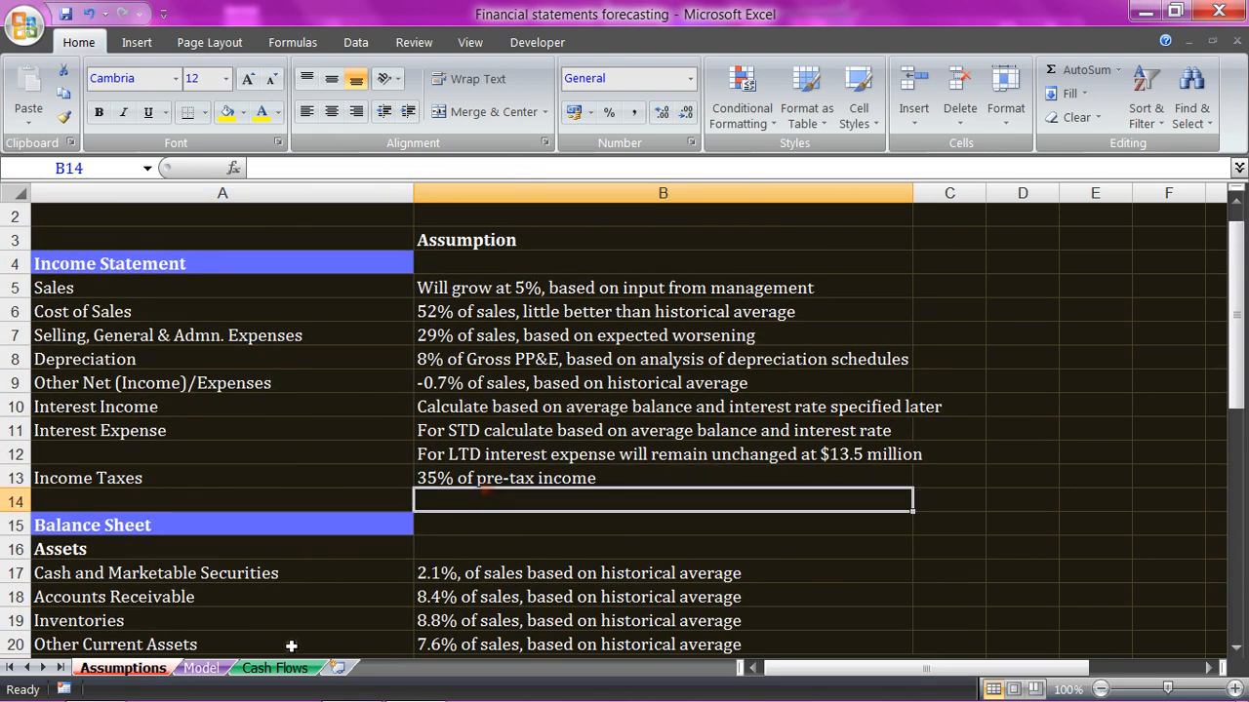
left_click(226, 671)
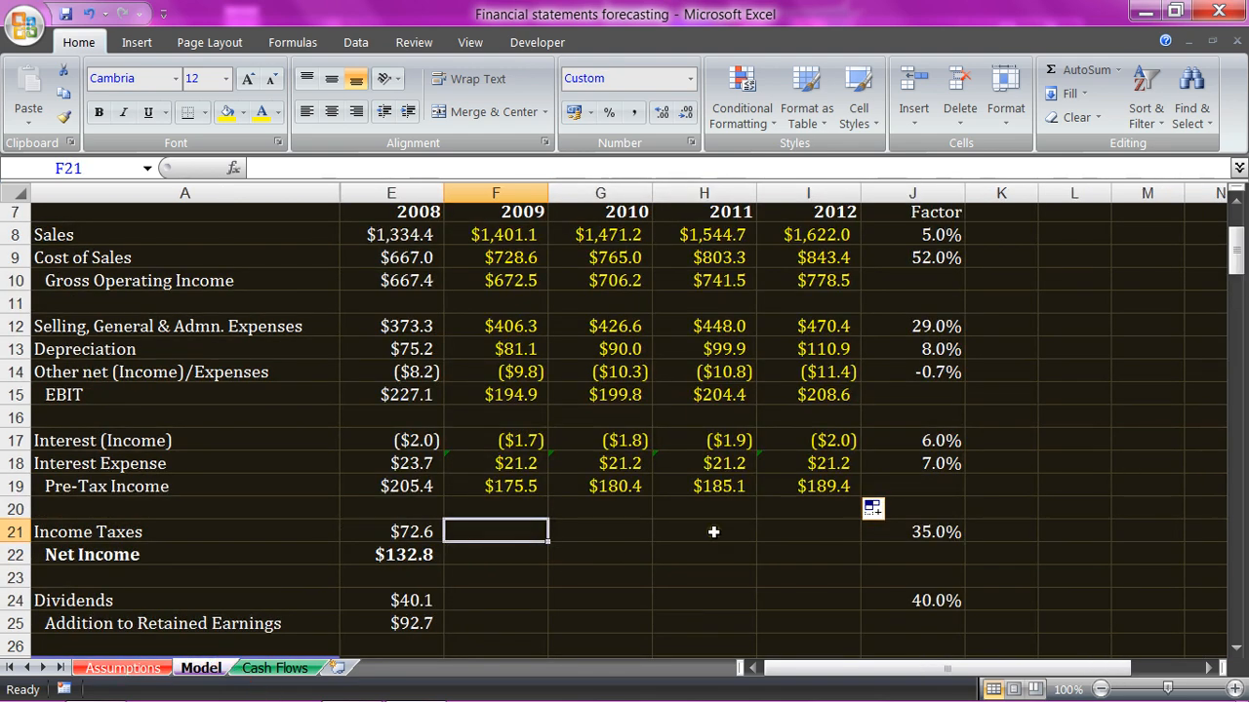
Step: Forecast 2009 Income Taxes in F21 with =F19*$J$21 and fill the formula across through 2012
type("=")
key("Up")
key("Up")
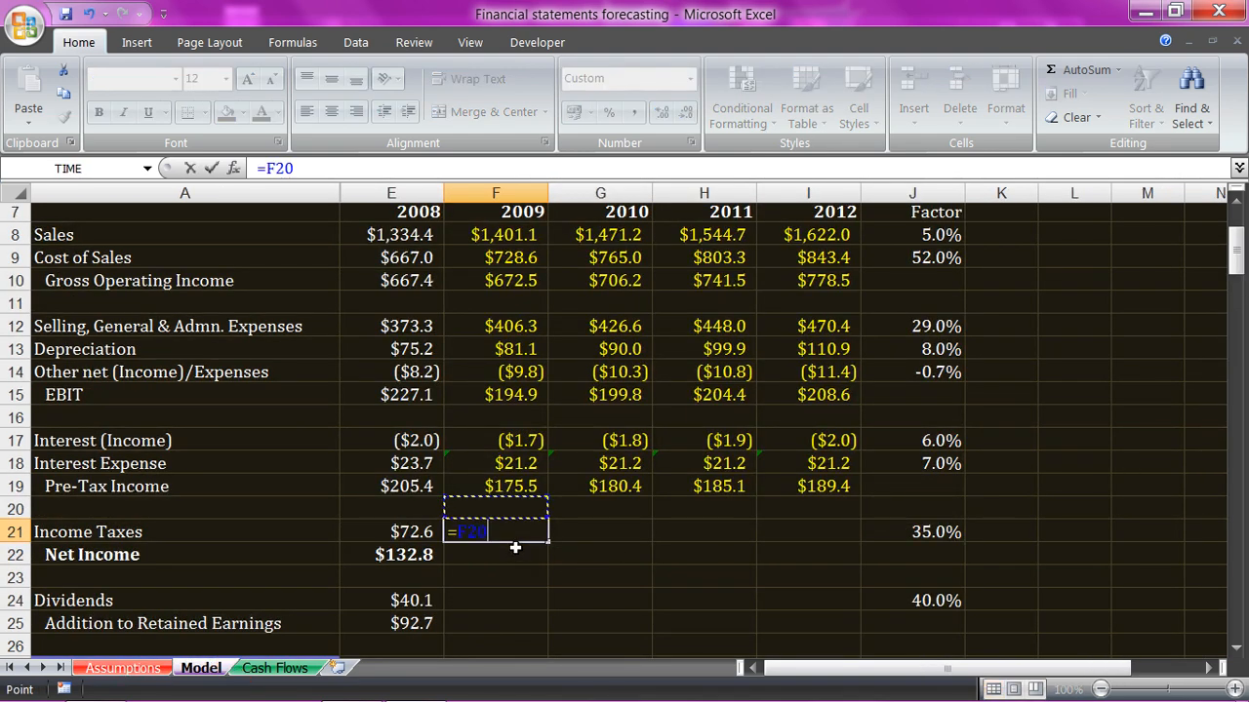
type("*")
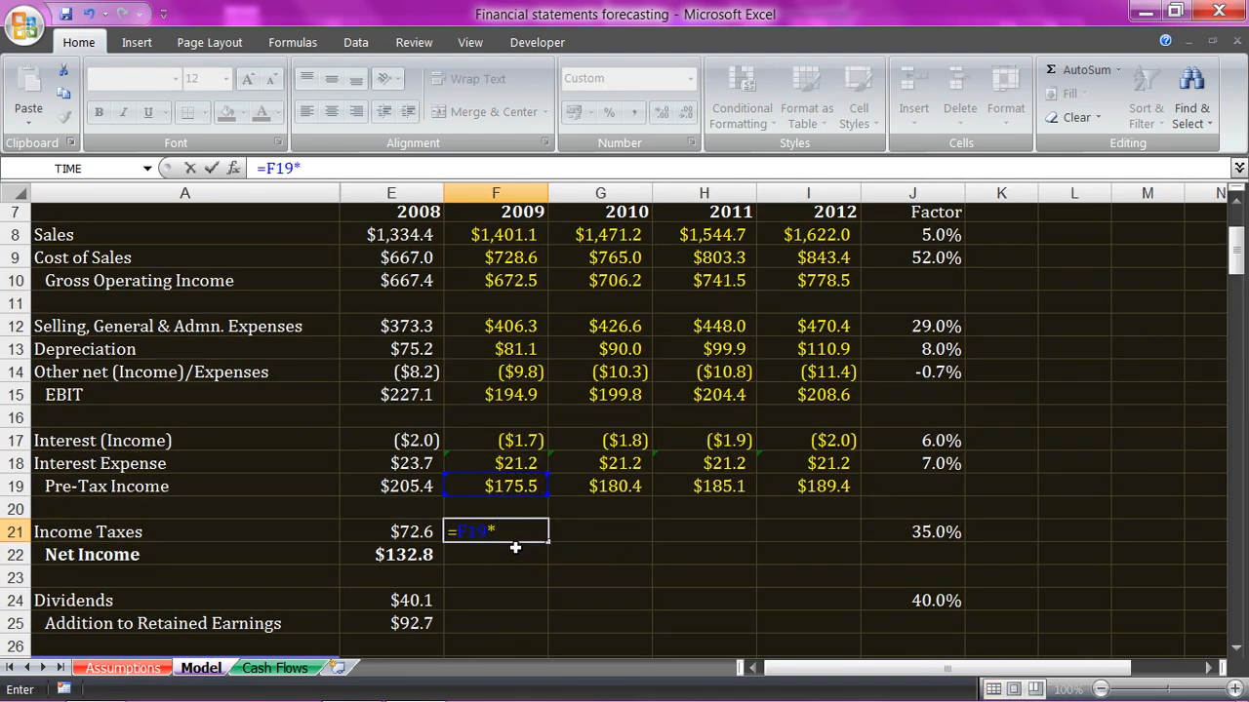
left_click(914, 530)
key("F4")
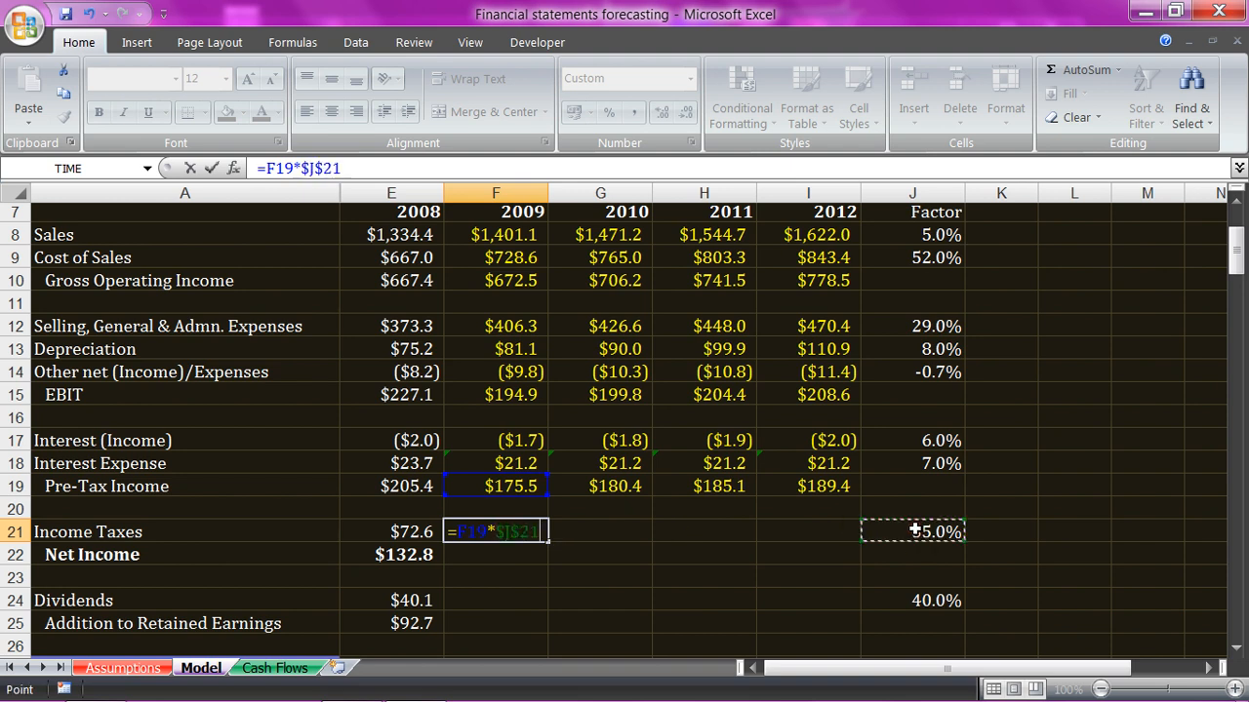
key("Return")
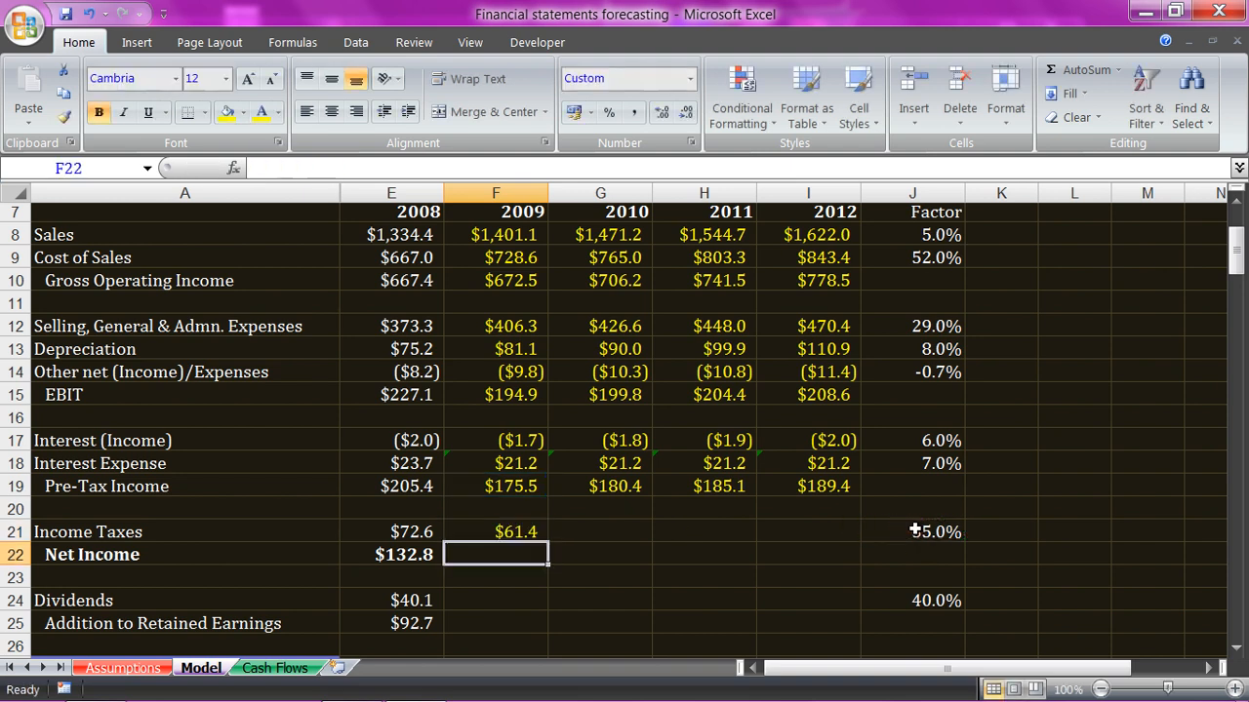
left_click(527, 532)
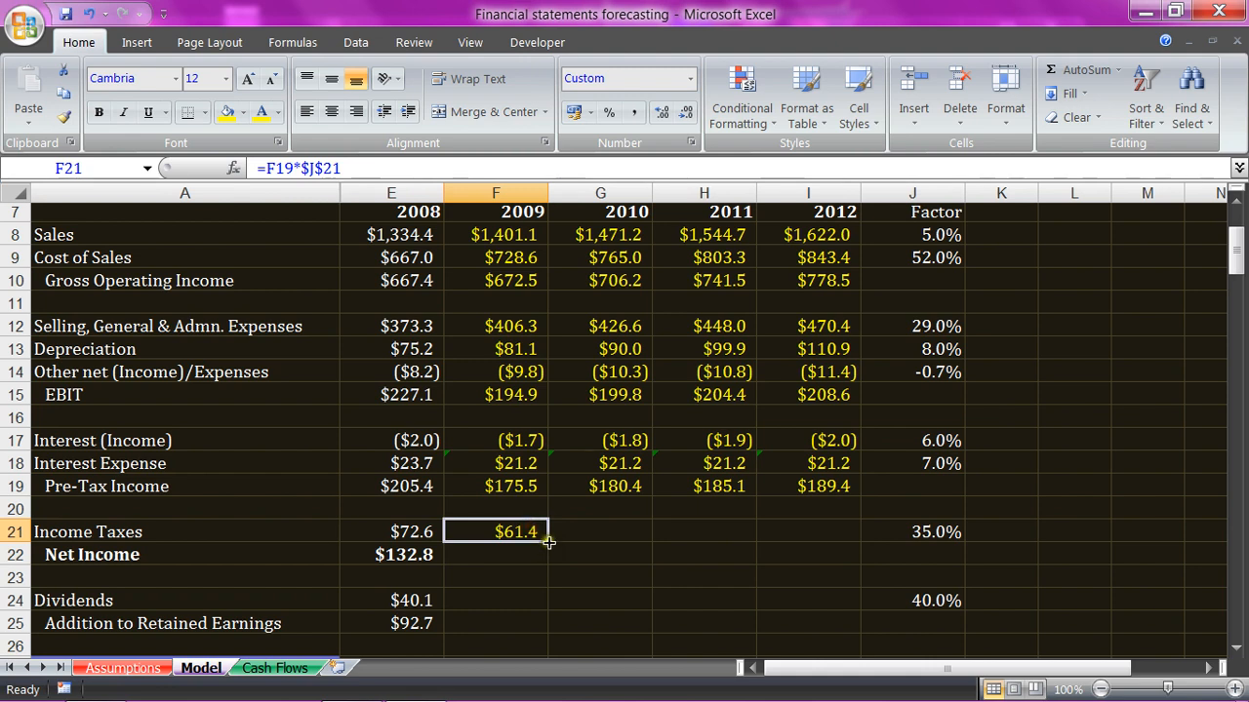
left_click_drag(549, 542, 819, 548)
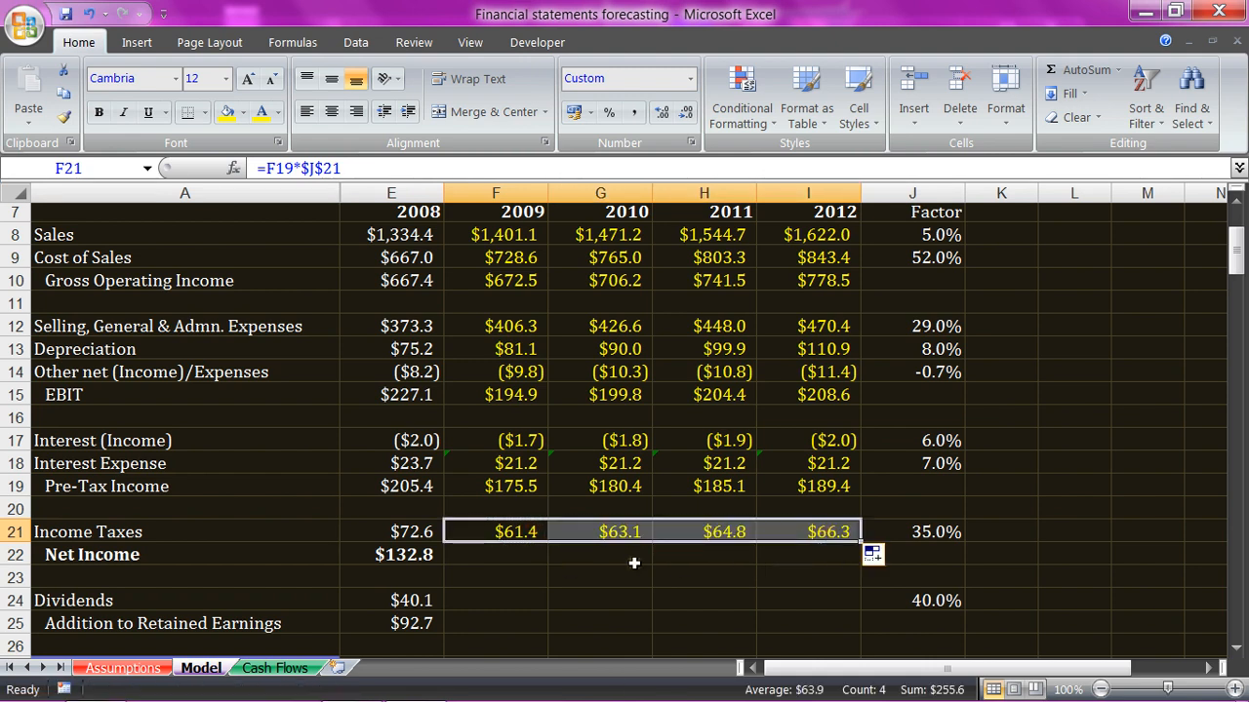
Step: Calculate 2009 Net Income in F22 with =F19-F21 and fill the formula across through 2012
left_click(483, 560)
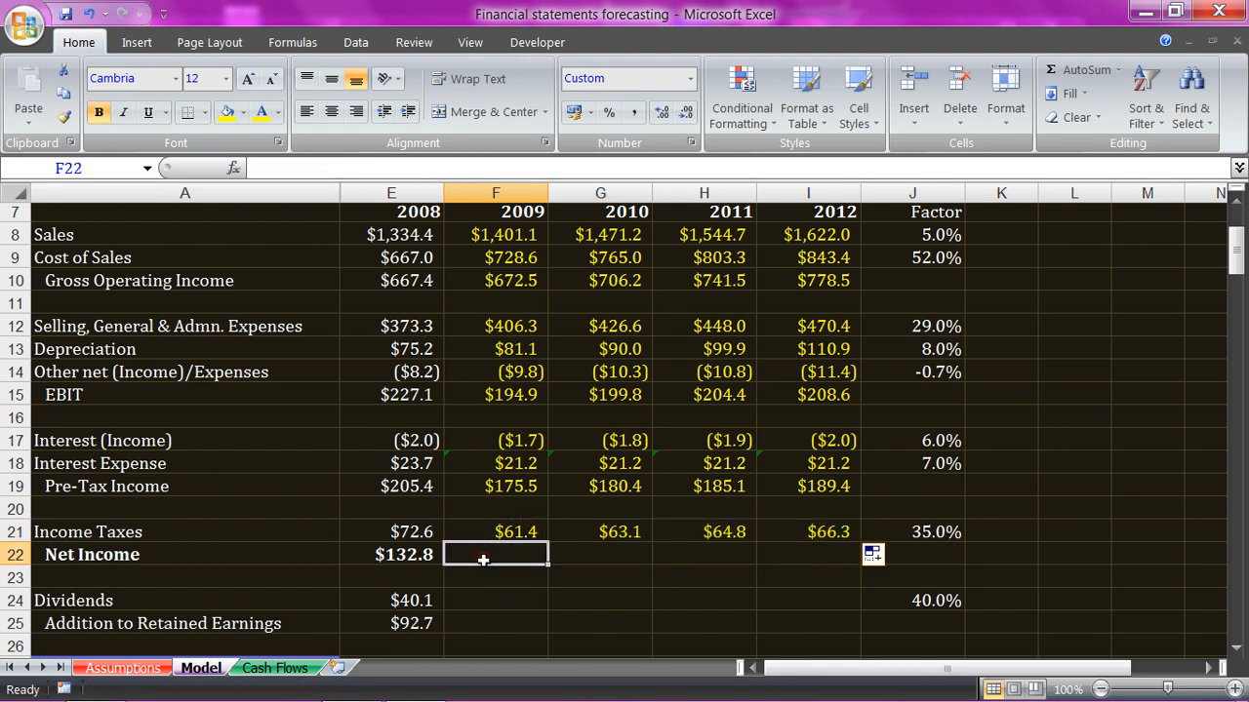
type("=")
key("Up")
key("Up")
key("Up")
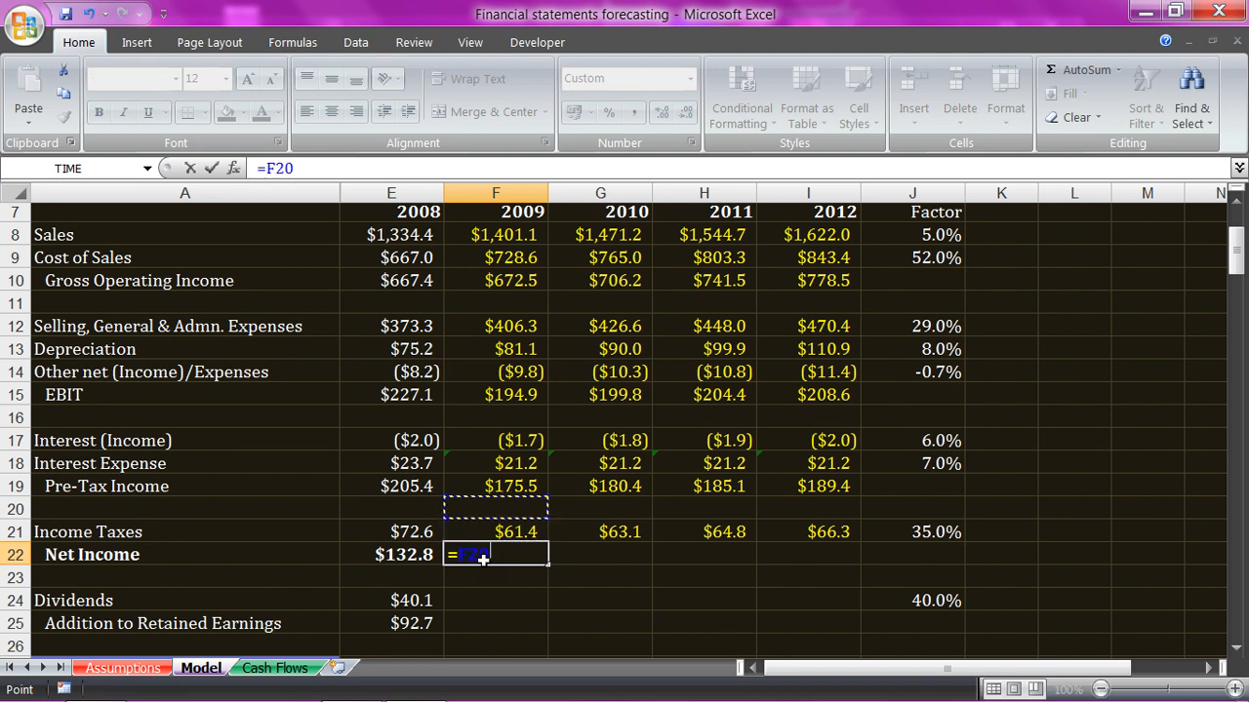
type("-")
key("Up")
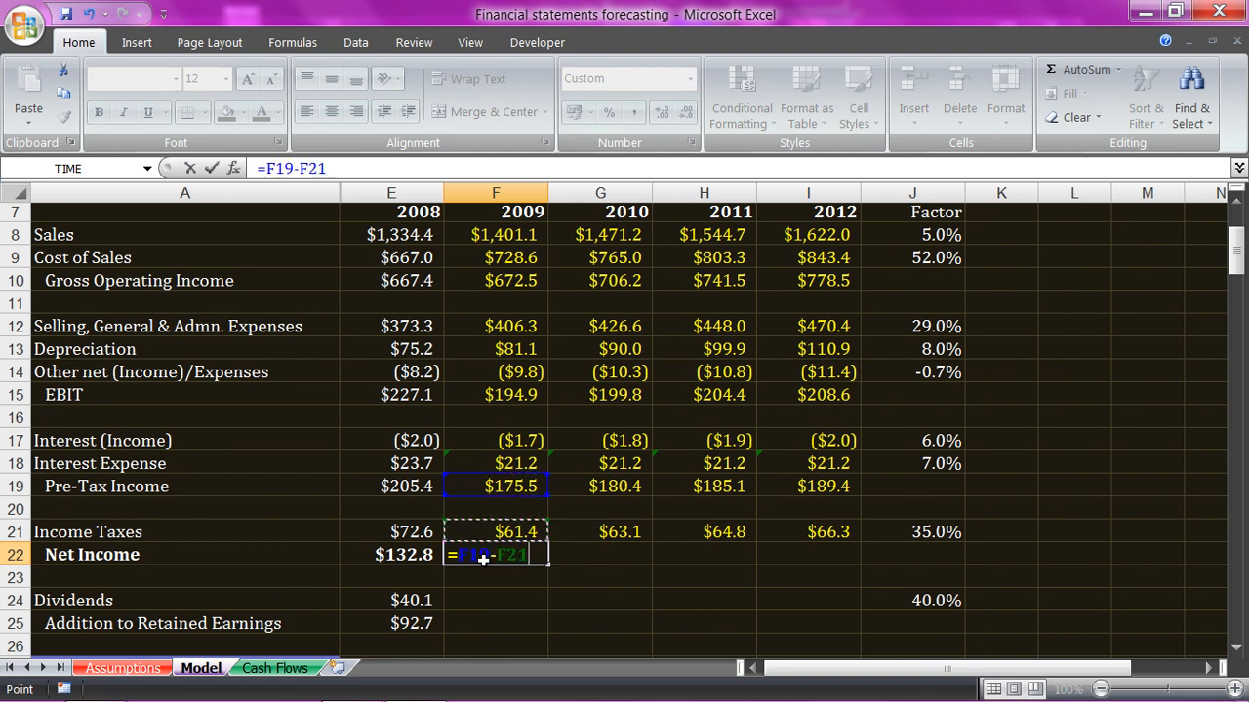
key("Return")
key("Up")
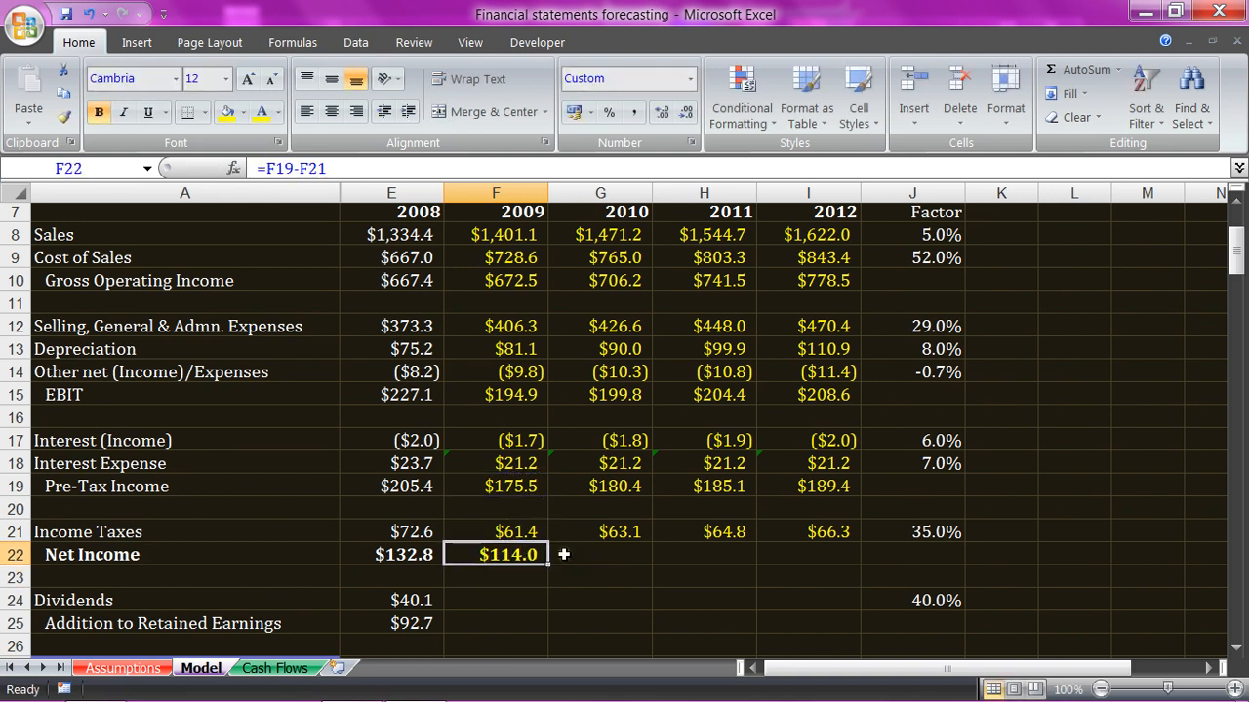
left_click_drag(549, 567, 828, 556)
left_click(759, 601)
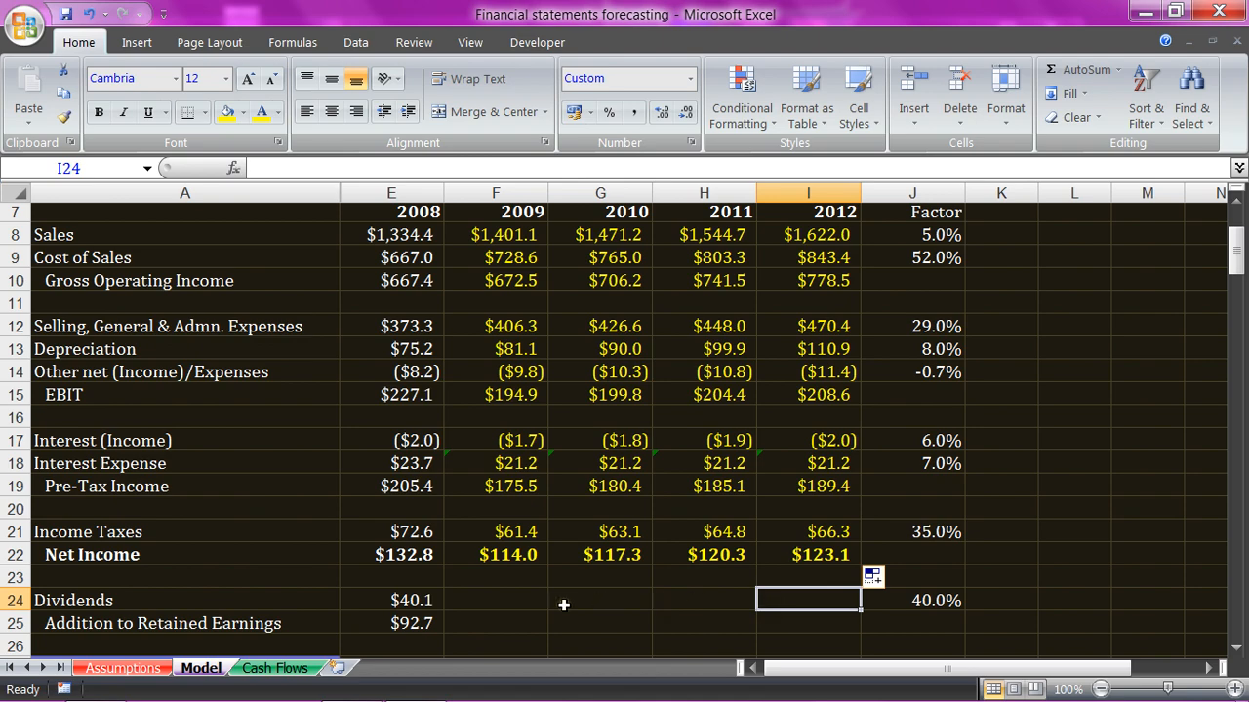
Step: Check the dividend payout ratio in row 37 of the Assumptions sheet against the Dividends factor in J24 of the Model sheet
left_click(123, 667)
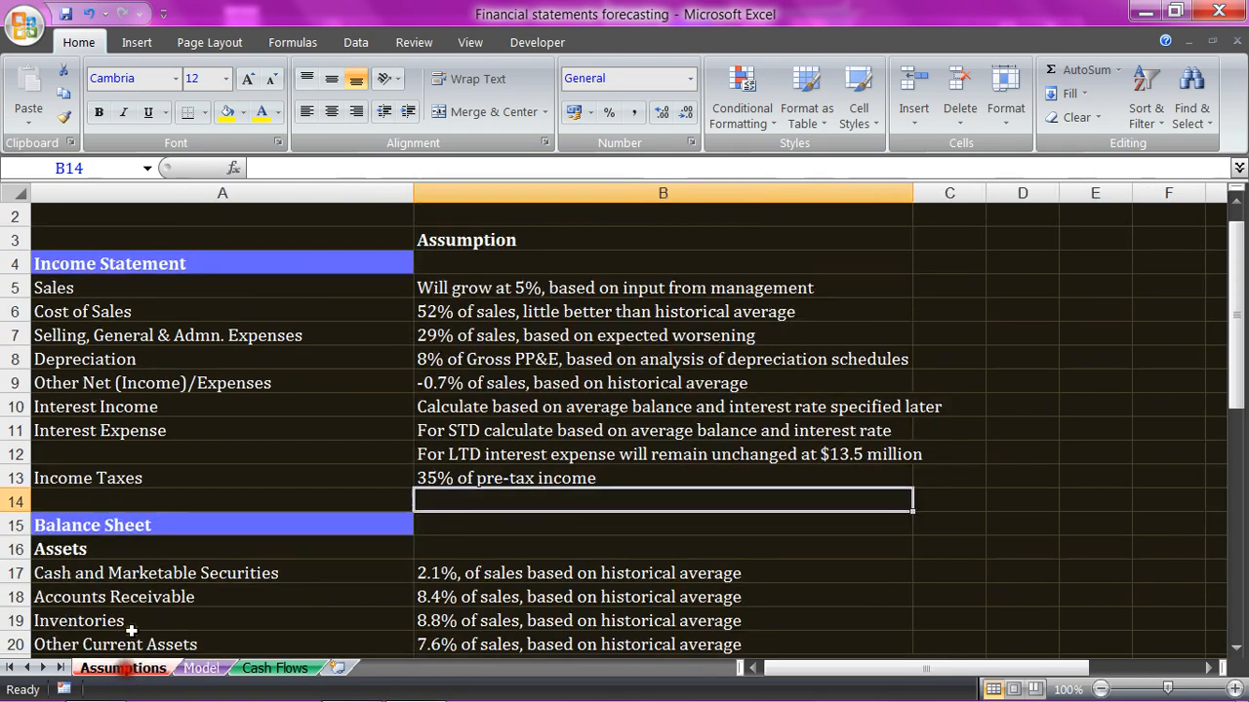
scroll(182, 478, "down", 9)
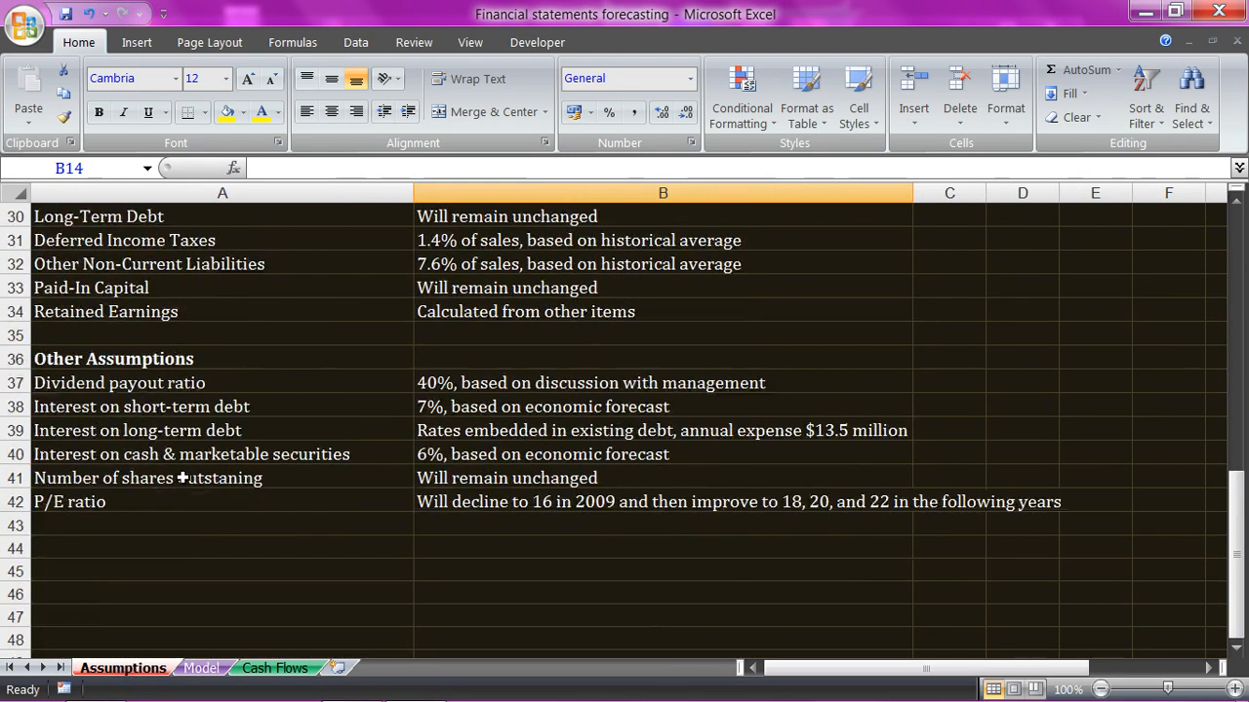
scroll(183, 478, "up", 1)
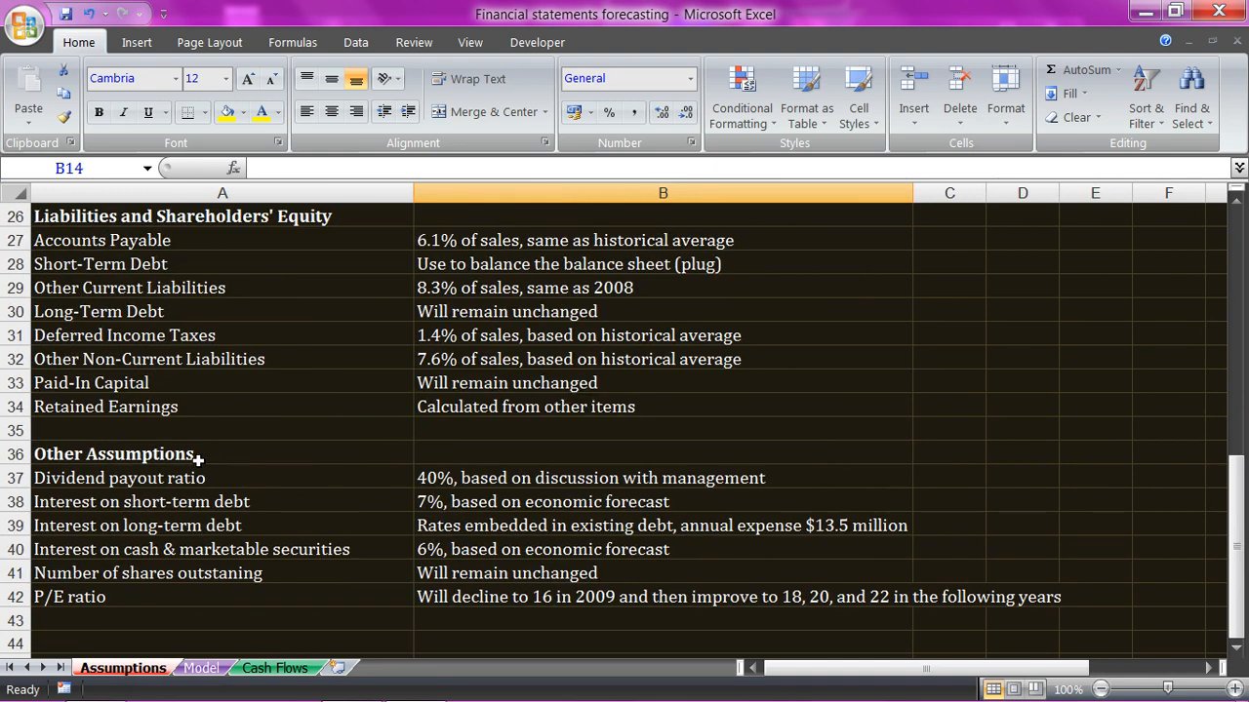
left_click(263, 480)
left_click(527, 480)
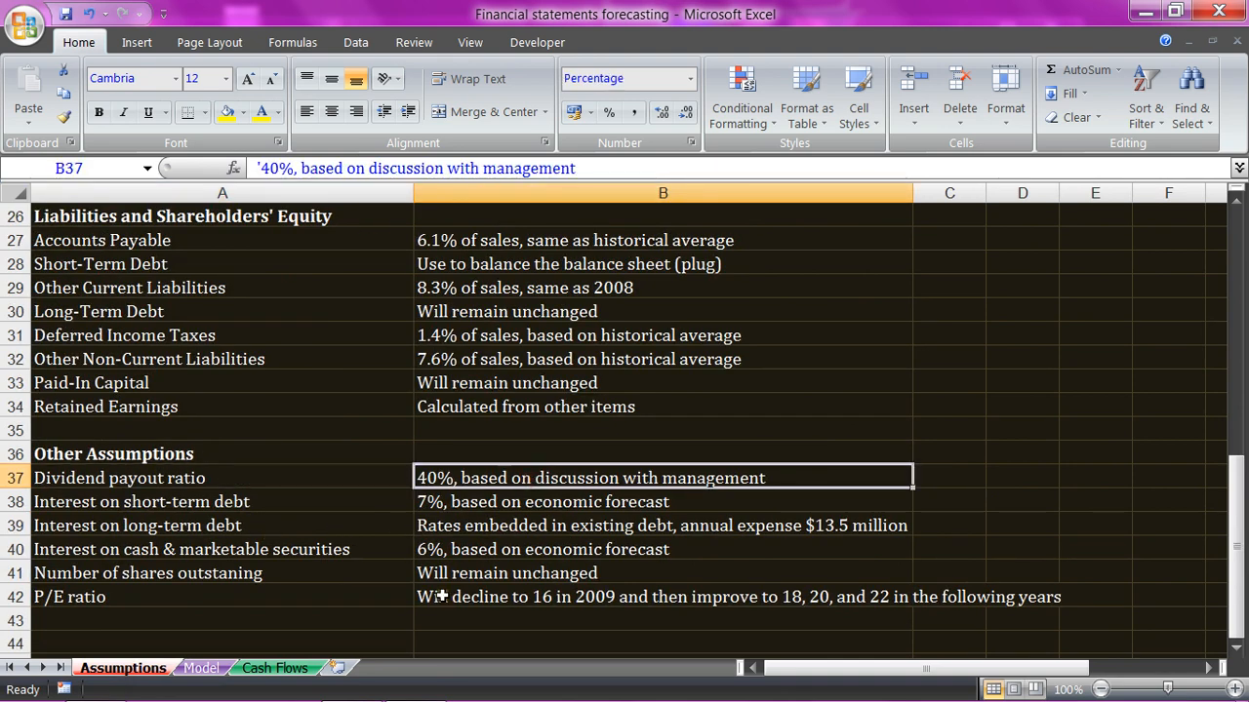
left_click(200, 668)
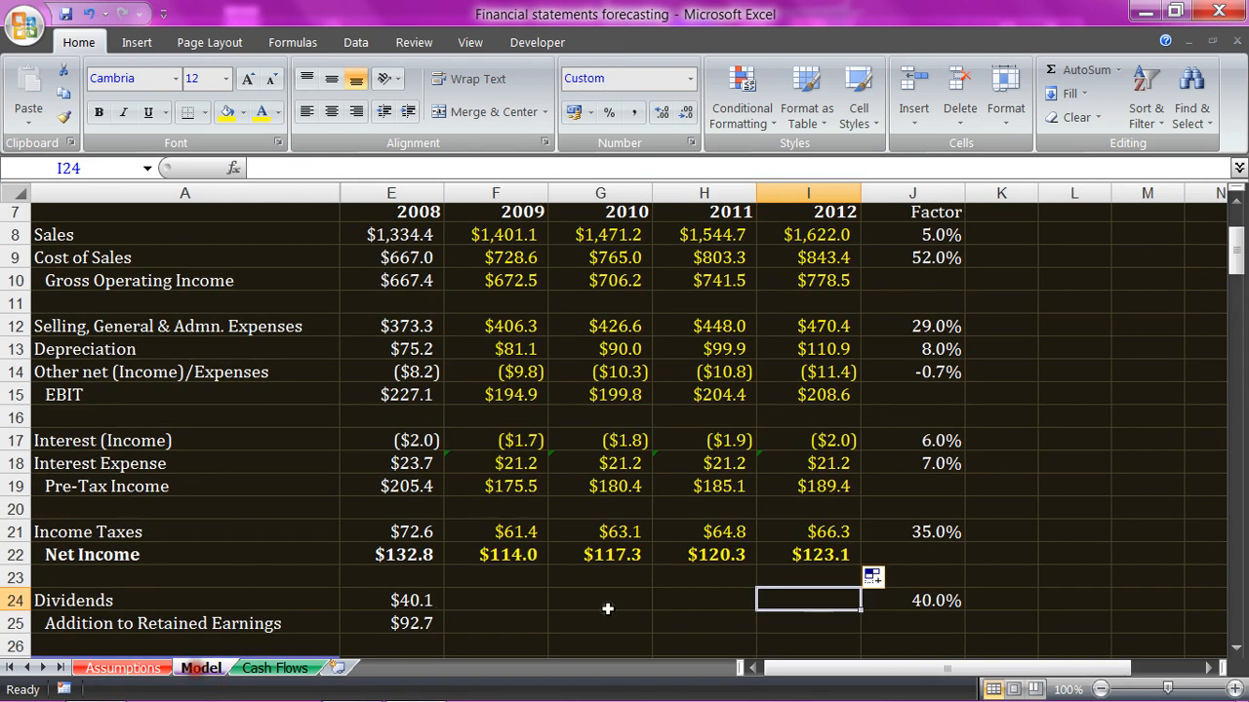
left_click(930, 604)
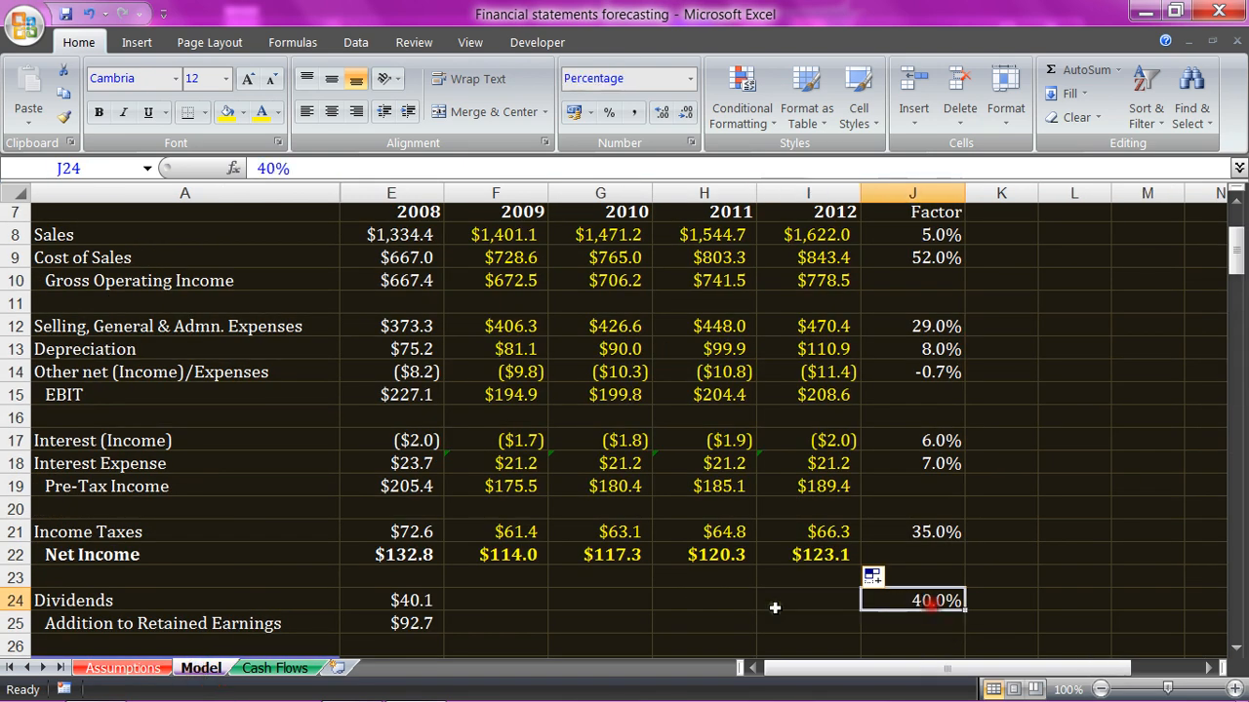
Step: Forecast 2009 Dividends in F24 with =F22*$J$24 and fill the formula across through 2012
left_click(487, 602)
type("=")
key("Up")
key("Up")
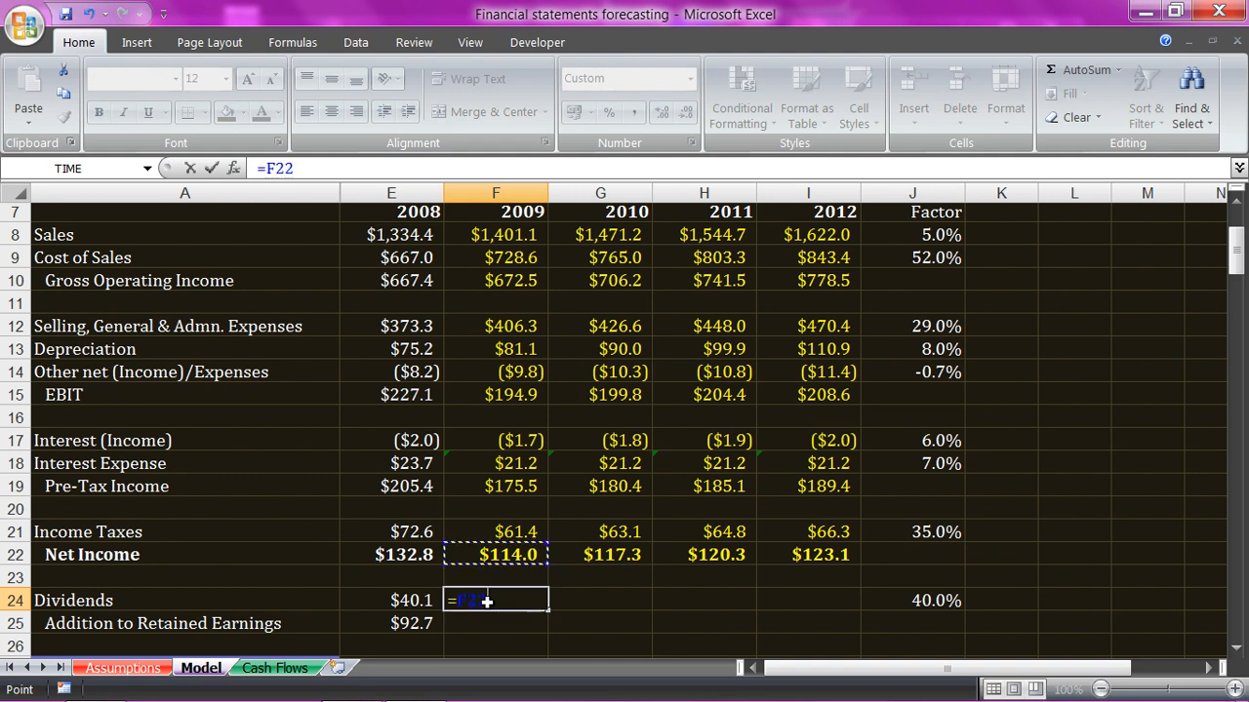
type("*")
left_click(946, 600)
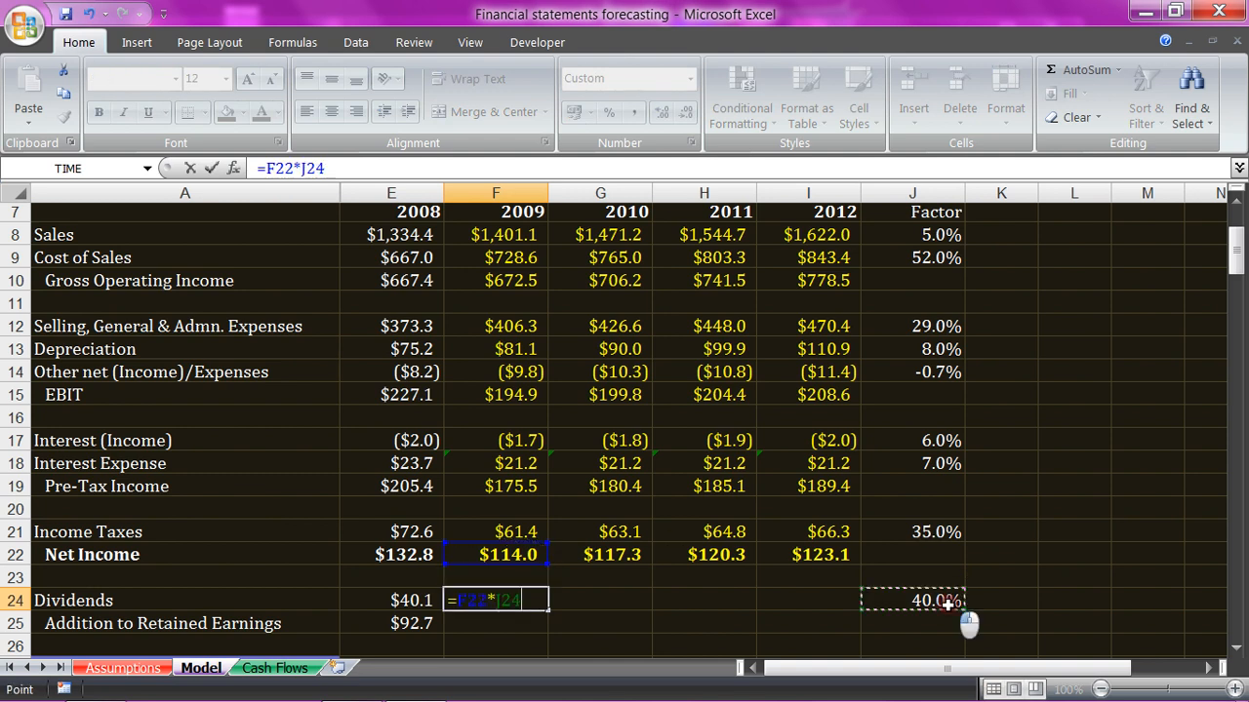
key("F4")
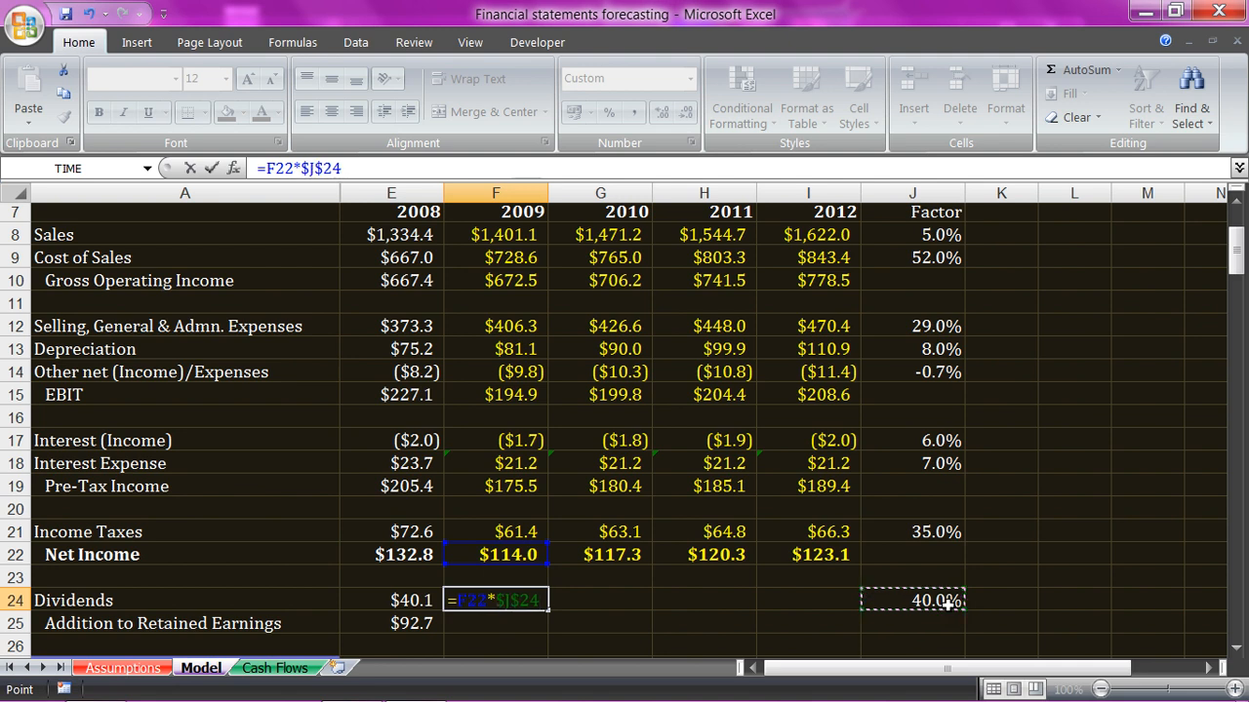
key("Return")
key("Up")
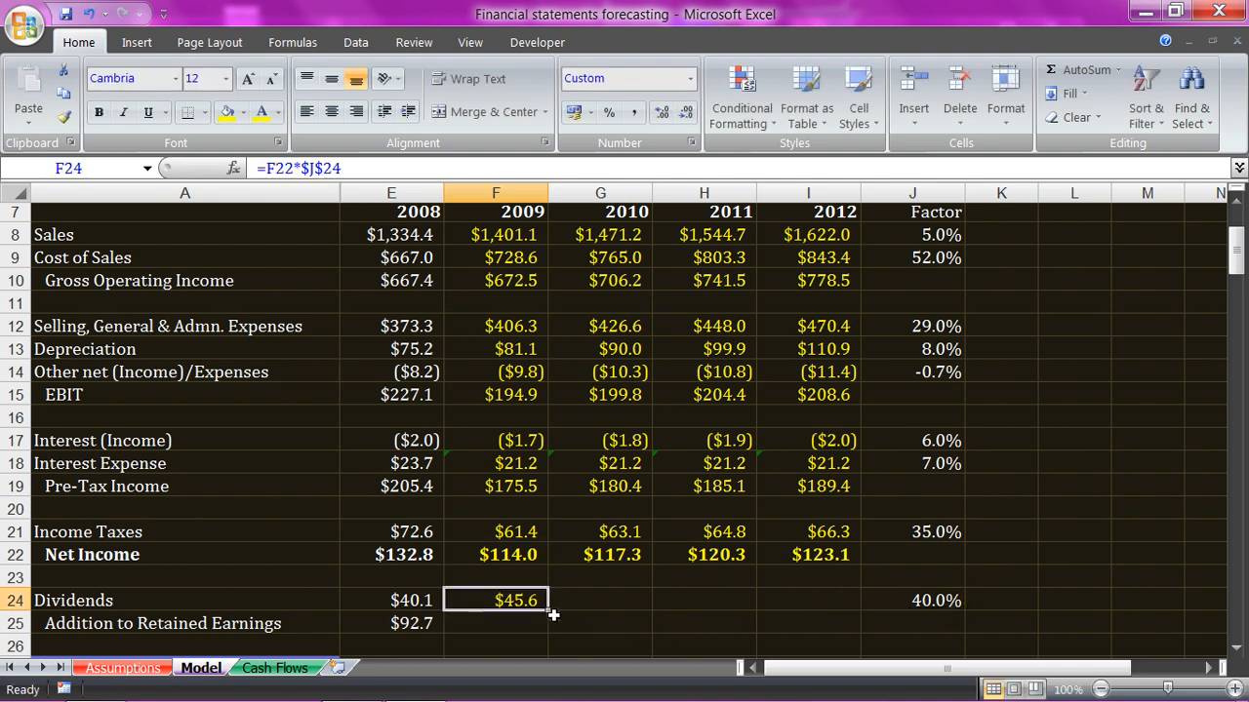
left_click_drag(551, 607, 855, 613)
left_click(905, 574)
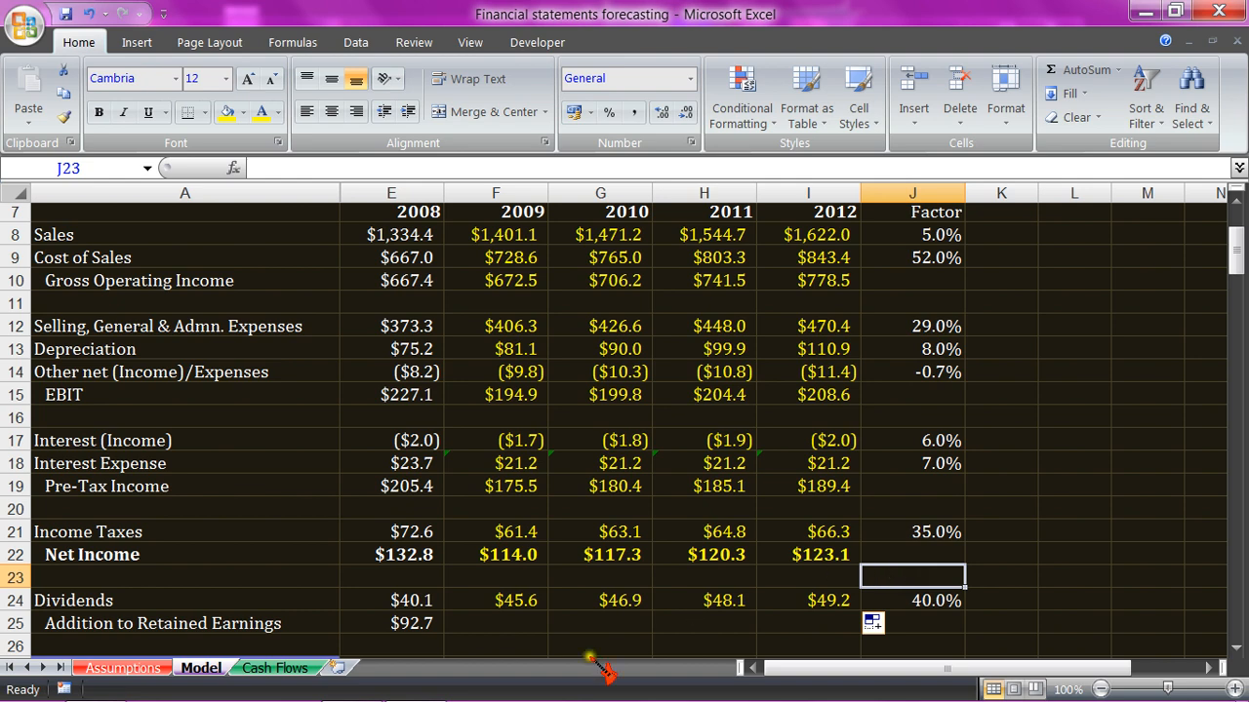
mouse_move(415, 698)
left_click(380, 687)
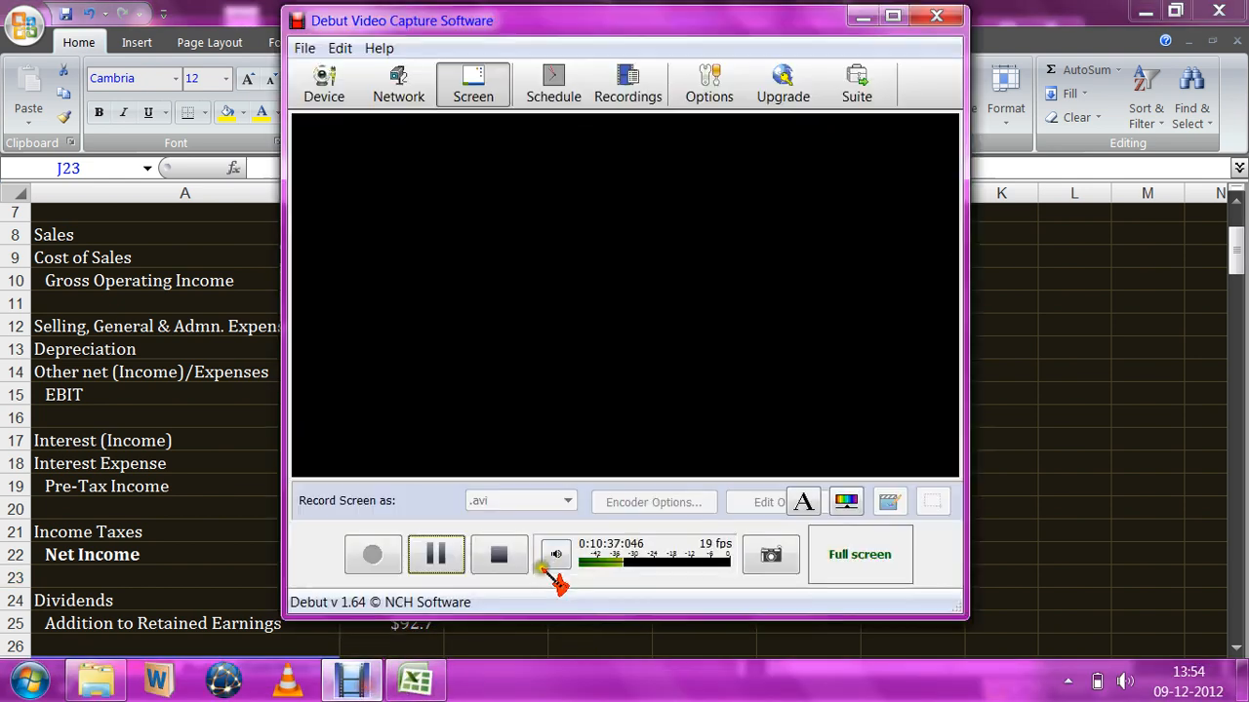